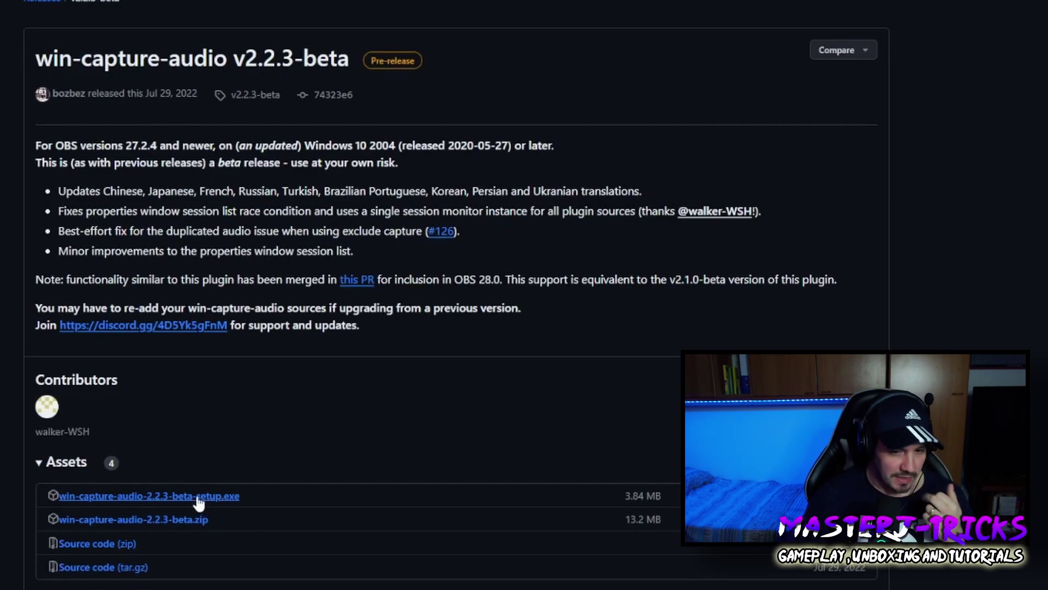
- Download win-capture-audio-2.2.3-beta.zip to the Desktop and close the browser
{"action": "left_click", "coordinate": [184, 524]}
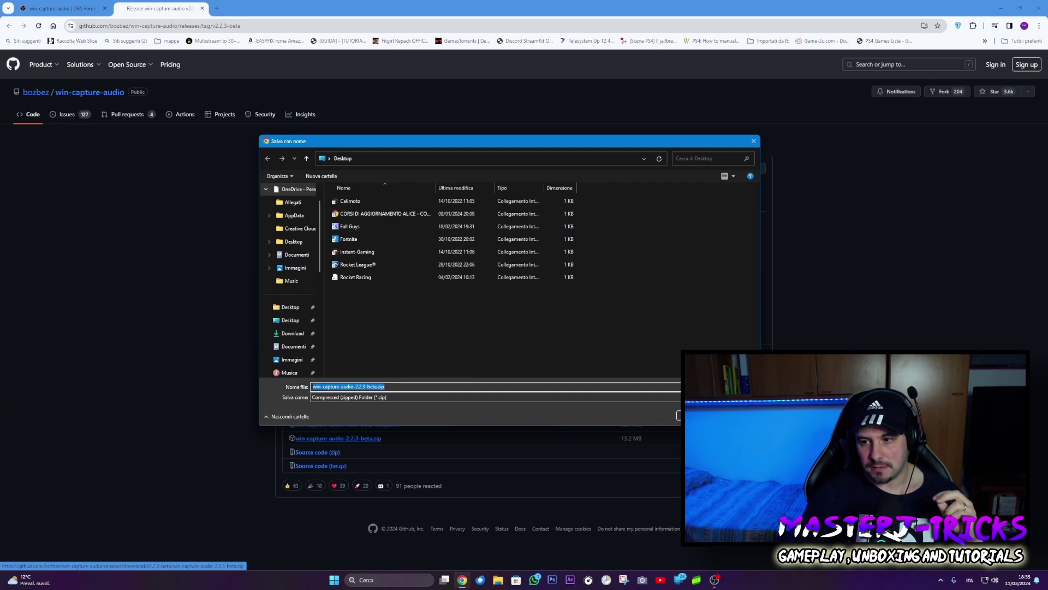
{"action": "key", "text": "Return"}
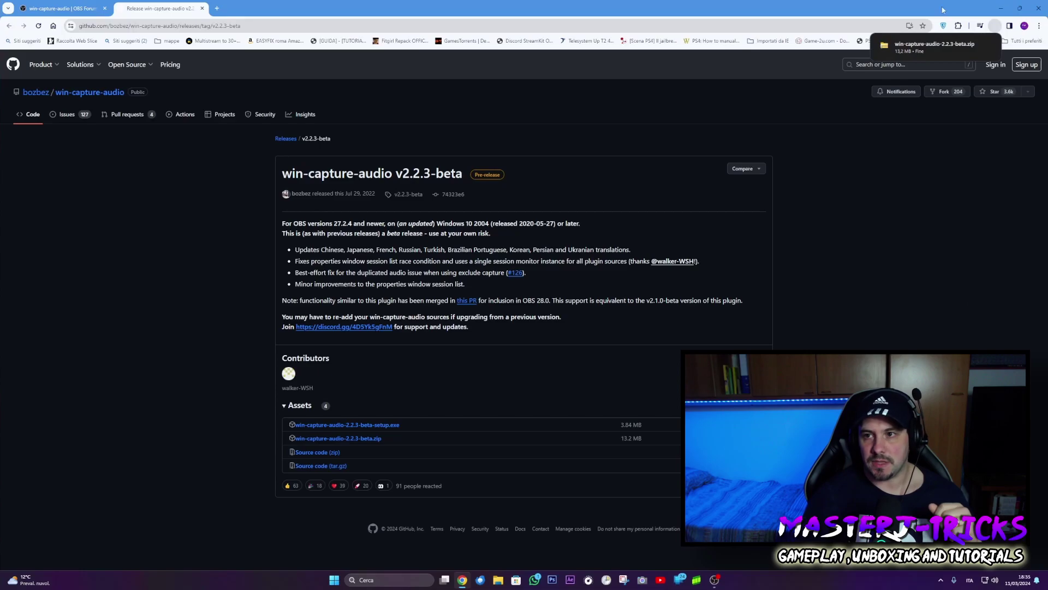
{"action": "left_click", "coordinate": [202, 10]}
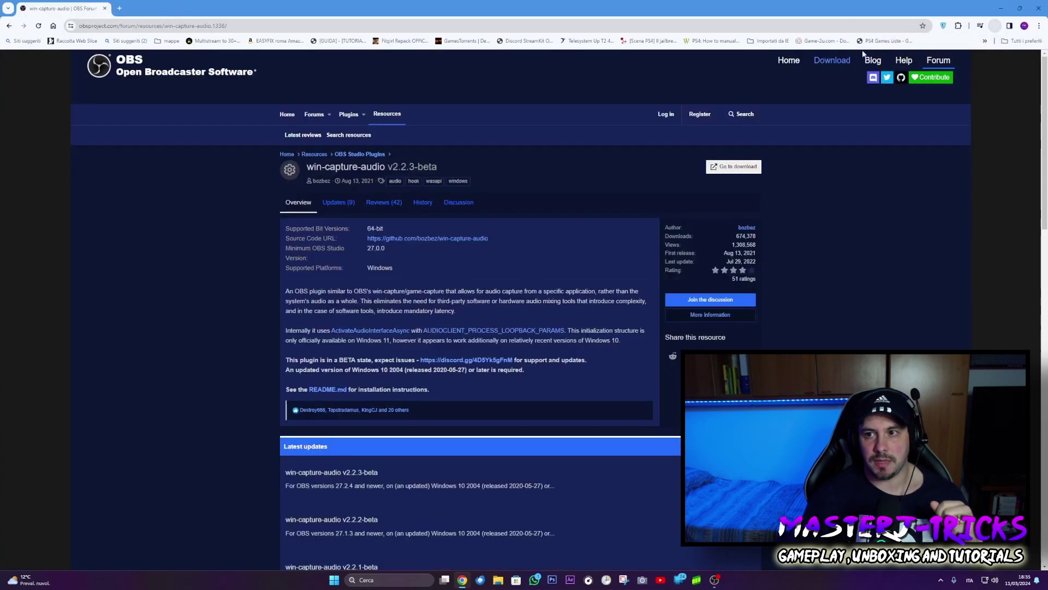
{"action": "left_click", "coordinate": [1038, 8]}
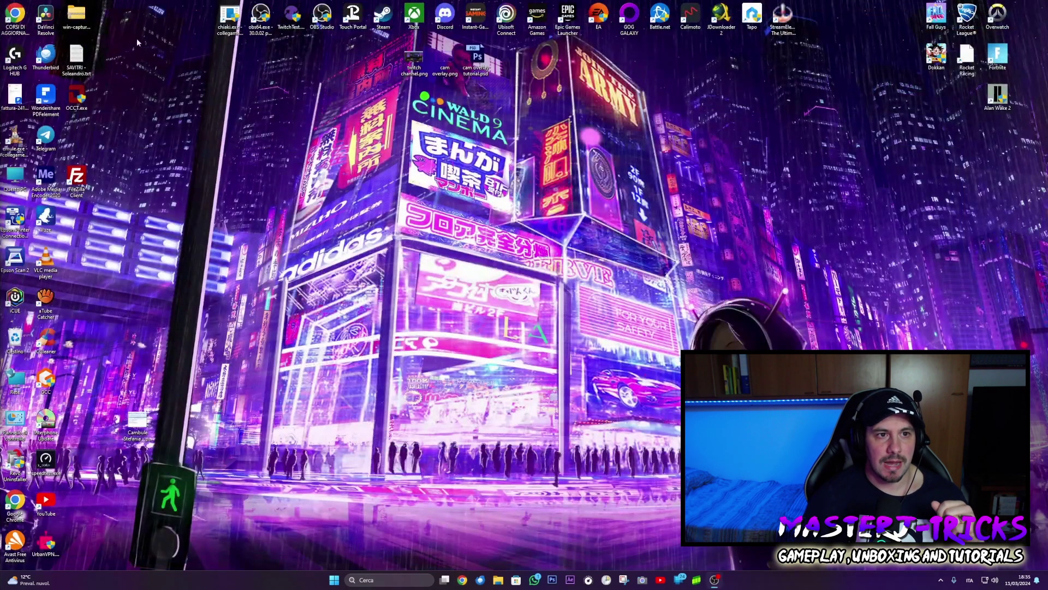
- Move the downloaded win-capture-audio zip to a free area of the desktop and open the archive
{"action": "left_click_drag", "start_coordinate": [76, 16], "coordinate": [596, 167]}
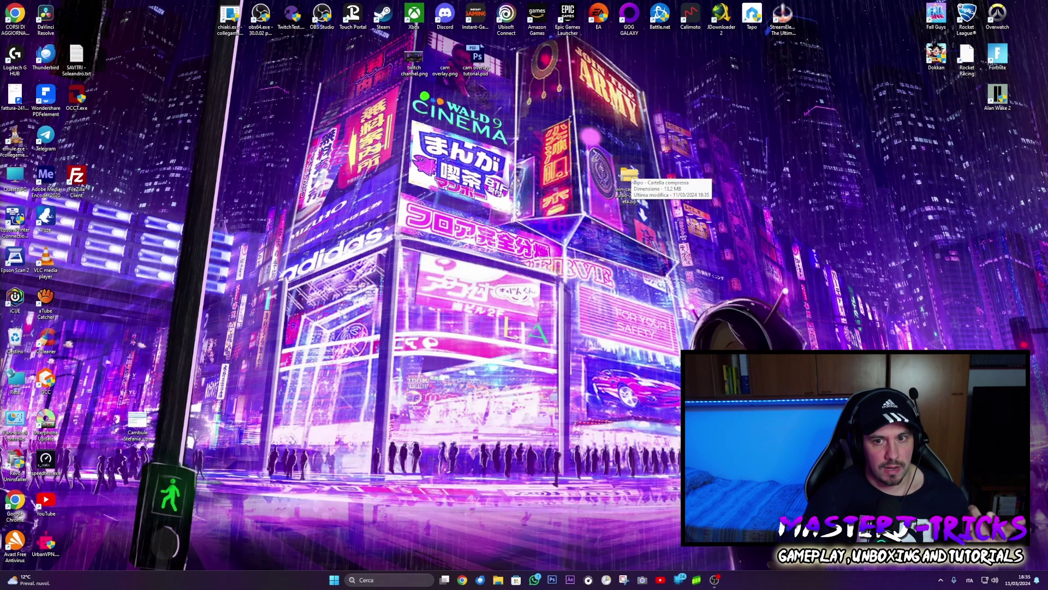
{"action": "left_click_drag", "start_coordinate": [631, 179], "coordinate": [663, 150]}
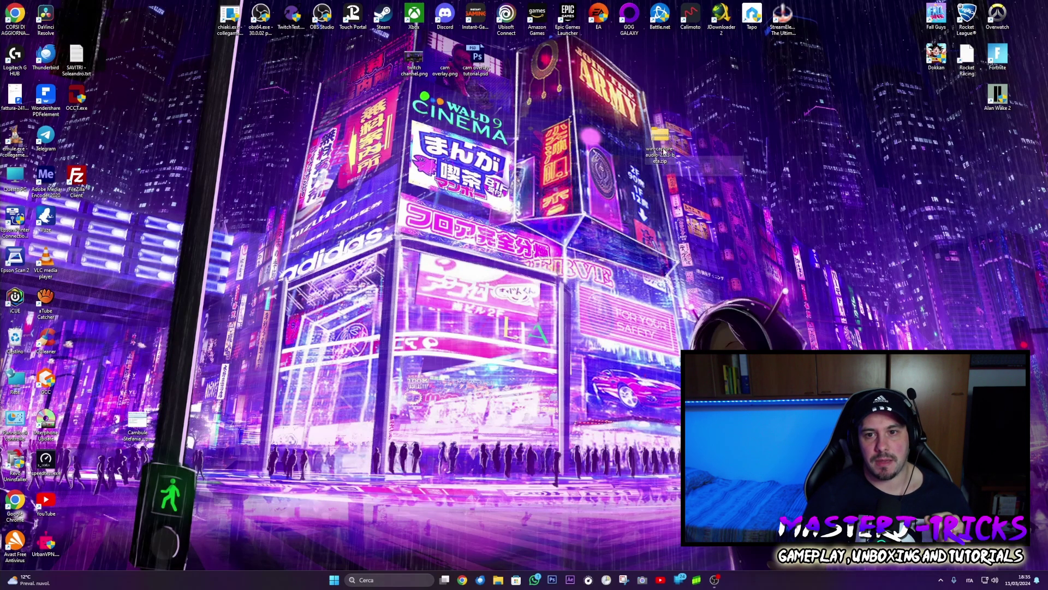
{"action": "double_click", "coordinate": [662, 143]}
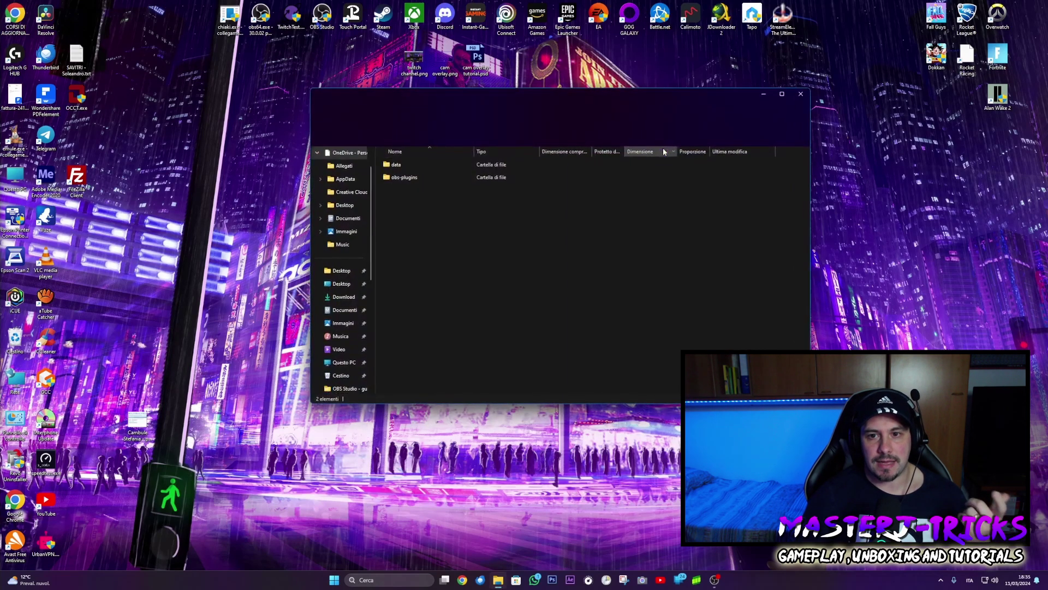
- Examine the archive's data folder through obs-plugins and win-capture-audio down to the locale folder
{"action": "left_click", "coordinate": [407, 169]}
{"action": "double_click", "coordinate": [407, 165]}
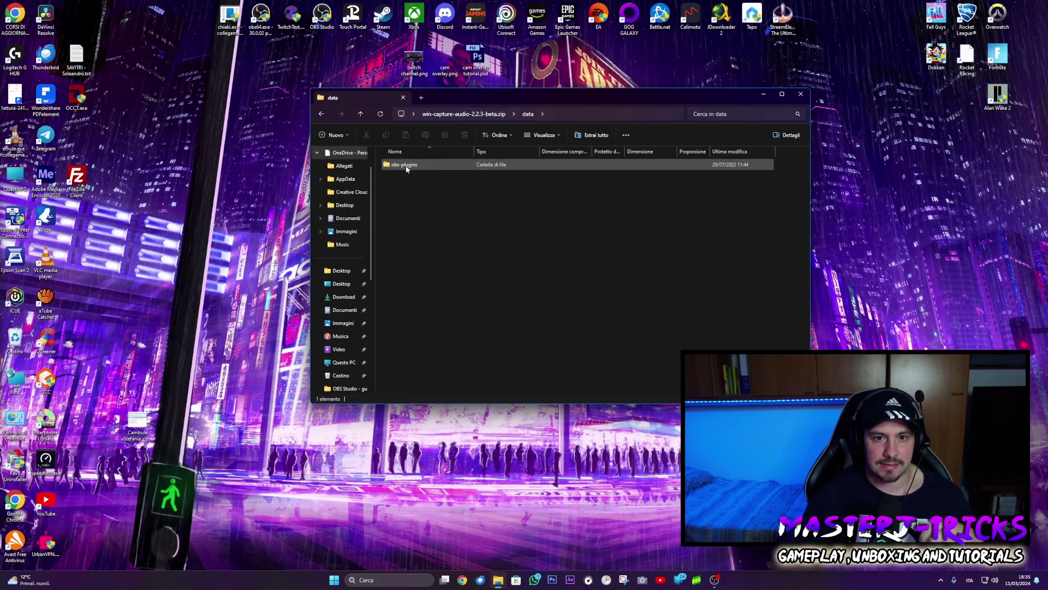
{"action": "left_click", "coordinate": [407, 165]}
{"action": "double_click", "coordinate": [406, 166]}
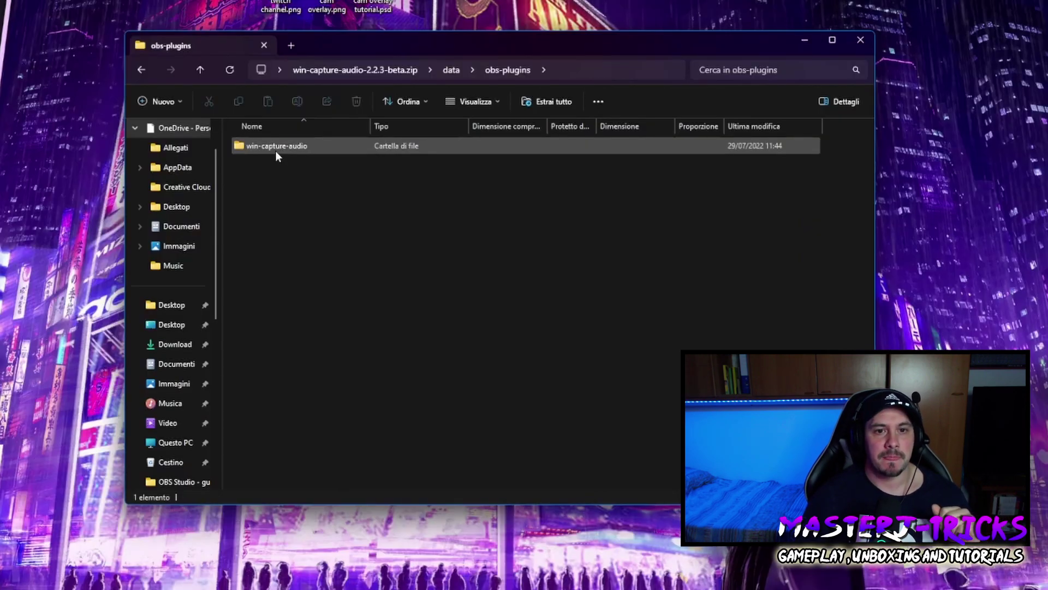
{"action": "double_click", "coordinate": [275, 146]}
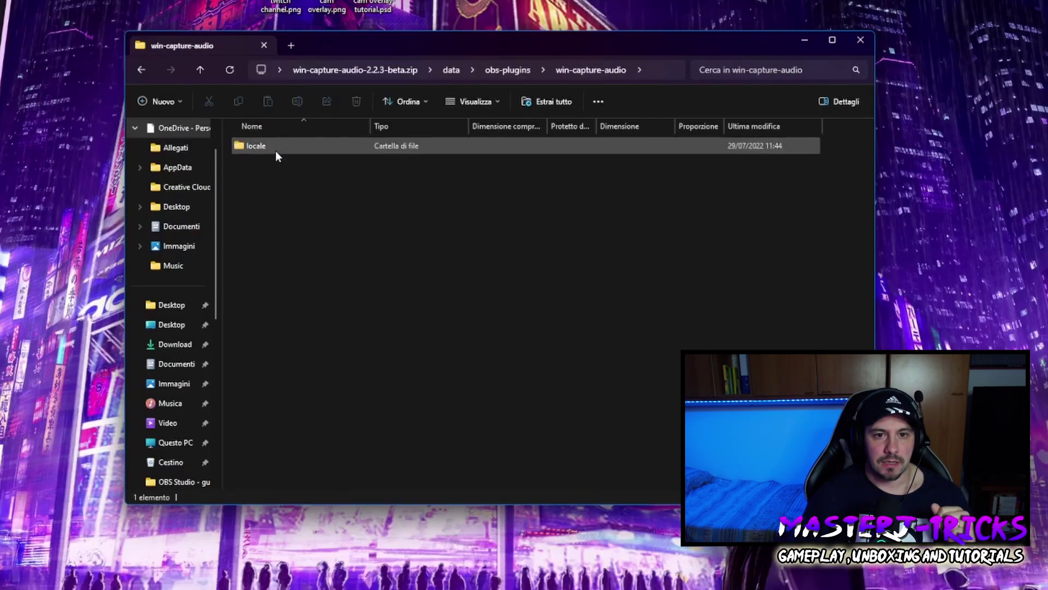
{"action": "left_click", "coordinate": [268, 147]}
{"action": "double_click", "coordinate": [268, 147]}
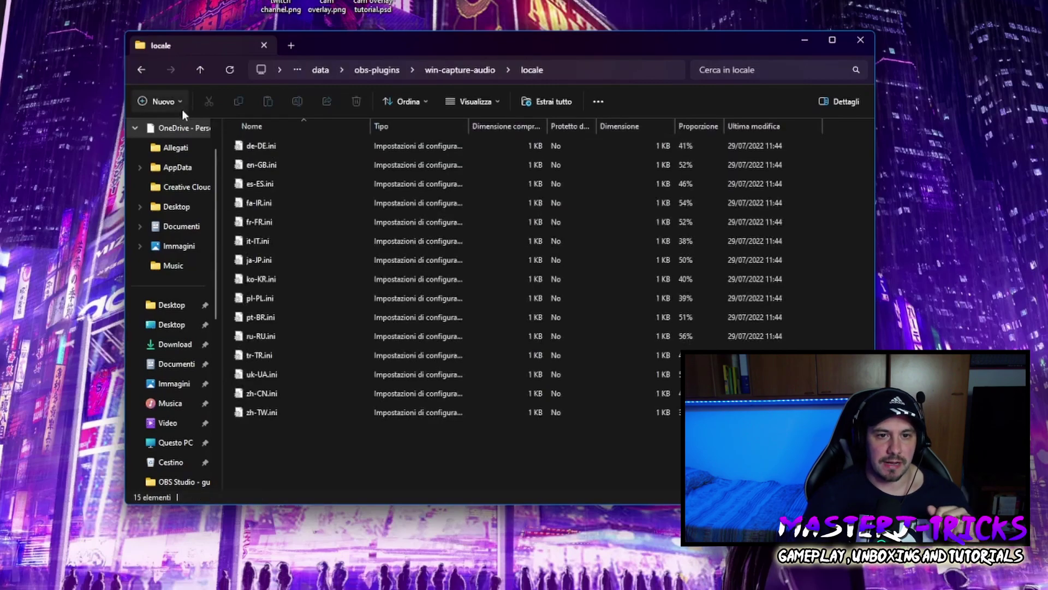
- Go back to the archive's root, inspect its obs-plugins folder, and return to the root
{"action": "left_click", "coordinate": [202, 75]}
{"action": "left_click", "coordinate": [202, 74]}
{"action": "left_click", "coordinate": [202, 74]}
{"action": "left_click", "coordinate": [202, 73]}
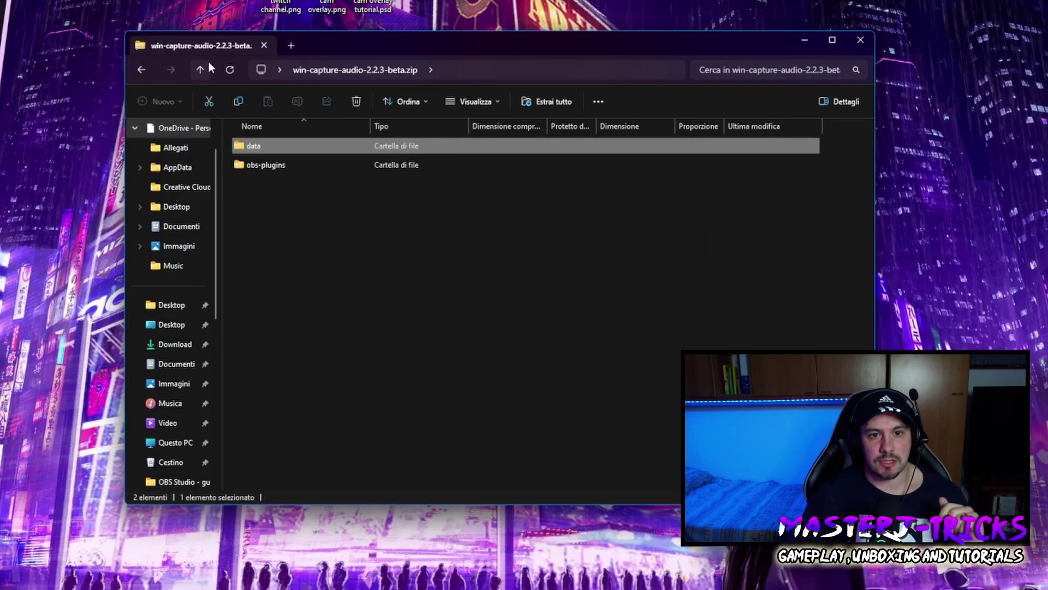
{"action": "left_click", "coordinate": [199, 71]}
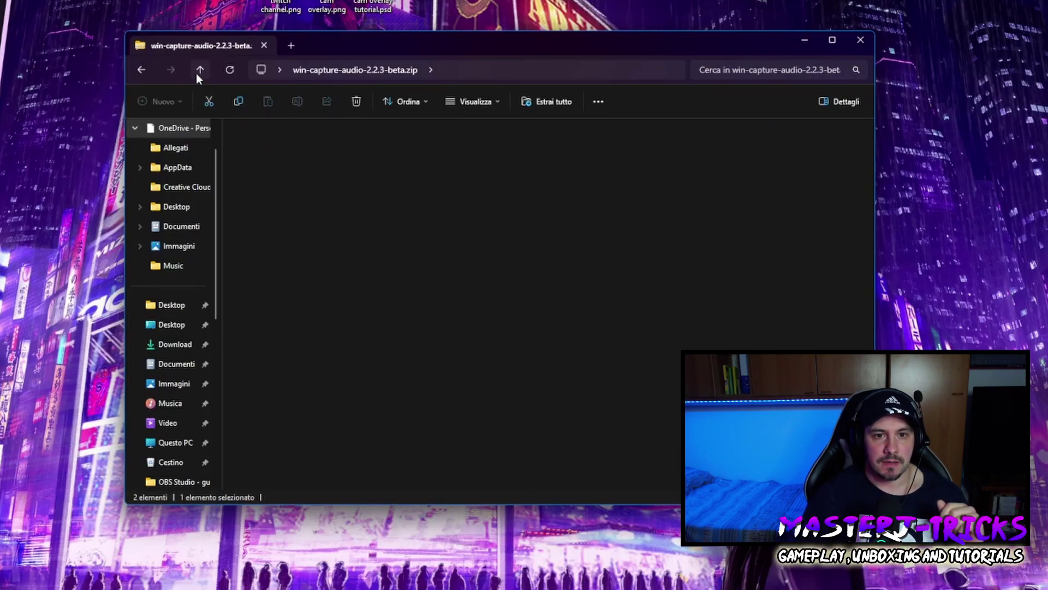
{"action": "key", "text": "alt+Left"}
{"action": "double_click", "coordinate": [274, 164]}
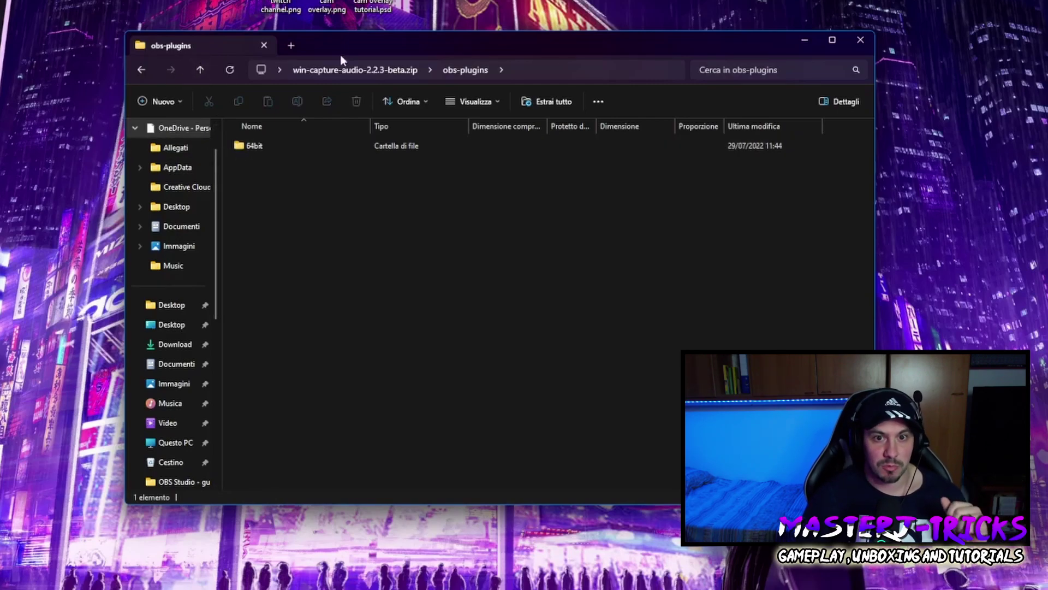
{"action": "left_click", "coordinate": [356, 70]}
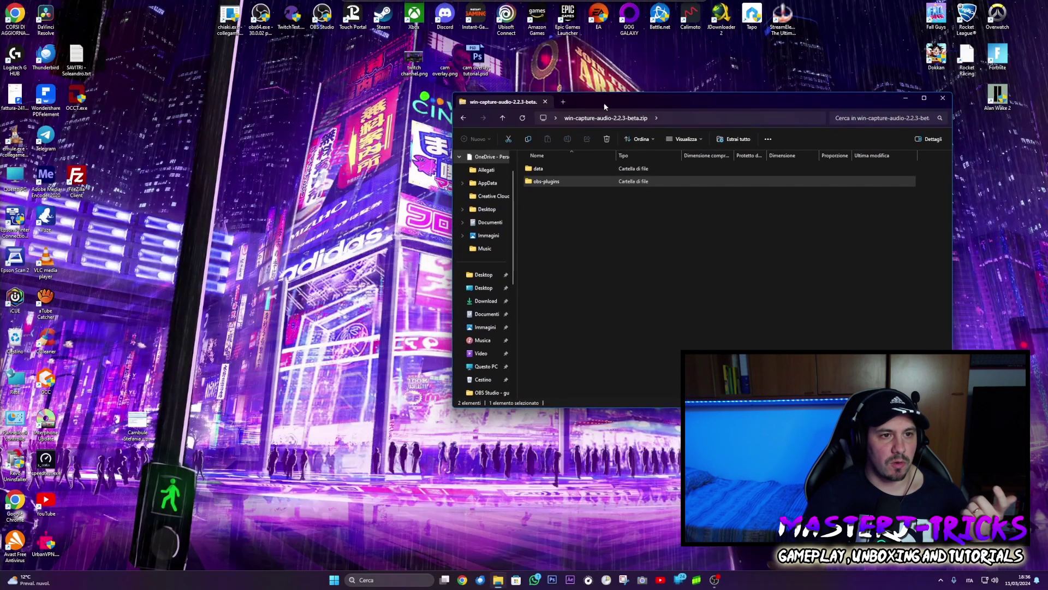
- Open a second File Explorer window and arrange it side by side with the archive window
{"action": "key", "text": "super+e"}
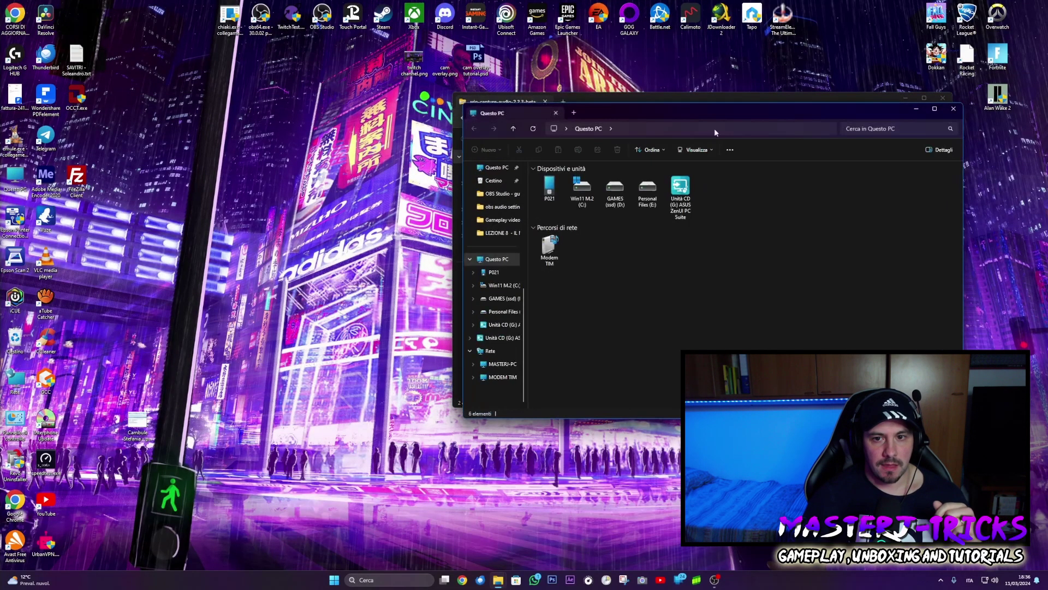
{"action": "left_click_drag", "start_coordinate": [728, 113], "coordinate": [309, 102]}
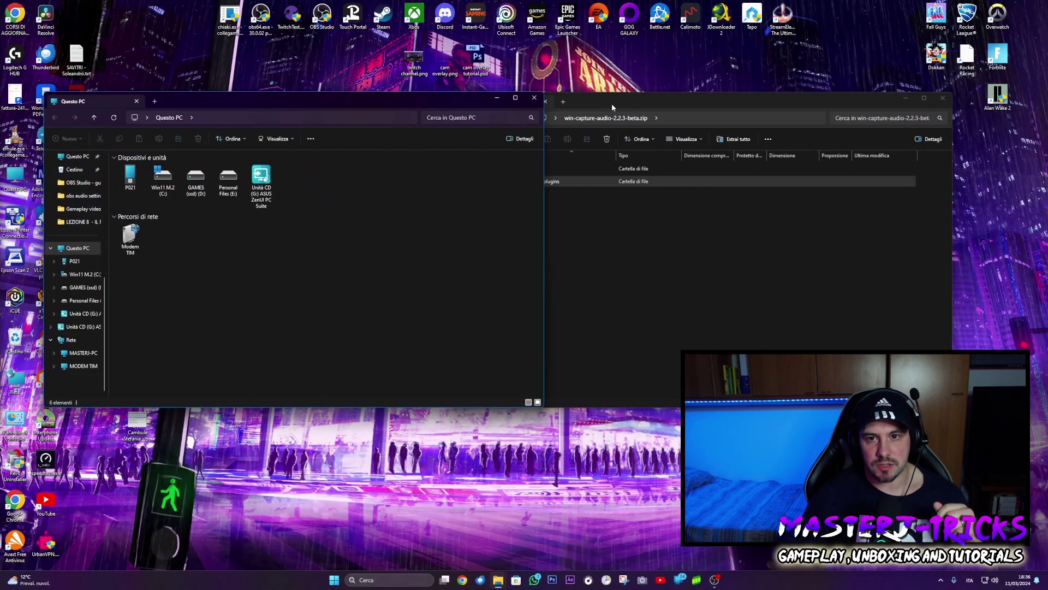
{"action": "left_click_drag", "start_coordinate": [612, 108], "coordinate": [676, 103]}
- Open the obs-studio folder under Programmi on drive C: in the new File Explorer window
{"action": "double_click", "coordinate": [163, 177]}
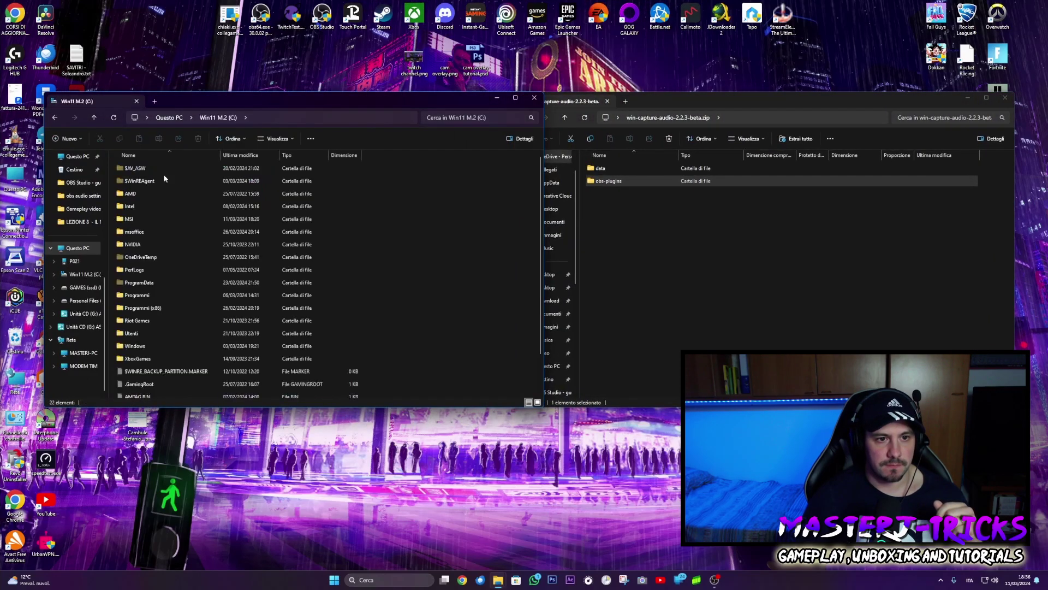
{"action": "double_click", "coordinate": [146, 294]}
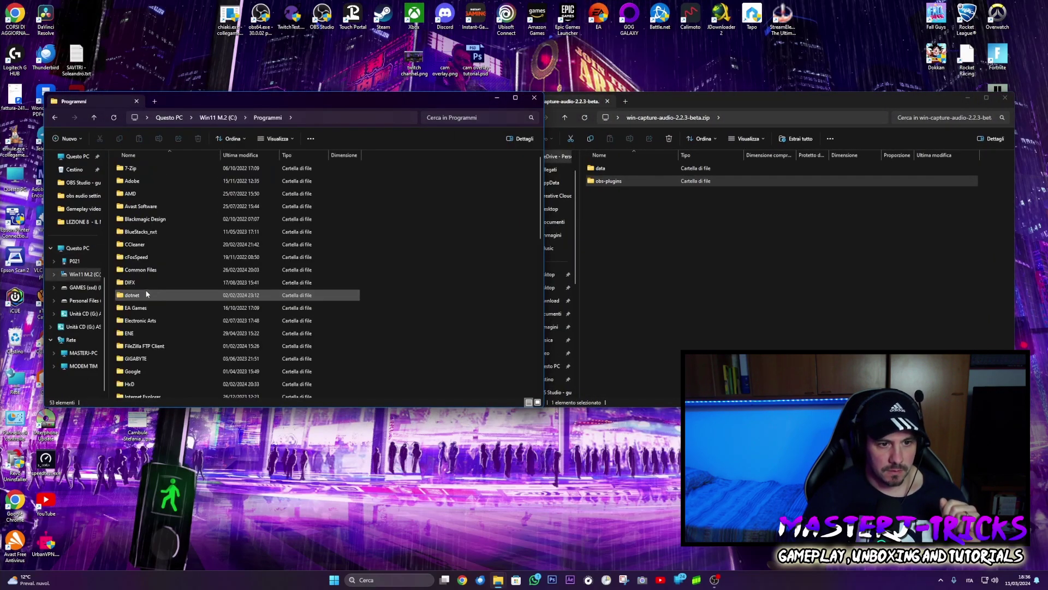
{"action": "left_click", "coordinate": [146, 295]}
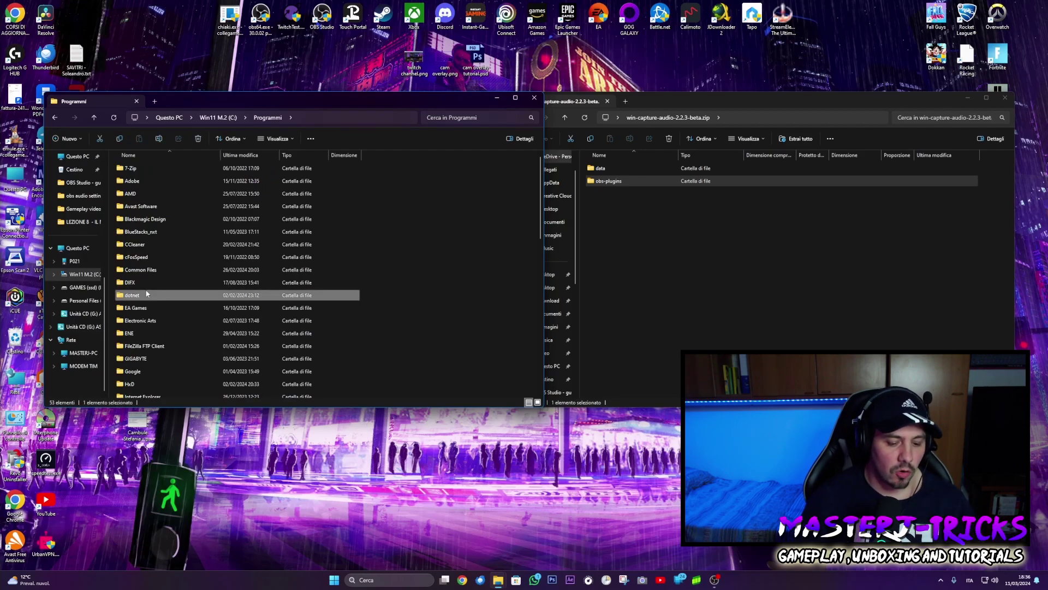
{"action": "type", "text": "obs"}
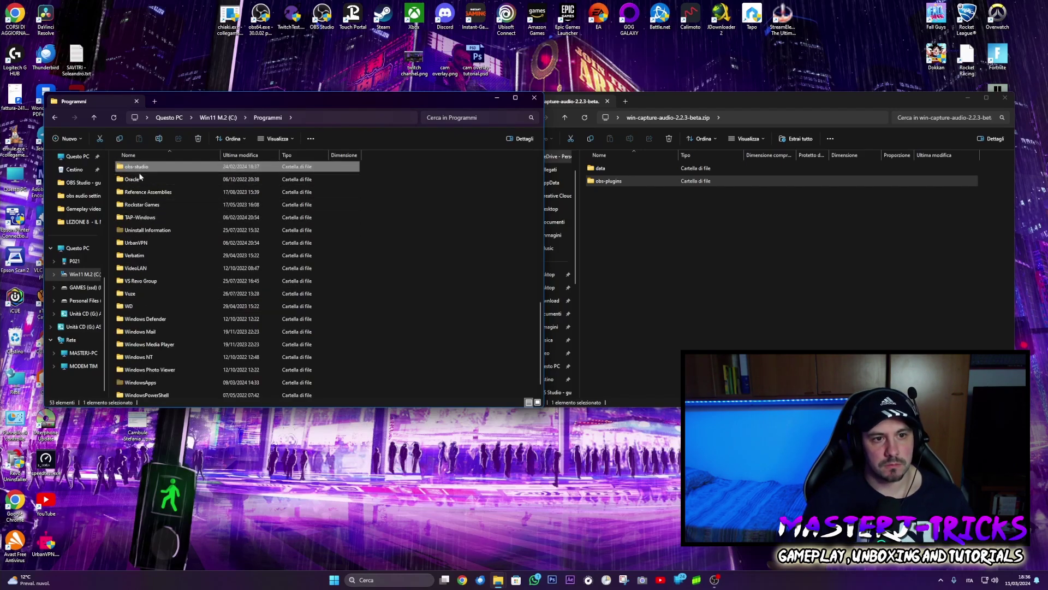
{"action": "double_click", "coordinate": [145, 167]}
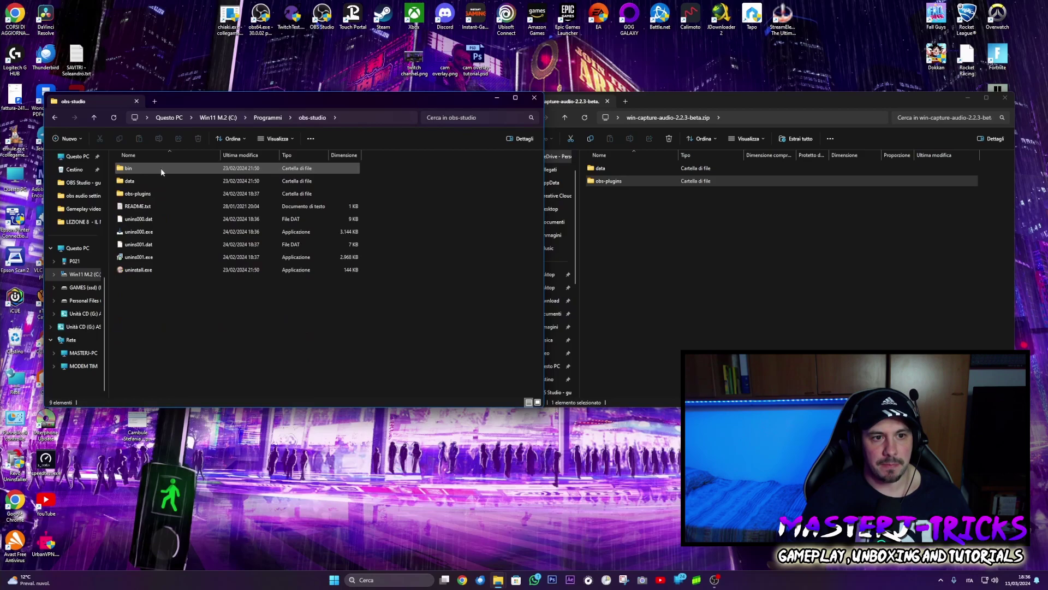
- Try to copy the archive's data folder into the obs-studio installation folder, dismissing the file replacement request
{"action": "double_click", "coordinate": [600, 168]}
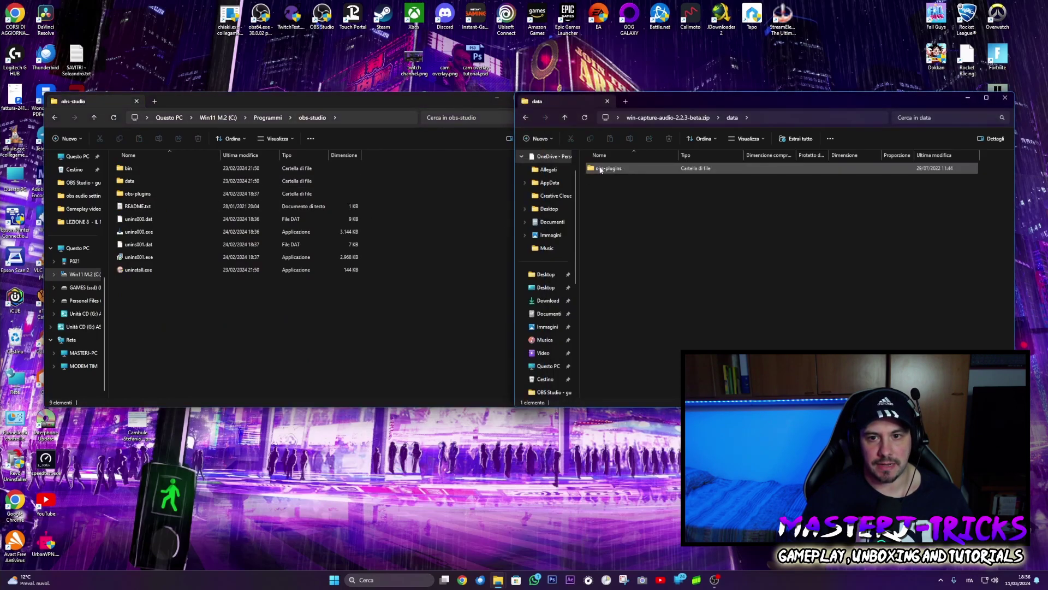
{"action": "left_click", "coordinate": [565, 117]}
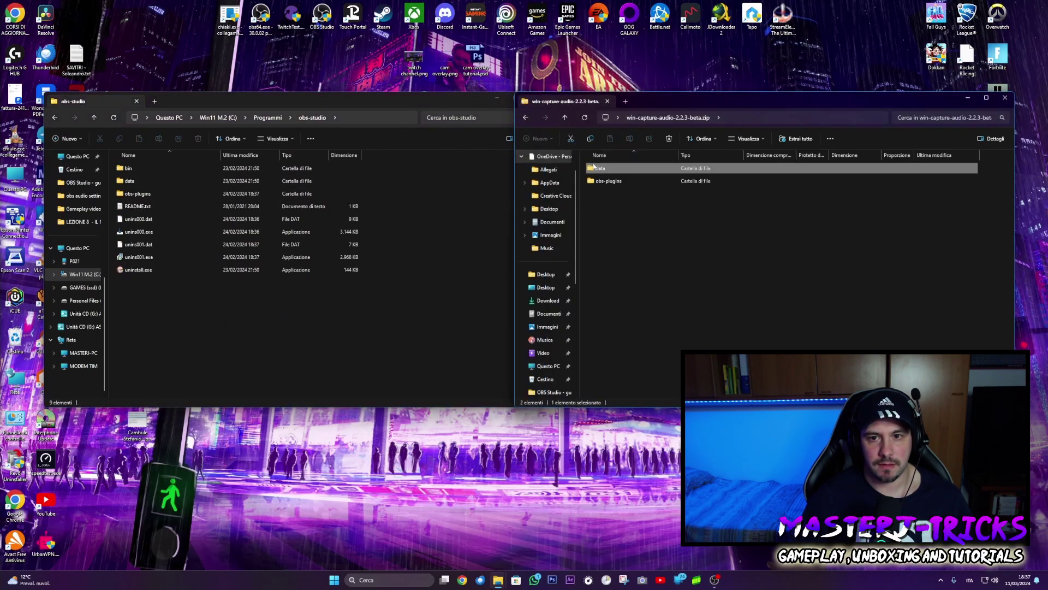
{"action": "left_click_drag", "start_coordinate": [596, 171], "coordinate": [309, 342]}
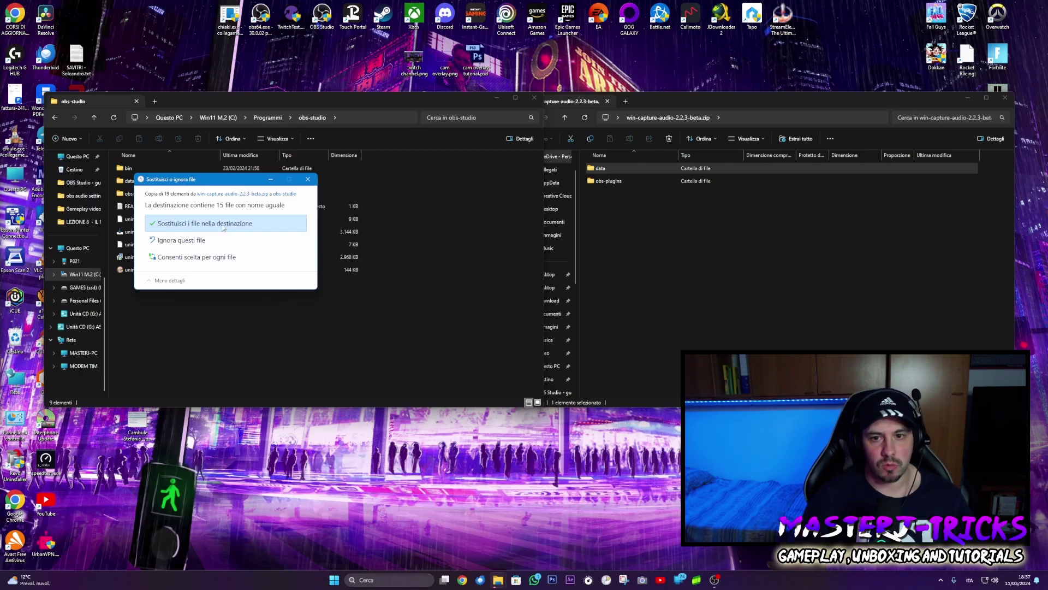
{"action": "left_click", "coordinate": [304, 179]}
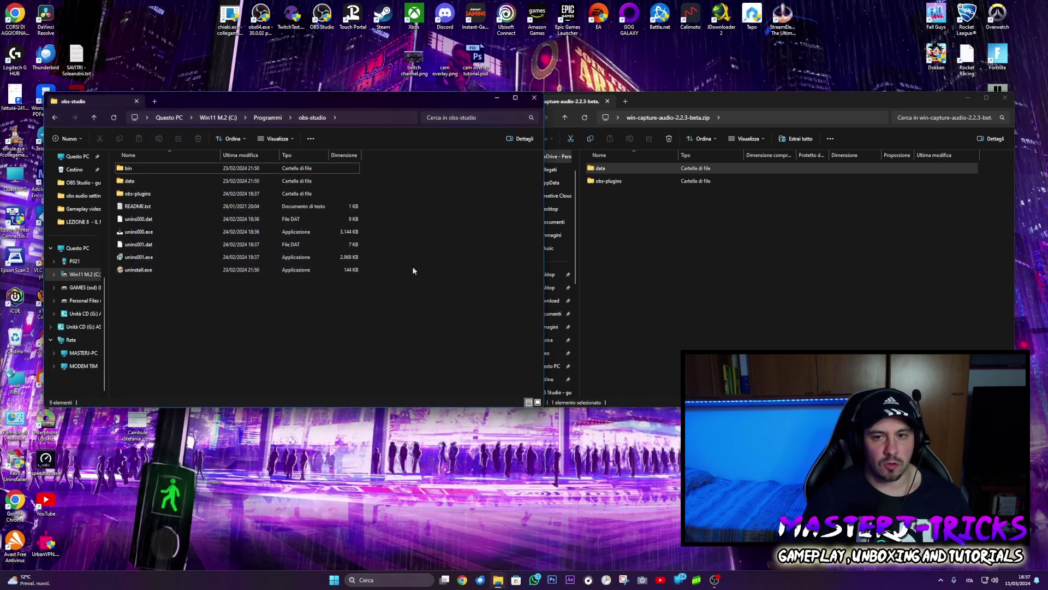
- Try to copy the archive's obs-plugins folder into the obs-studio installation folder, dismissing the file replacement request
{"action": "left_click", "coordinate": [596, 182]}
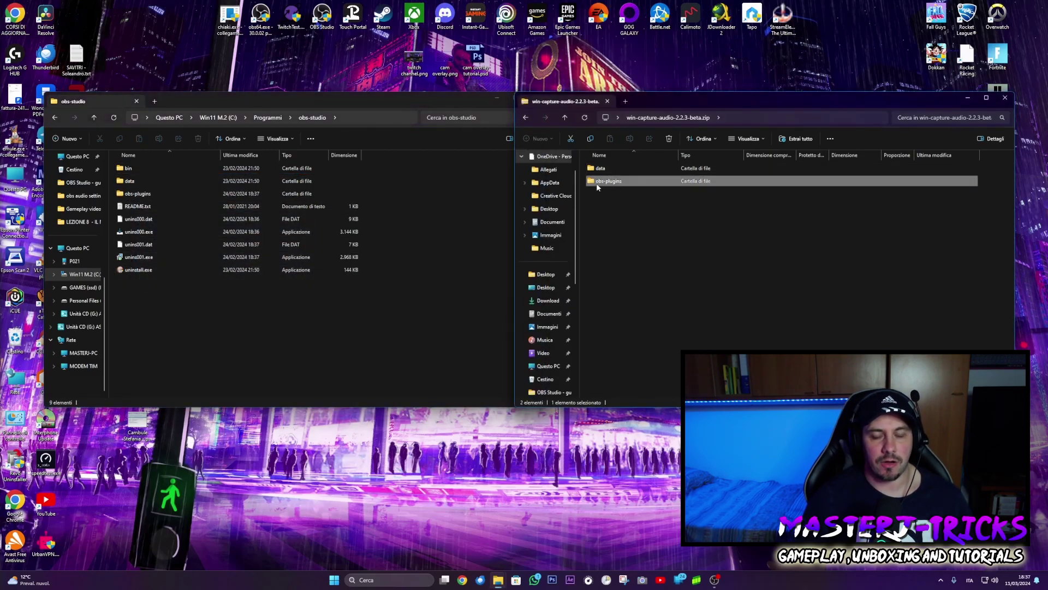
{"action": "left_click_drag", "start_coordinate": [596, 182], "coordinate": [237, 346]}
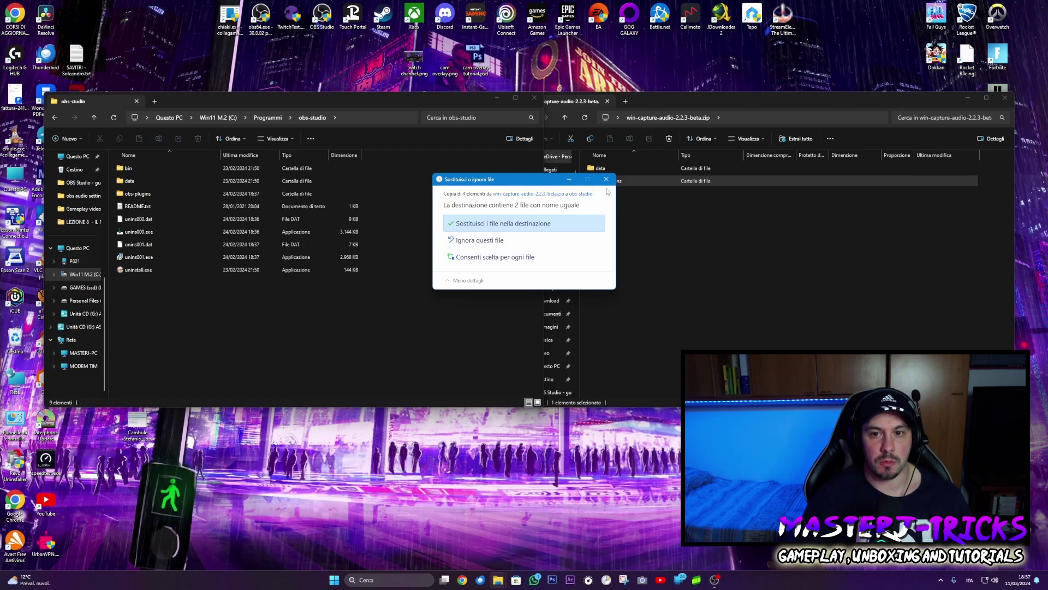
{"action": "left_click", "coordinate": [607, 180]}
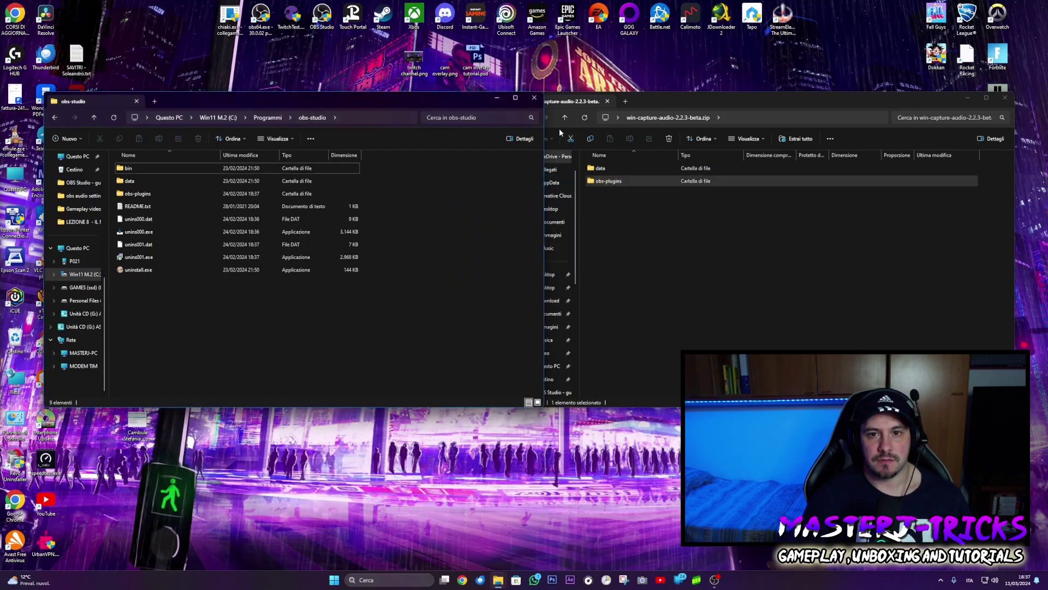
- Close the obs-studio folder window and the win-capture-audio archive window
{"action": "left_click", "coordinate": [533, 99]}
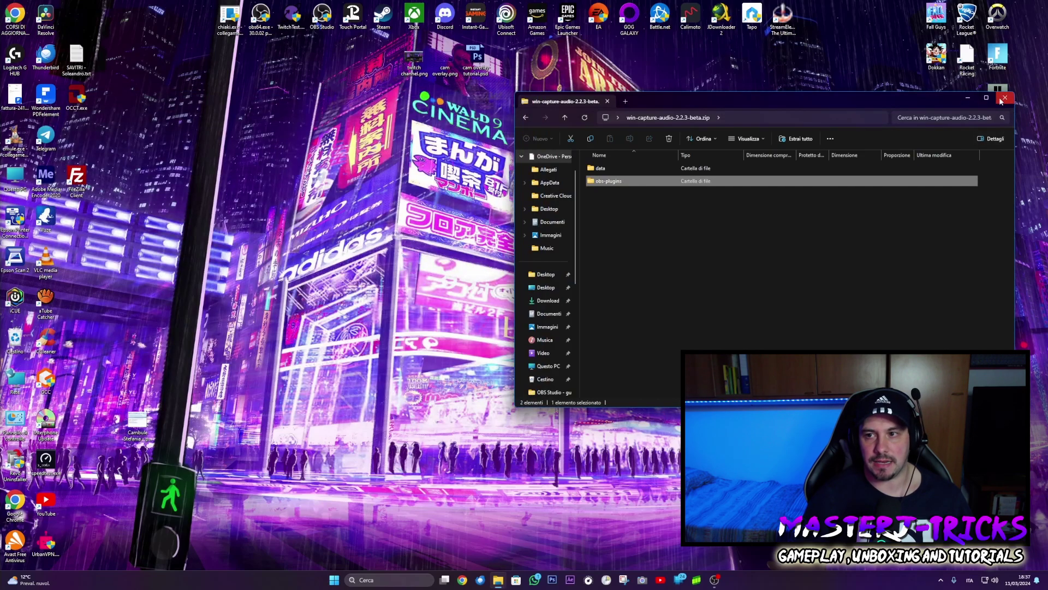
{"action": "left_click", "coordinate": [1001, 100]}
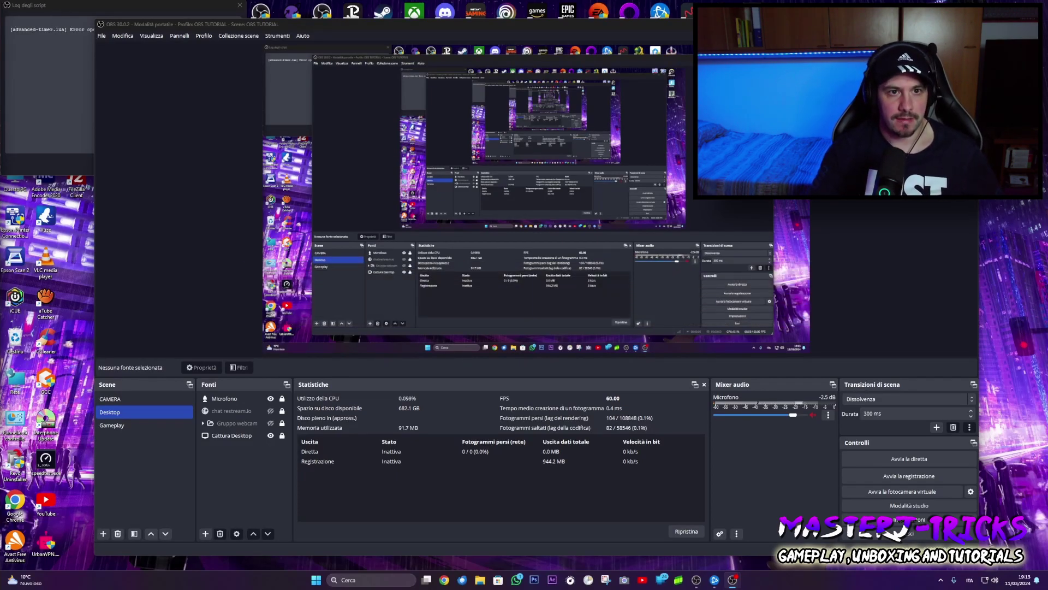
- In OBS Studio, close the script log and examine the audio settings, from the global audio devices to the monitoring device and push-to-talk options
{"action": "left_click", "coordinate": [239, 5]}
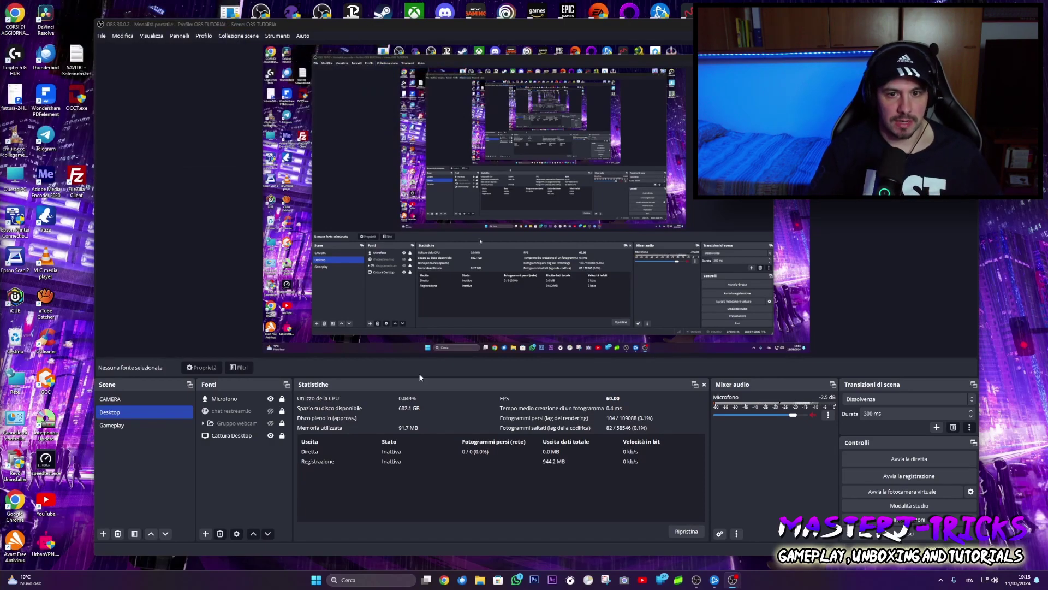
{"action": "left_click", "coordinate": [910, 519]}
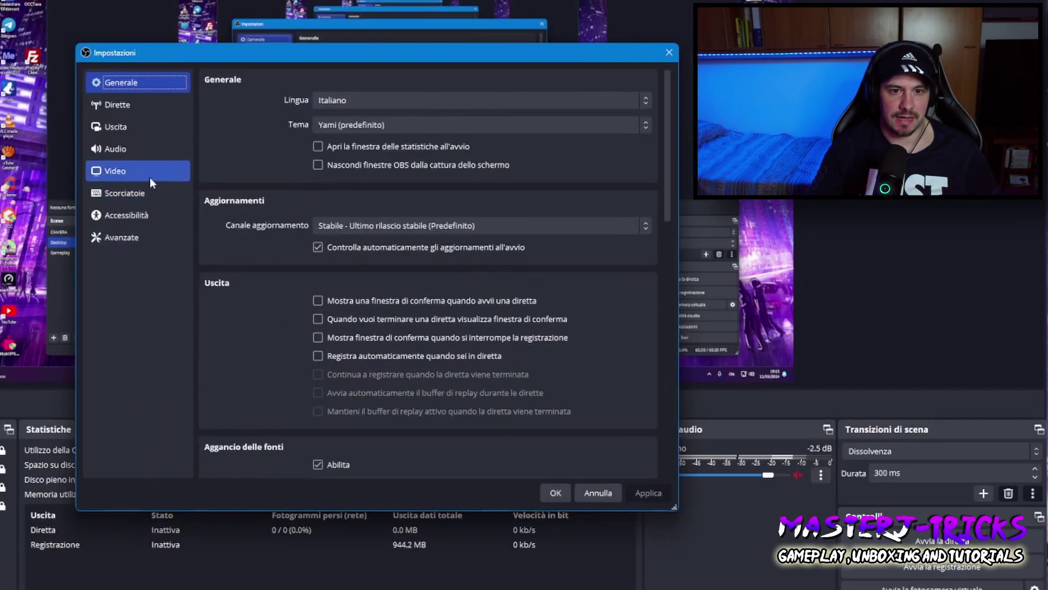
{"action": "left_click", "coordinate": [377, 200]}
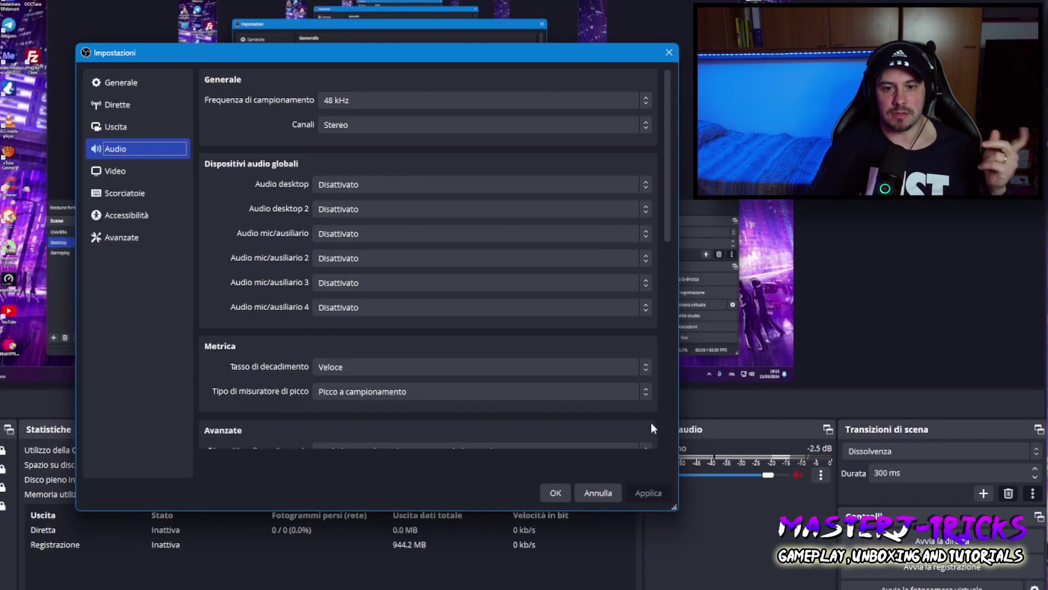
{"action": "left_click_drag", "start_coordinate": [670, 199], "coordinate": [676, 340]}
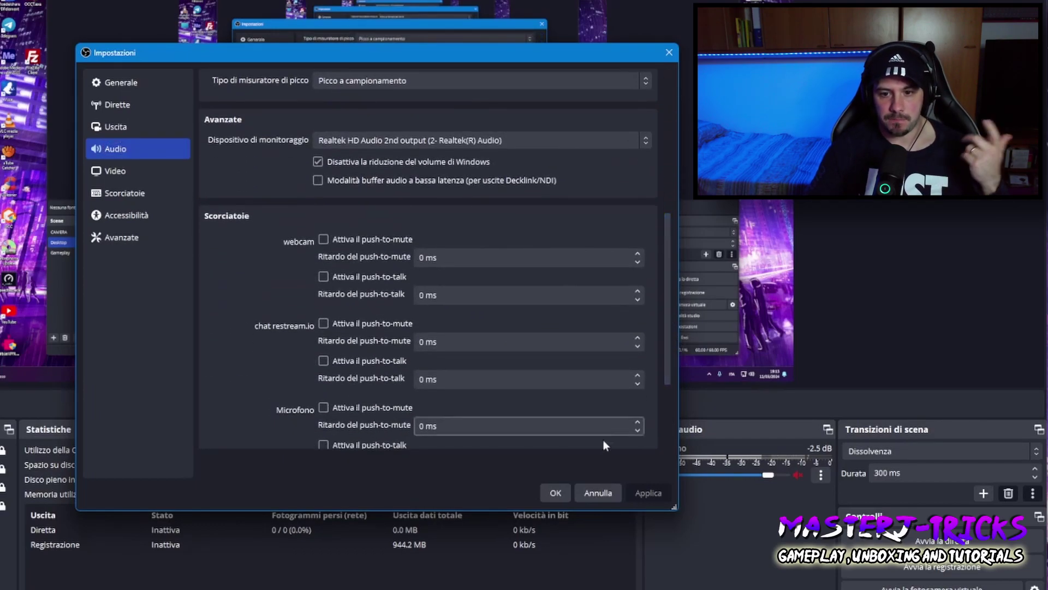
- Close the settings with OK and examine the Desktop scene's sources and the source types available to add
{"action": "left_click", "coordinate": [554, 494]}
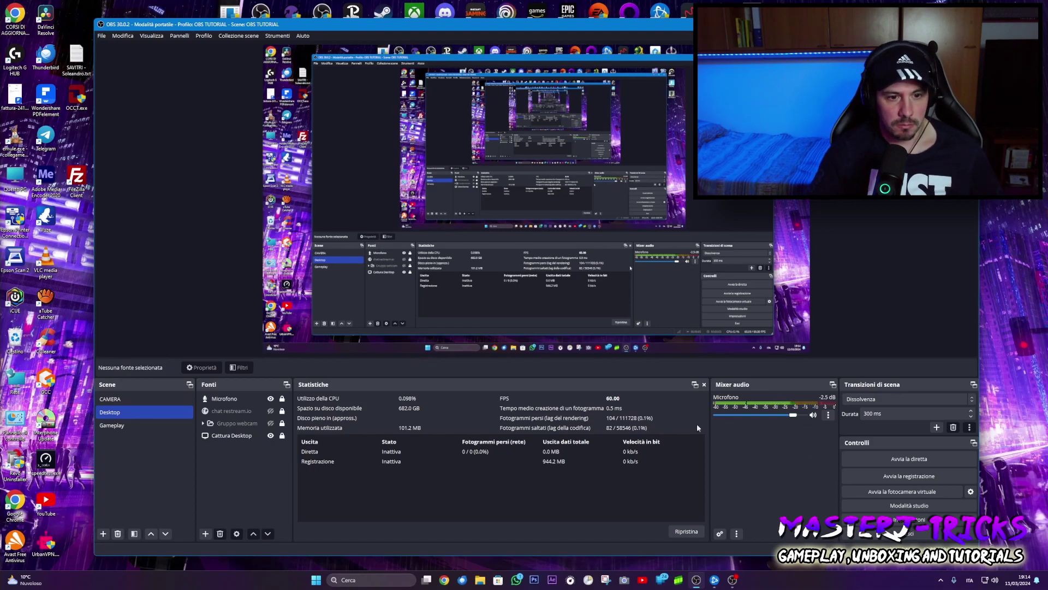
{"action": "left_click", "coordinate": [252, 399]}
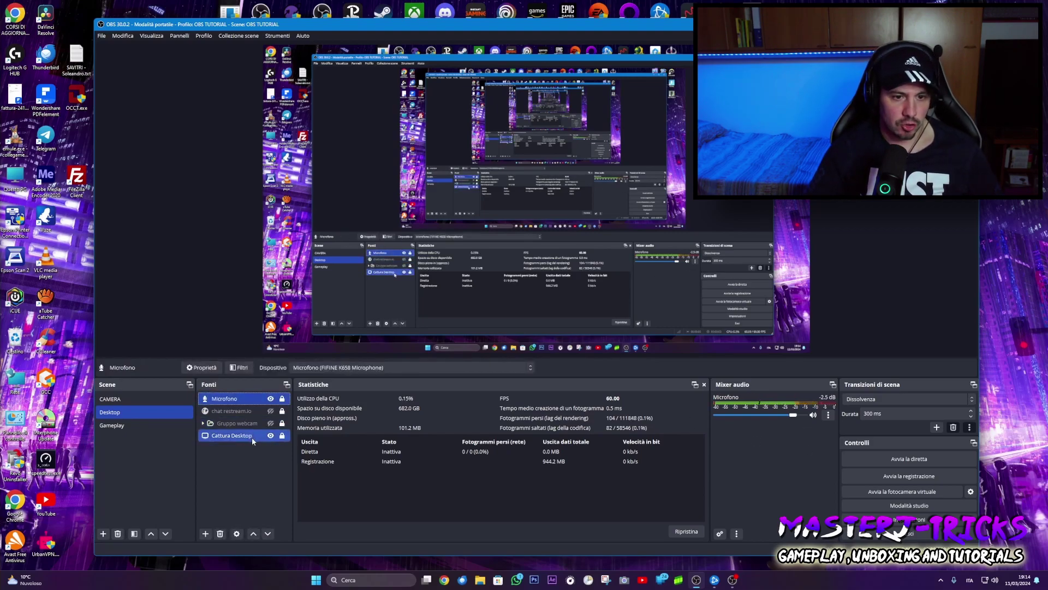
{"action": "left_click", "coordinate": [248, 422], "text": "ctrl"}
{"action": "left_click", "coordinate": [245, 423], "text": "ctrl"}
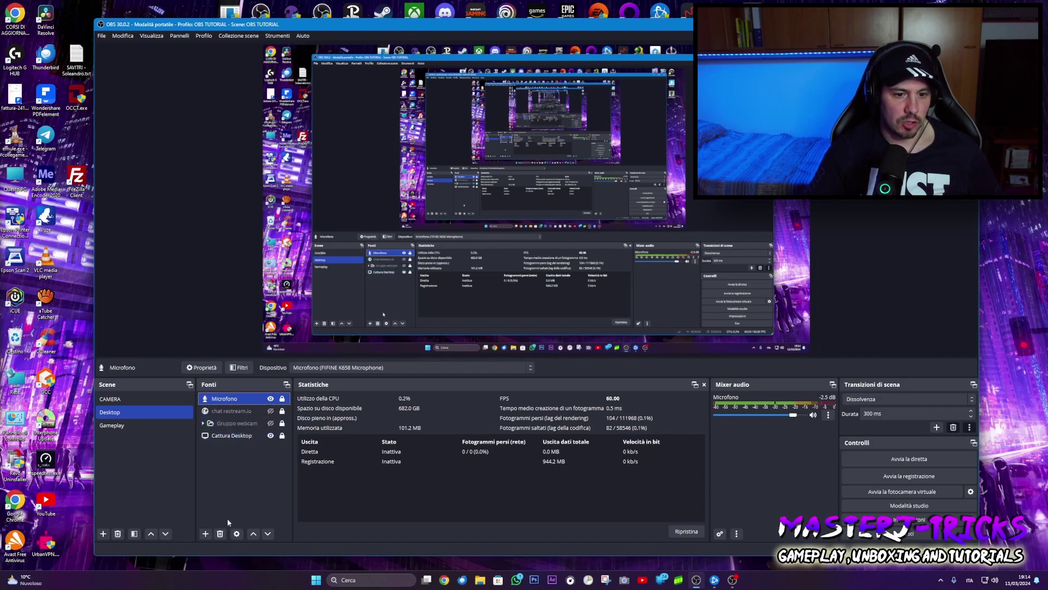
{"action": "left_click", "coordinate": [204, 534]}
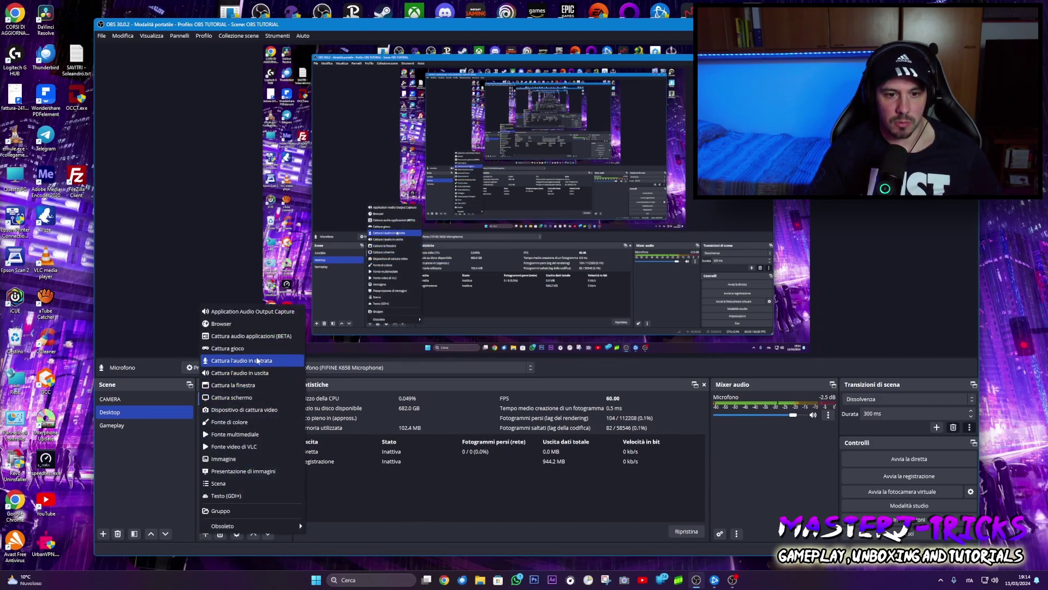
{"action": "left_click", "coordinate": [772, 415]}
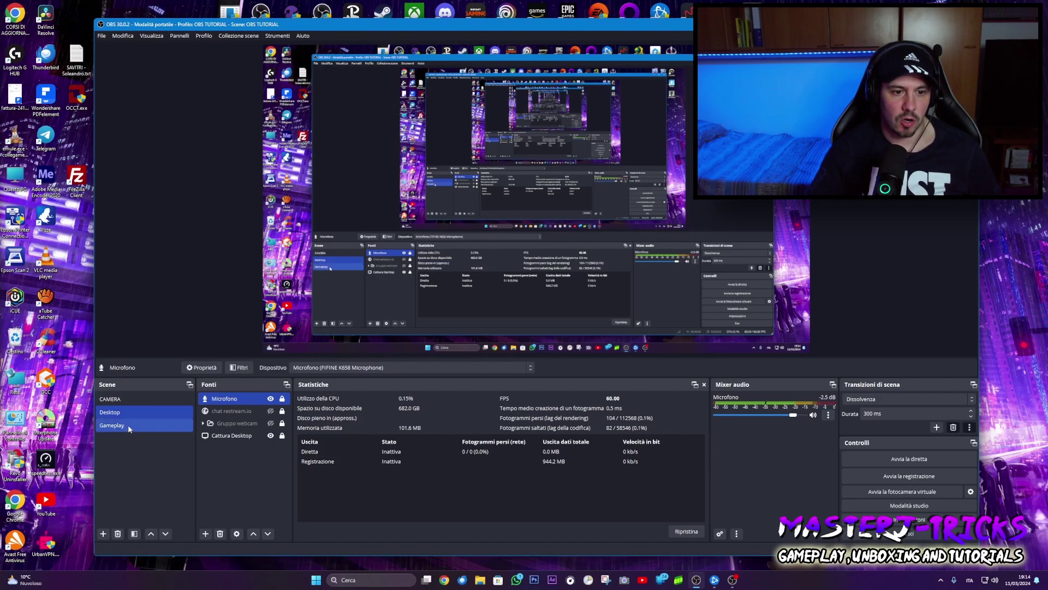
{"action": "left_click", "coordinate": [130, 431]}
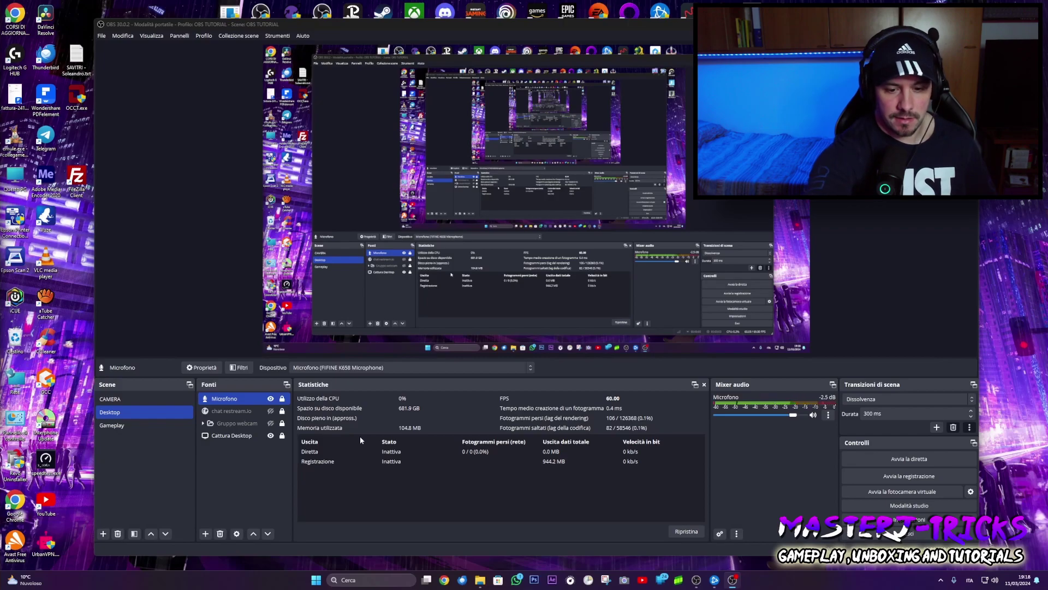
- Find MusicBee through the Windows search, launch it and move its window over OBS Studio
{"action": "left_click", "coordinate": [343, 578]}
{"action": "type", "text": "mu"}
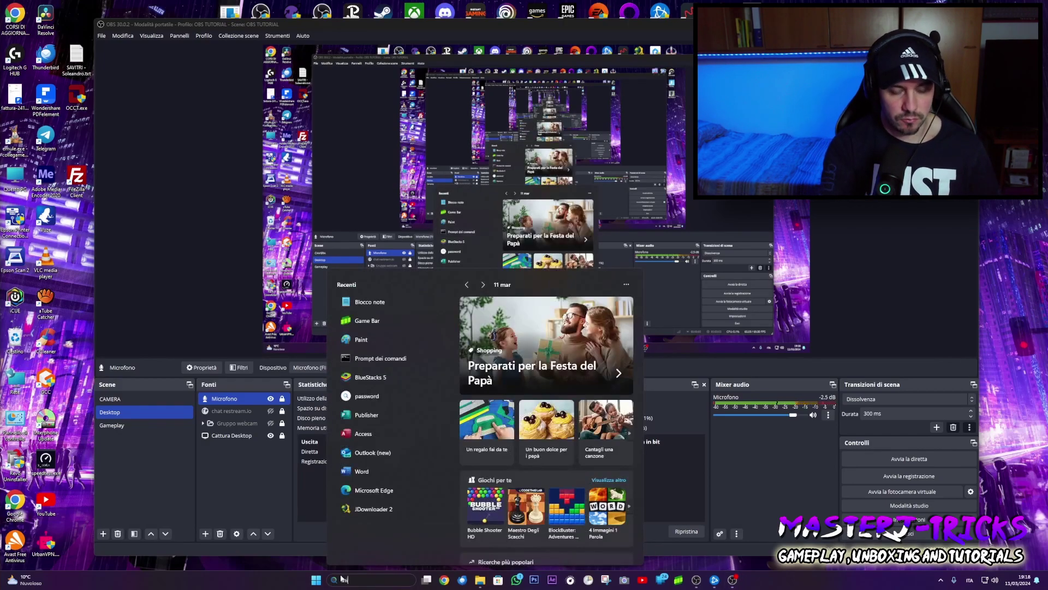
{"action": "type", "text": "s"}
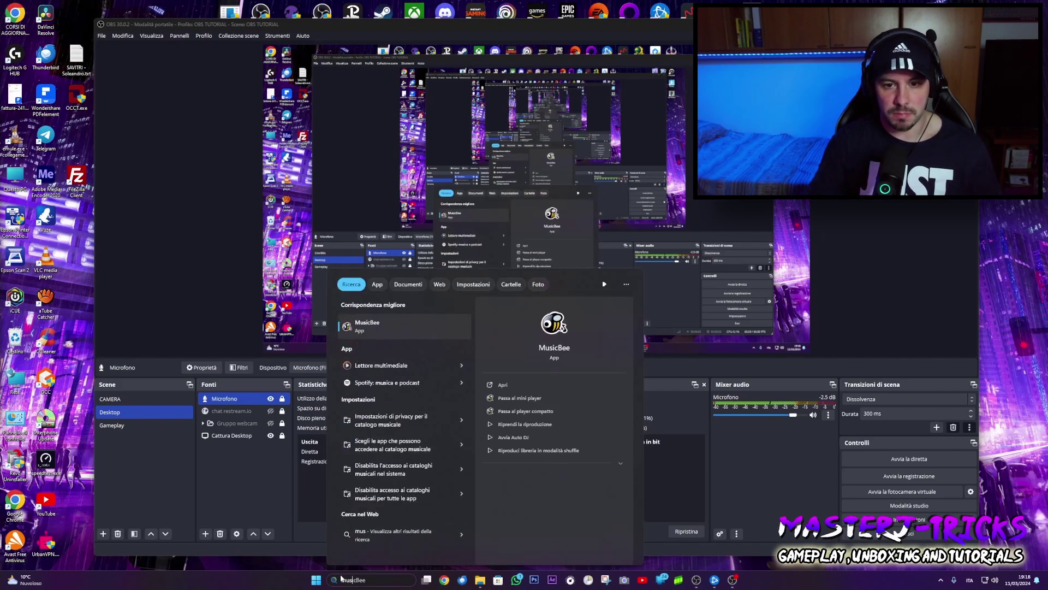
{"action": "left_click", "coordinate": [367, 325]}
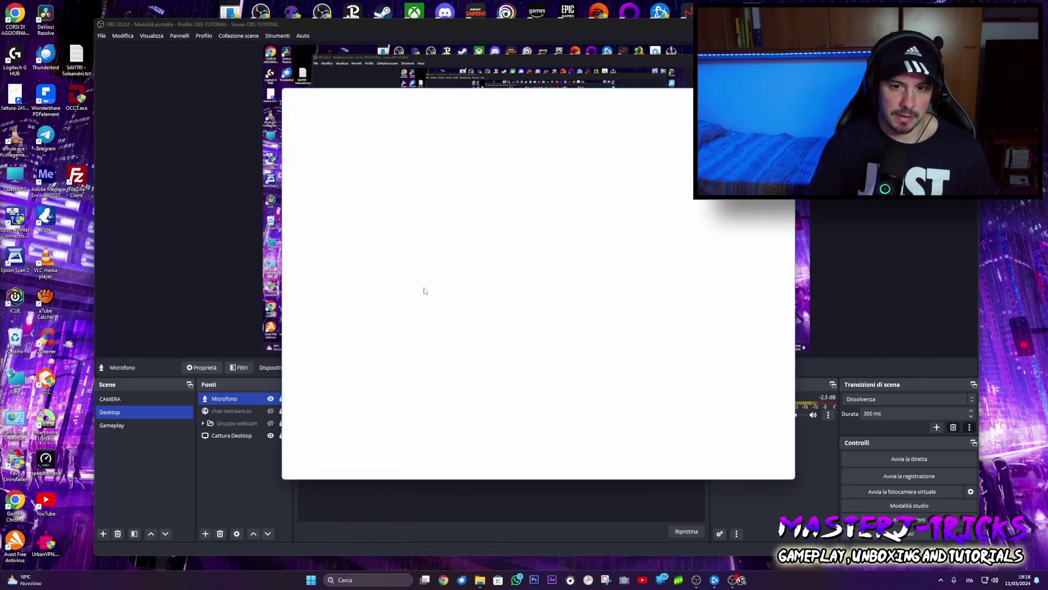
{"action": "left_click_drag", "start_coordinate": [511, 97], "coordinate": [559, 147]}
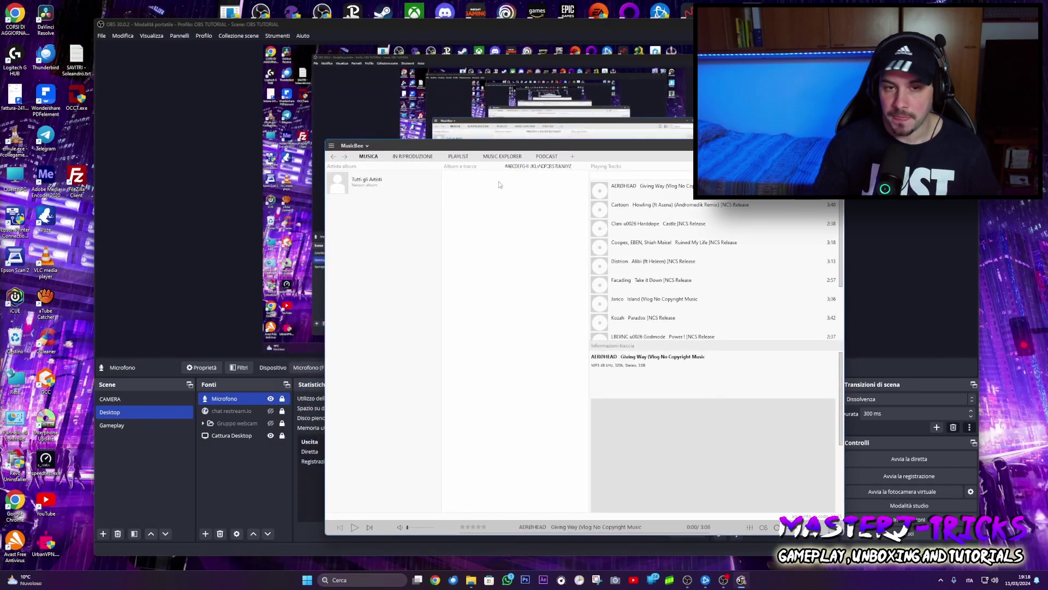
- Back in OBS Studio, add a new Application Audio Output Capture source named "Music bee" to the Desktop scene
{"action": "left_click", "coordinate": [402, 23]}
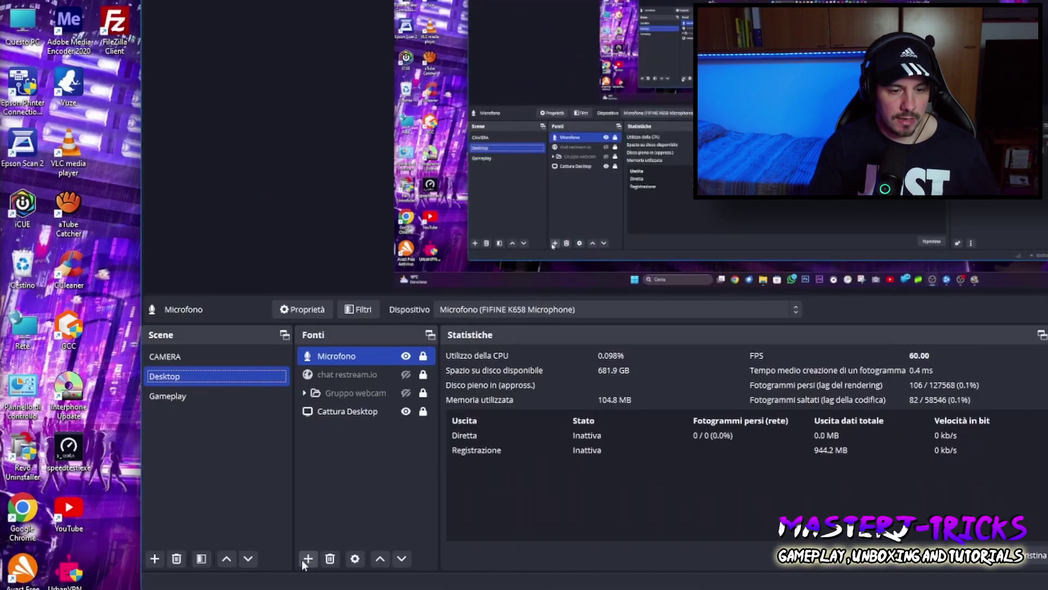
{"action": "left_click", "coordinate": [202, 534]}
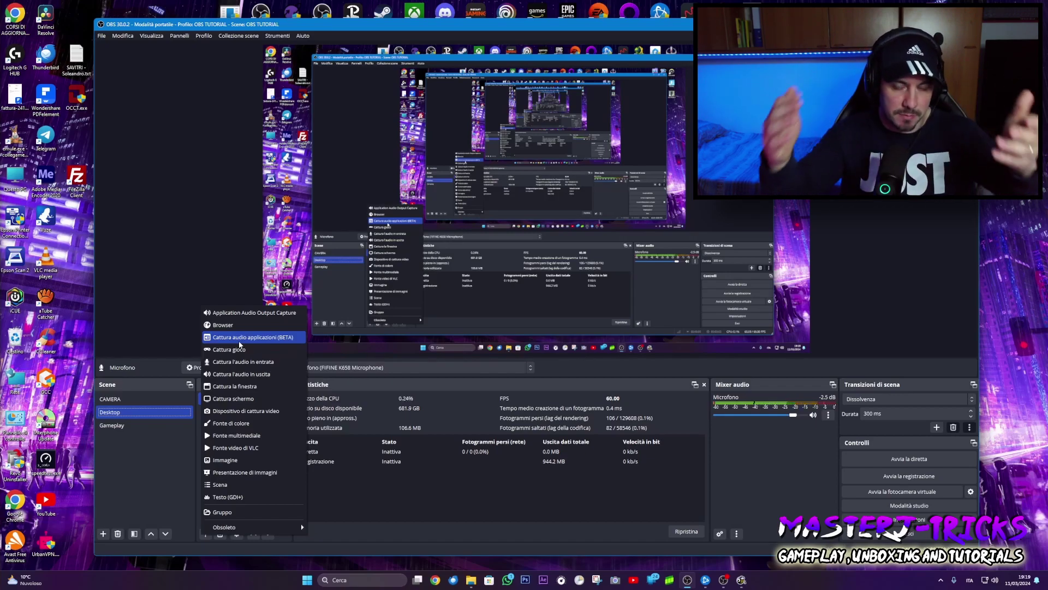
{"action": "left_click", "coordinate": [238, 315]}
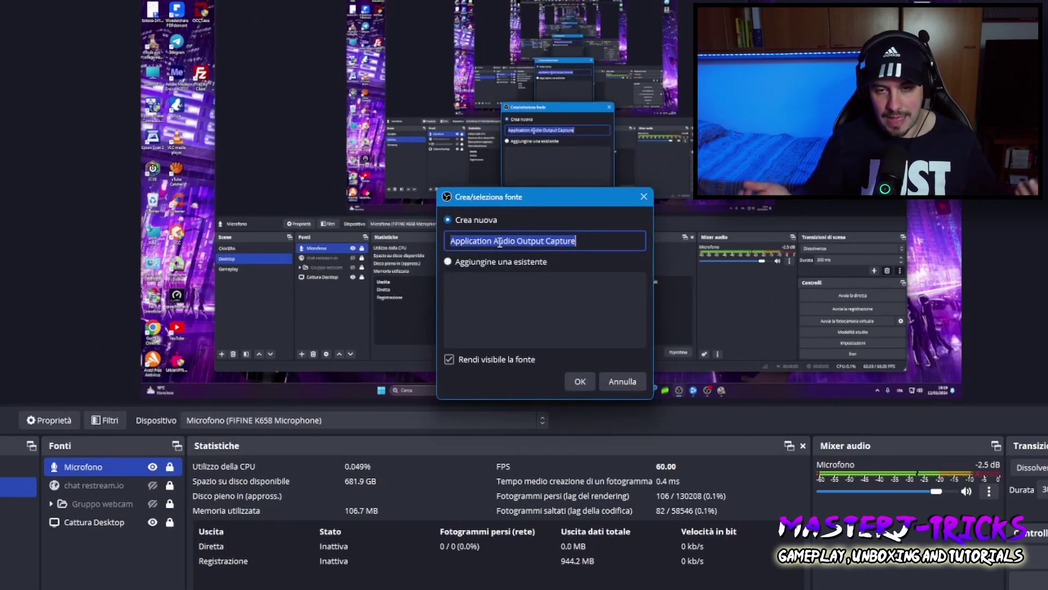
{"action": "type", "text": "Music bee"}
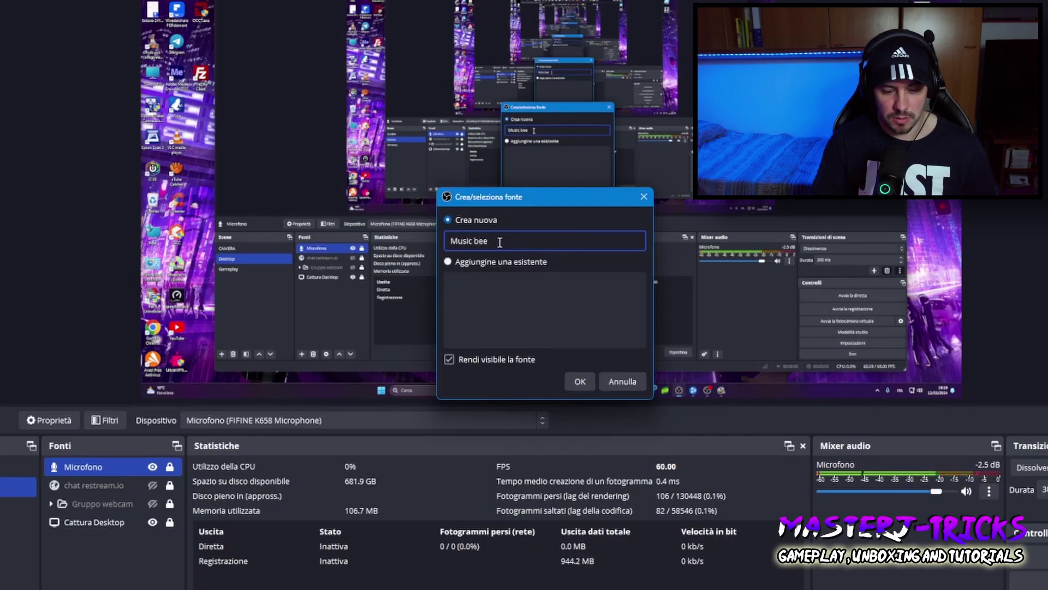
{"action": "left_click", "coordinate": [580, 382]}
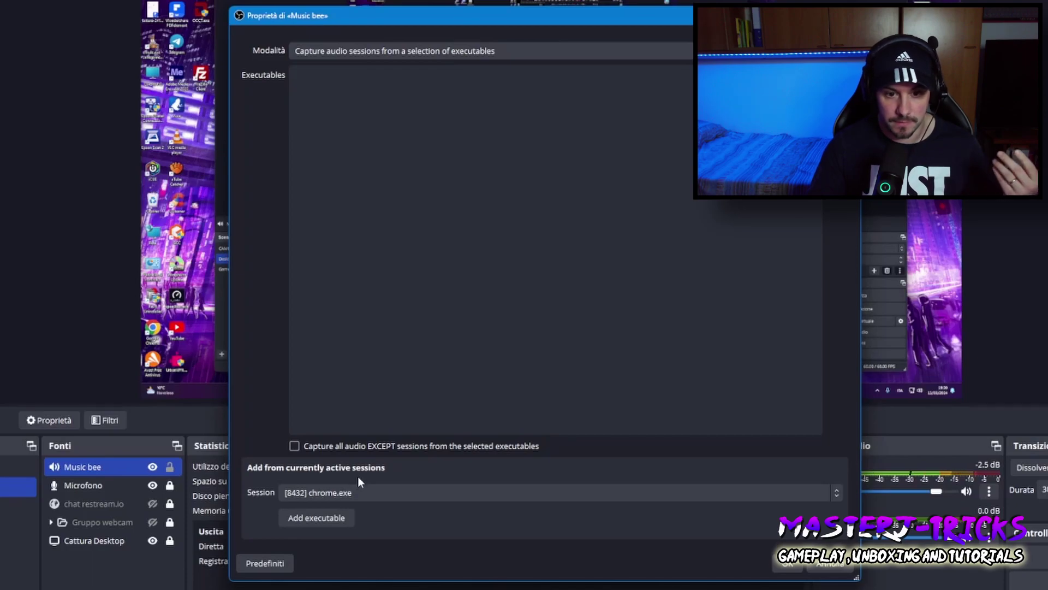
- Add MusicBee.exe to the Music bee source's captured executables, confirm, and lower the source's volume to -4.1 dB
{"action": "left_click", "coordinate": [405, 493]}
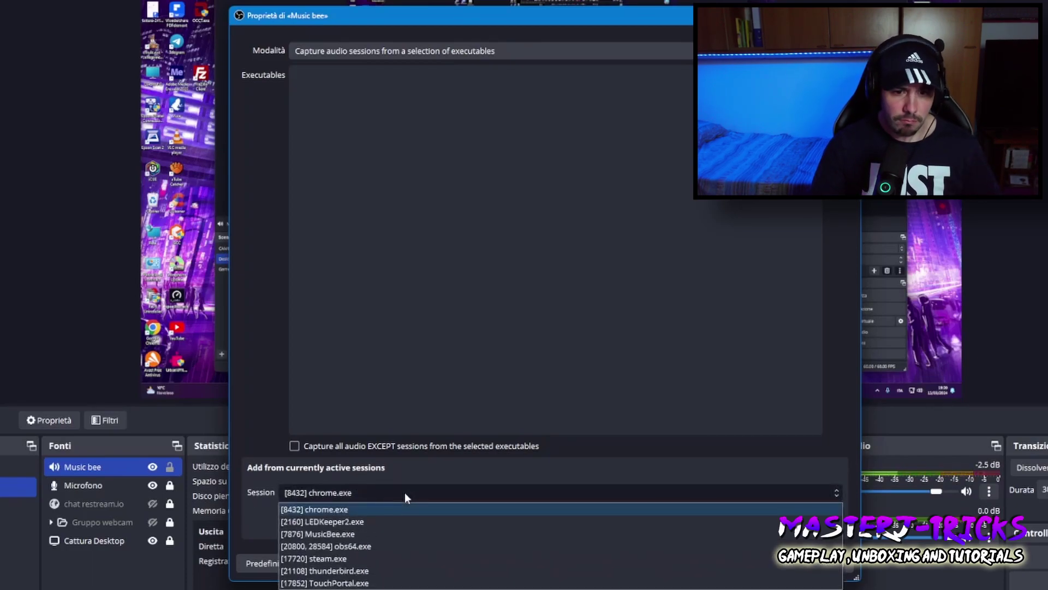
{"action": "left_click", "coordinate": [389, 534]}
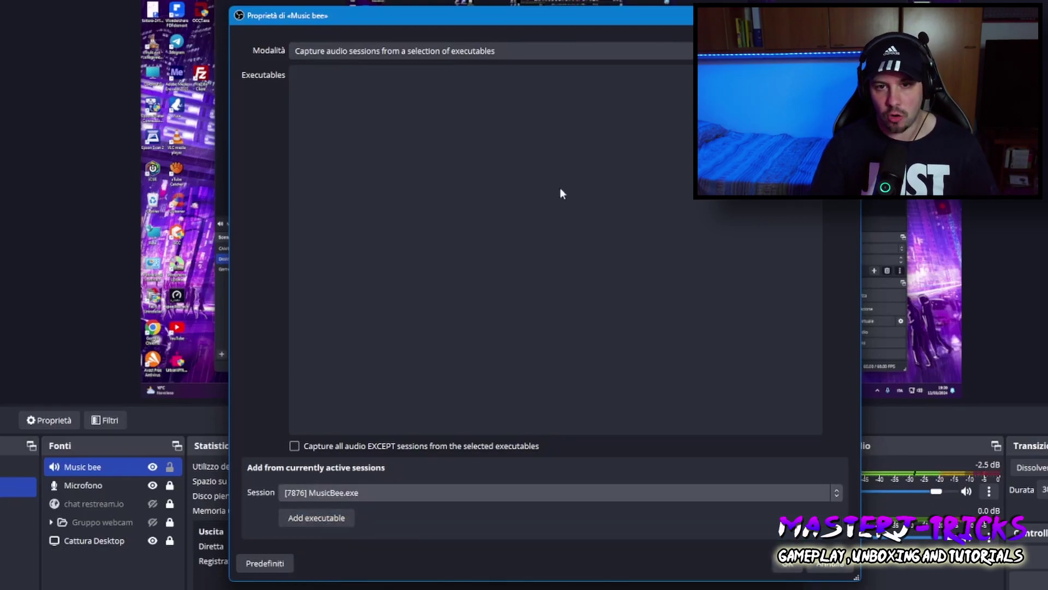
{"action": "left_click_drag", "start_coordinate": [564, 15], "coordinate": [332, 0]}
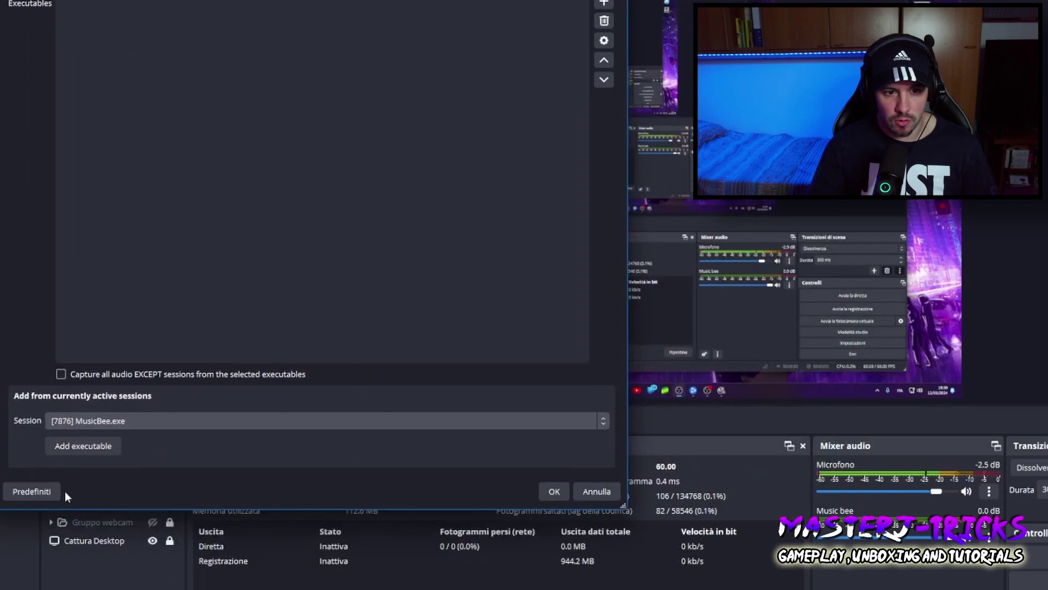
{"action": "left_click", "coordinate": [83, 445]}
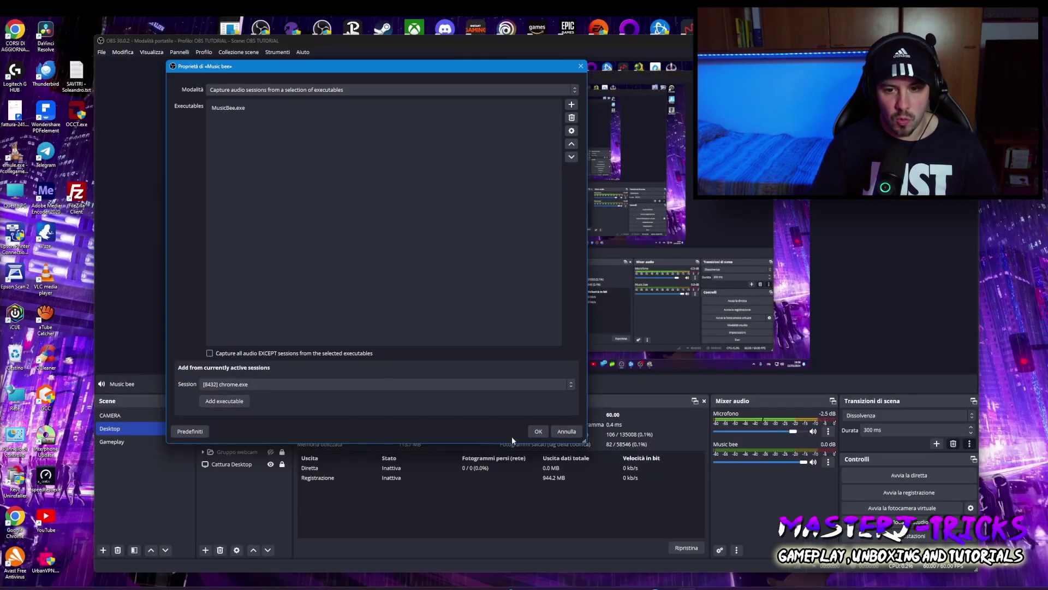
{"action": "left_click", "coordinate": [538, 431]}
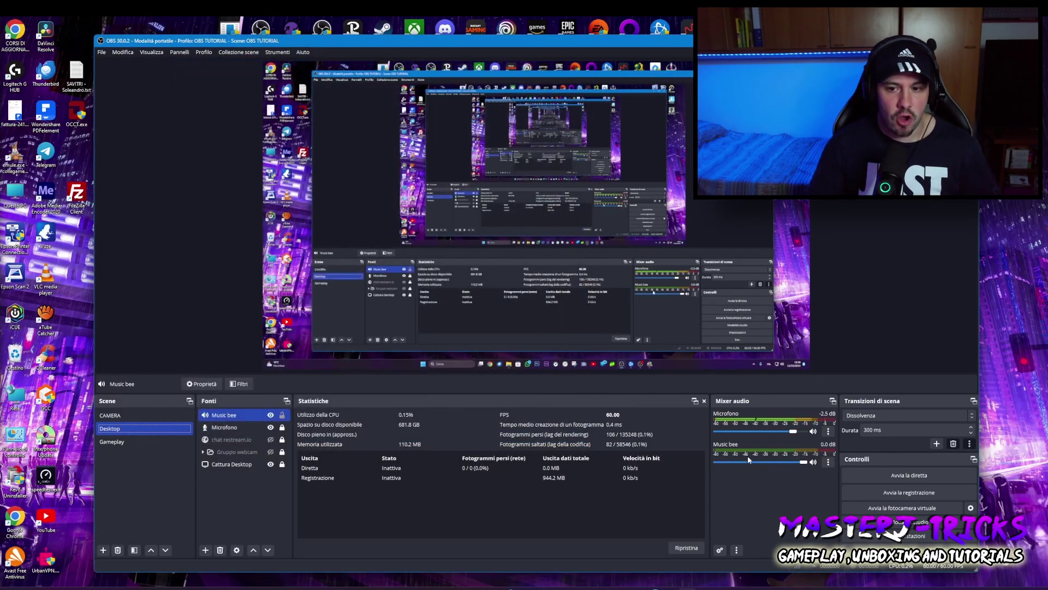
{"action": "left_click_drag", "start_coordinate": [805, 462], "coordinate": [785, 469]}
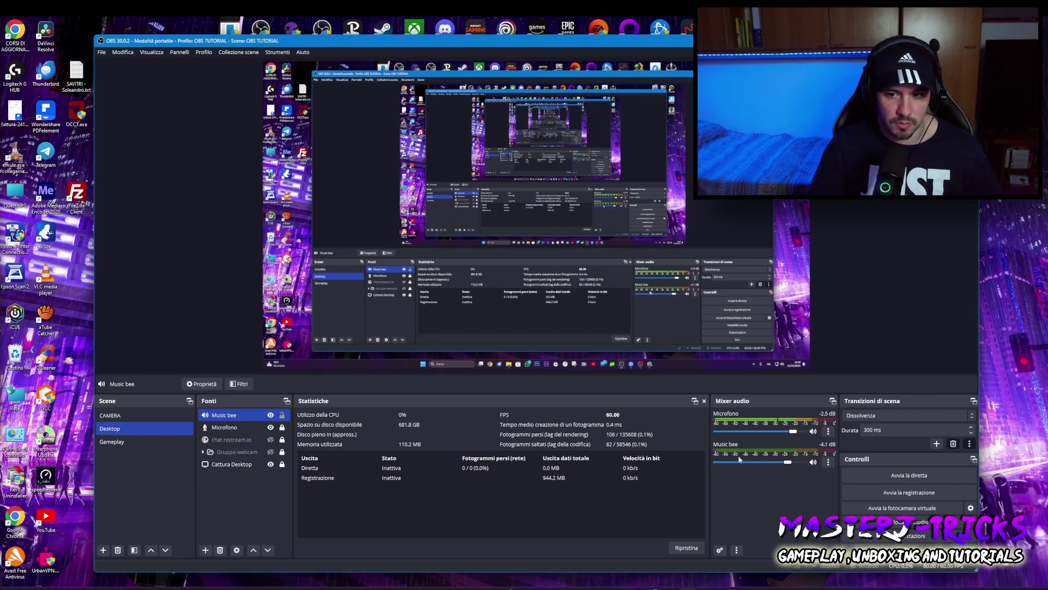
- Play the first track in MusicBee to check the Music bee level in the OBS mixer, pause it and put the player away
{"action": "left_click", "coordinate": [739, 583]}
{"action": "left_click_drag", "start_coordinate": [623, 168], "coordinate": [380, 59]}
{"action": "left_click", "coordinate": [112, 439]}
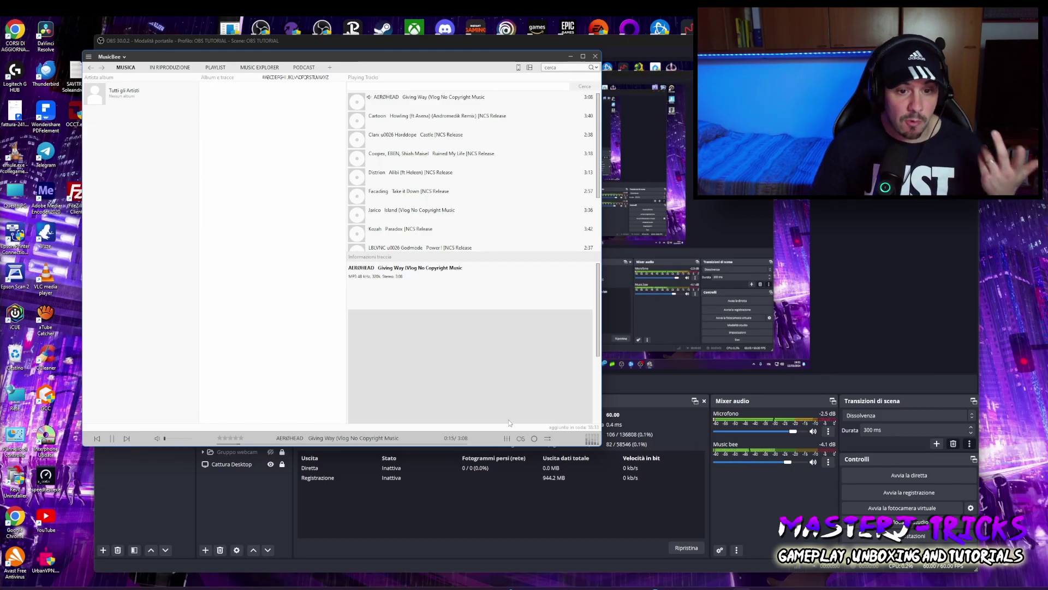
{"action": "left_click", "coordinate": [519, 68]}
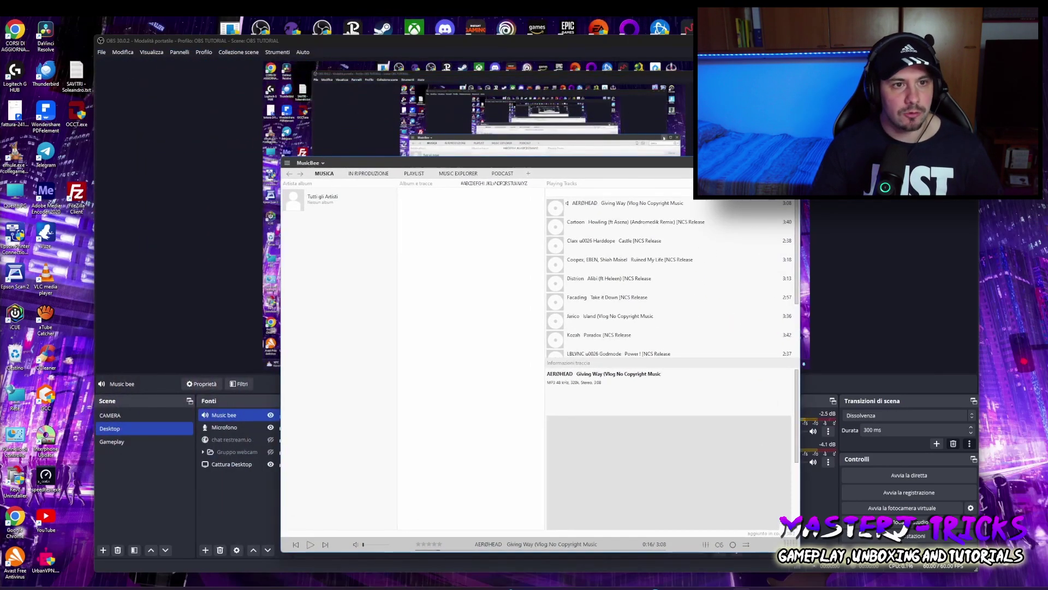
{"action": "left_click", "coordinate": [659, 155]}
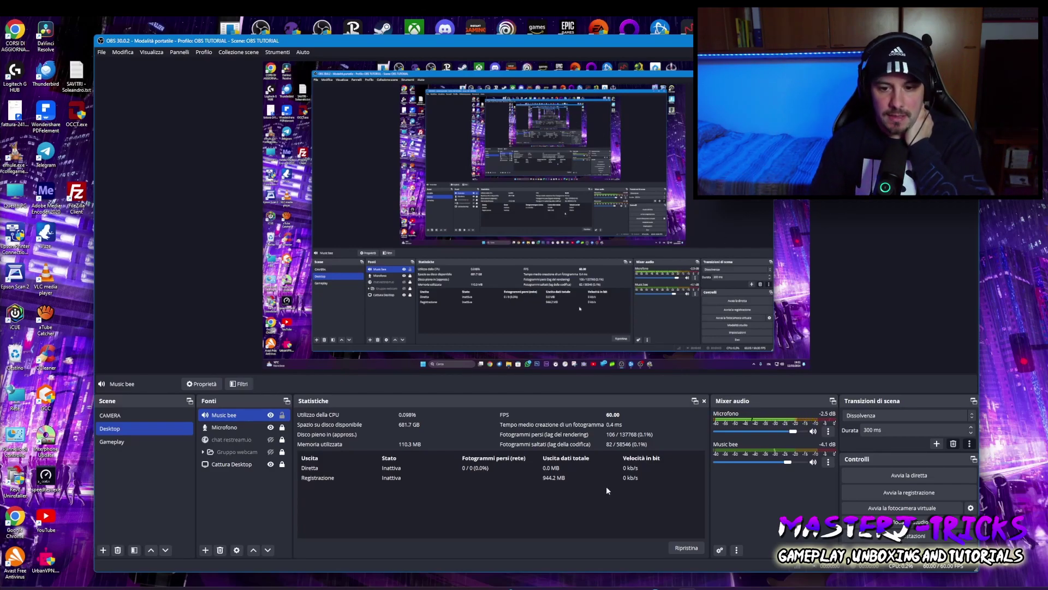
- Open YouTube as a browser audio source and return to OBS Studio
{"action": "left_click", "coordinate": [644, 574]}
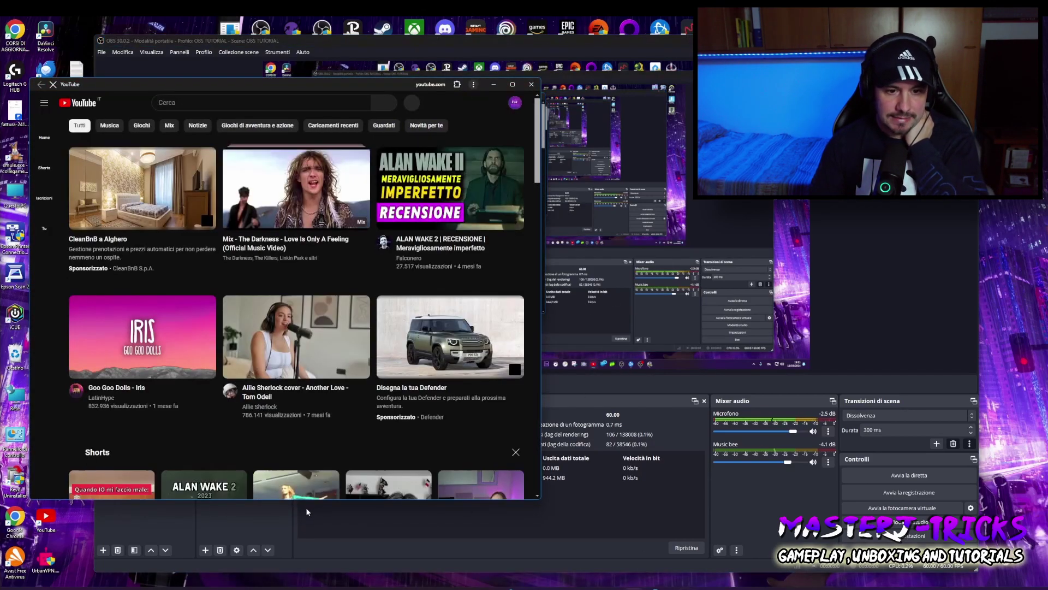
{"action": "left_click", "coordinate": [357, 526]}
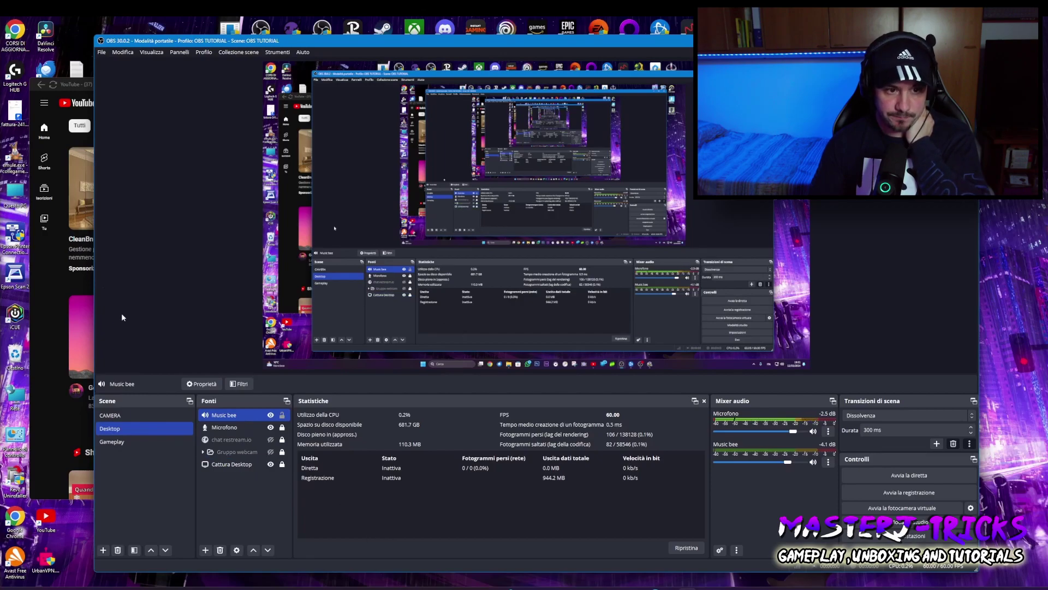
{"action": "left_click", "coordinate": [59, 78]}
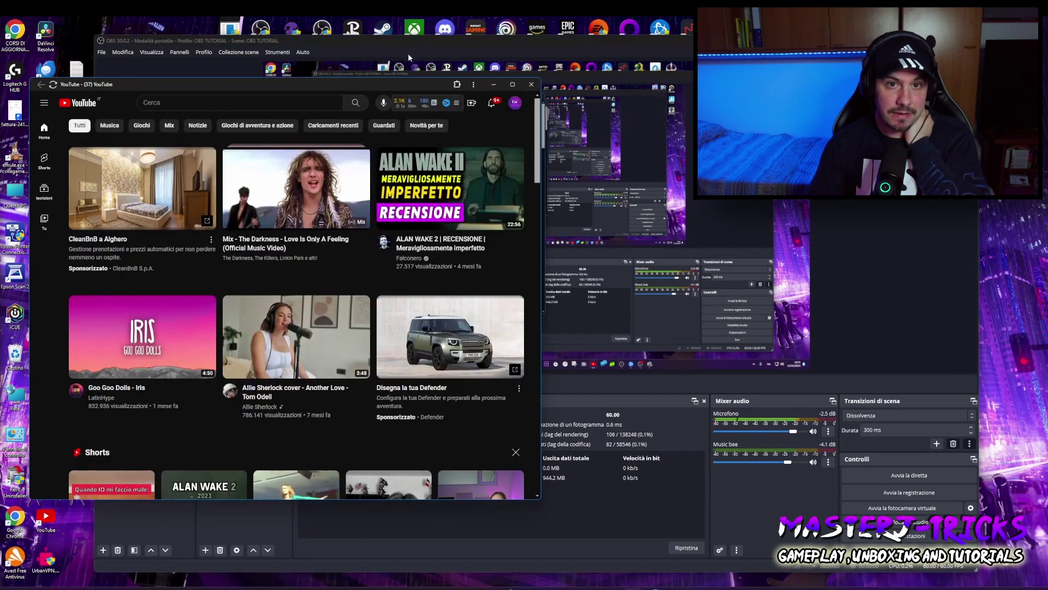
{"action": "left_click", "coordinate": [407, 53]}
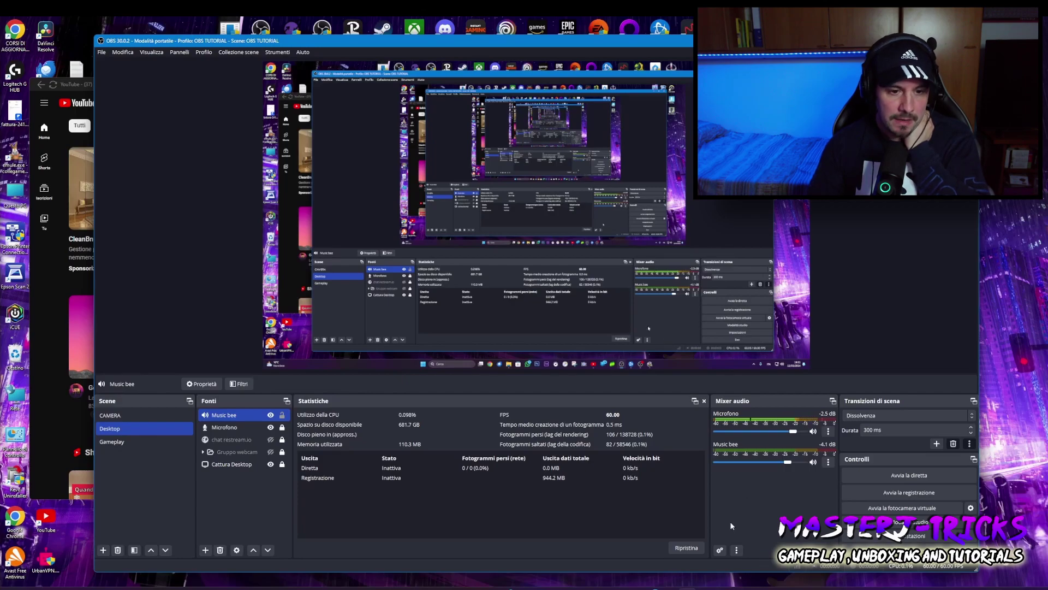
- Add a second Application Audio Output Capture source named "Audio Browser" to the Desktop scene
{"action": "left_click", "coordinate": [207, 550]}
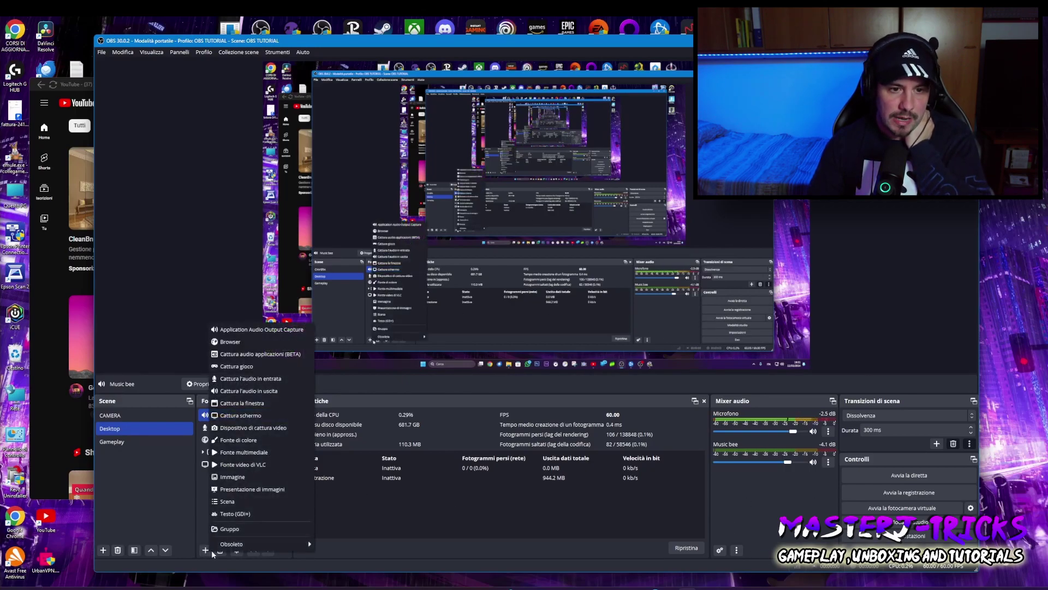
{"action": "left_click", "coordinate": [238, 330]}
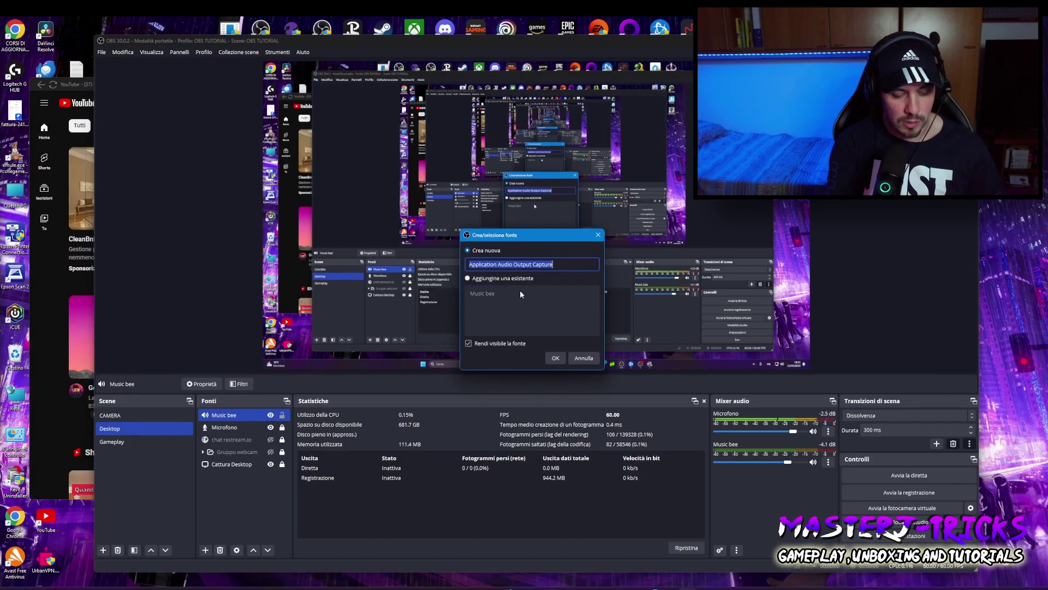
{"action": "type", "text": "Audio"}
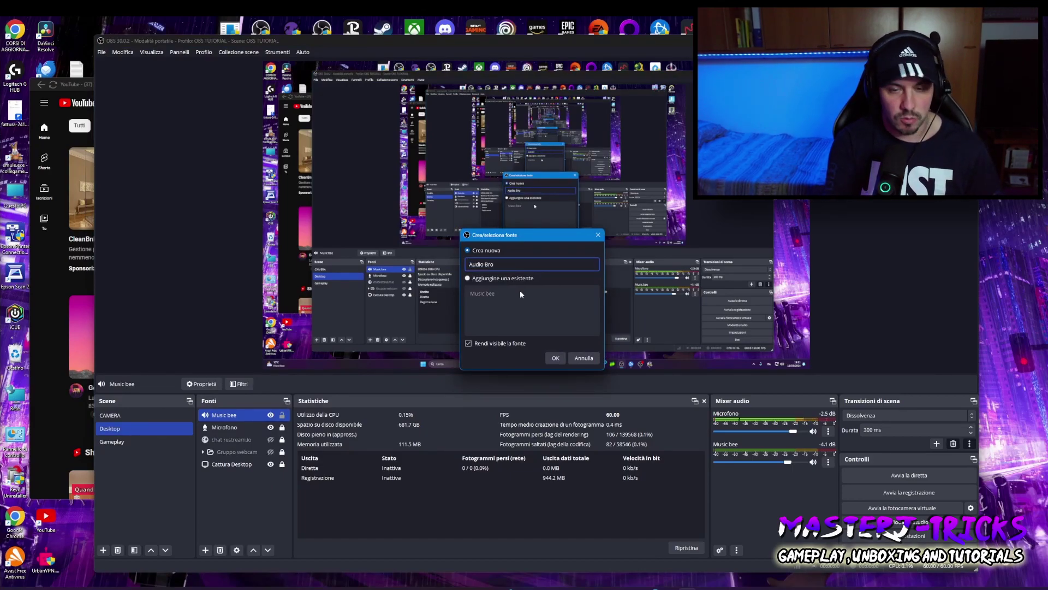
{"action": "type", "text": " Browser"}
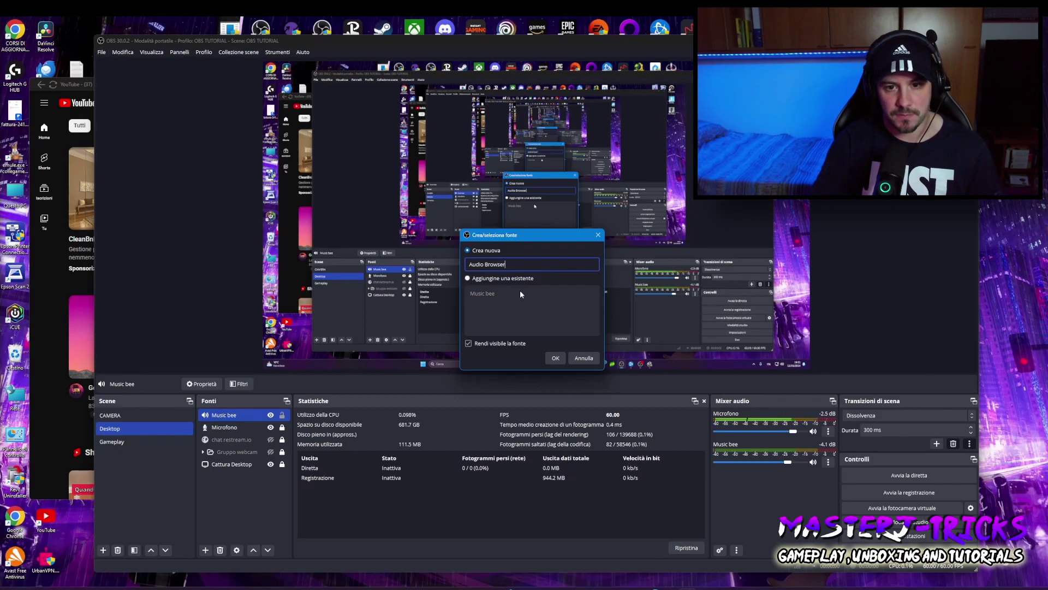
{"action": "left_click", "coordinate": [556, 358]}
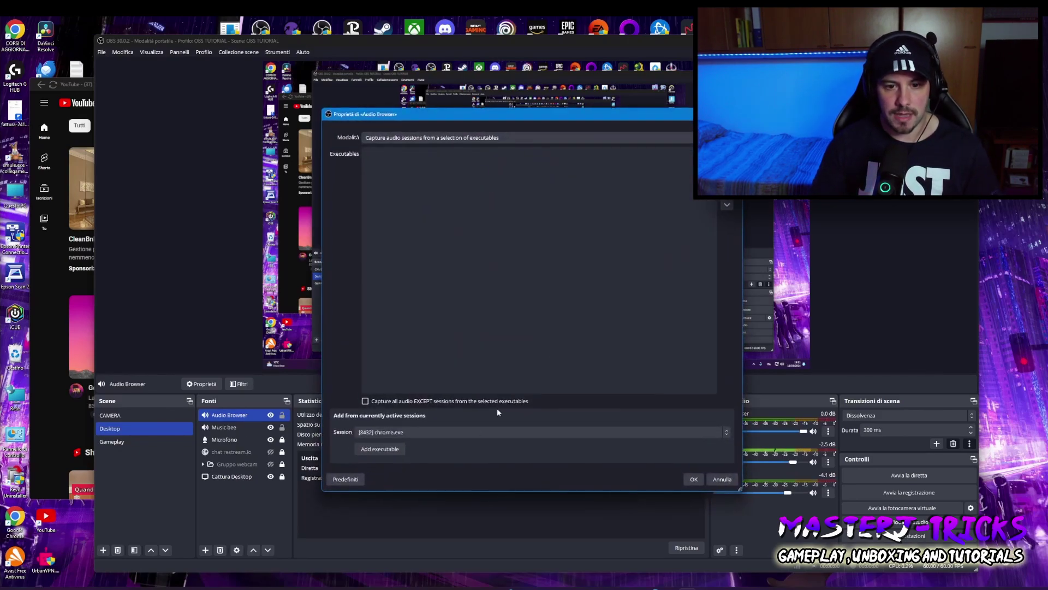
- Add chrome.exe from the active sessions to the Audio Browser source's captured executables
{"action": "left_click", "coordinate": [385, 431]}
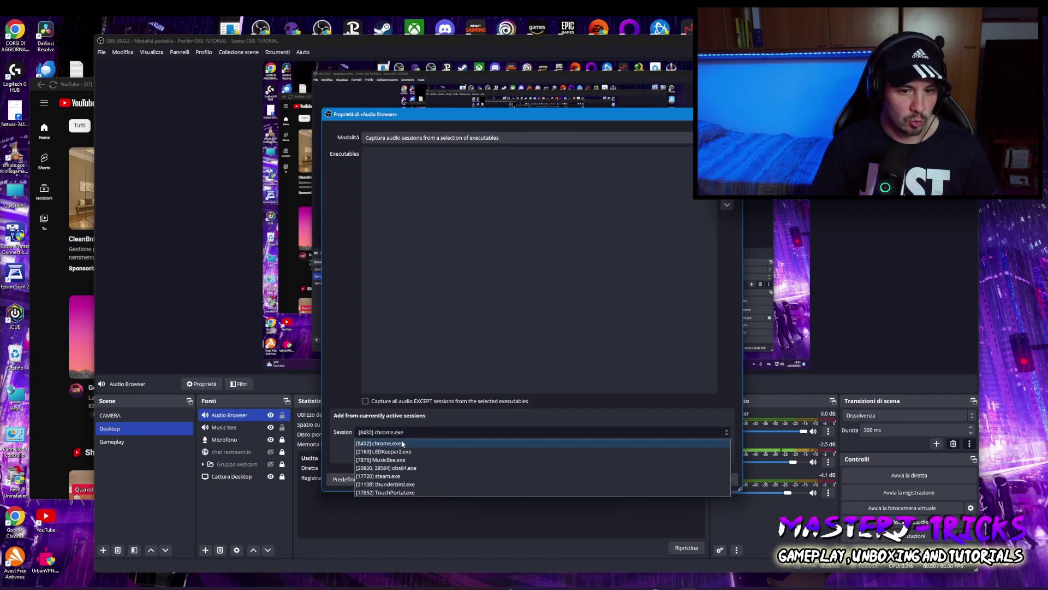
{"action": "left_click", "coordinate": [405, 442]}
{"action": "left_click", "coordinate": [380, 448]}
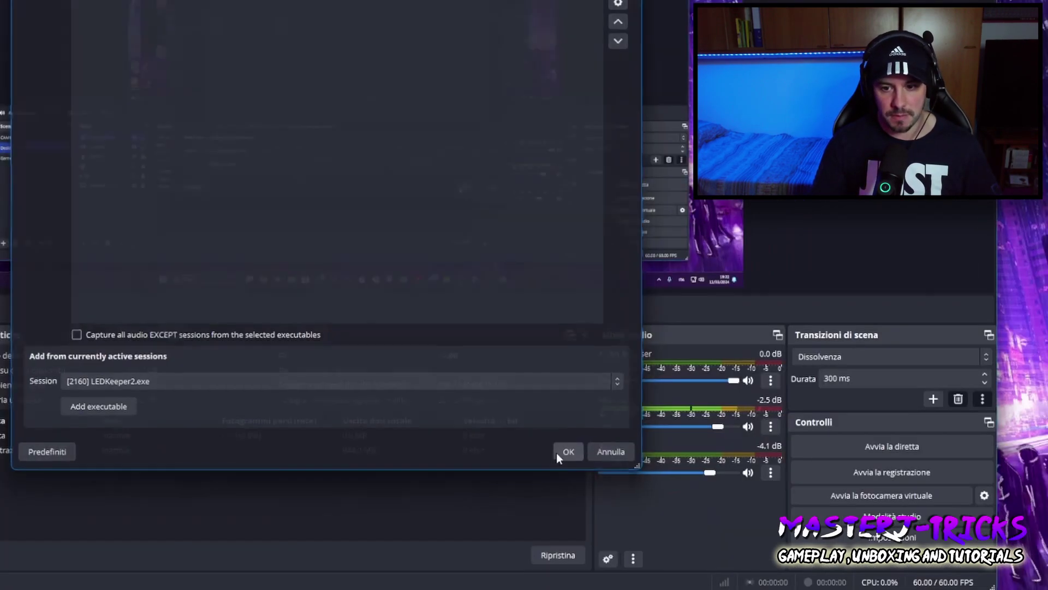
- Confirm the Audio Browser source properties and play the ALAN WAKE 2 review video on YouTube
{"action": "left_click", "coordinate": [687, 479]}
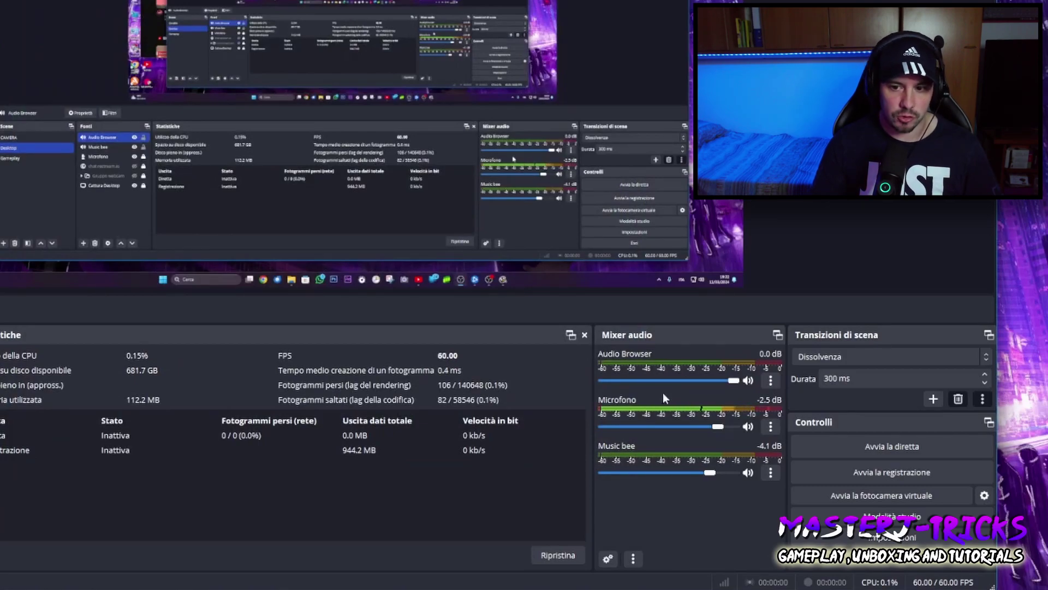
{"action": "key", "text": "alt+Tab"}
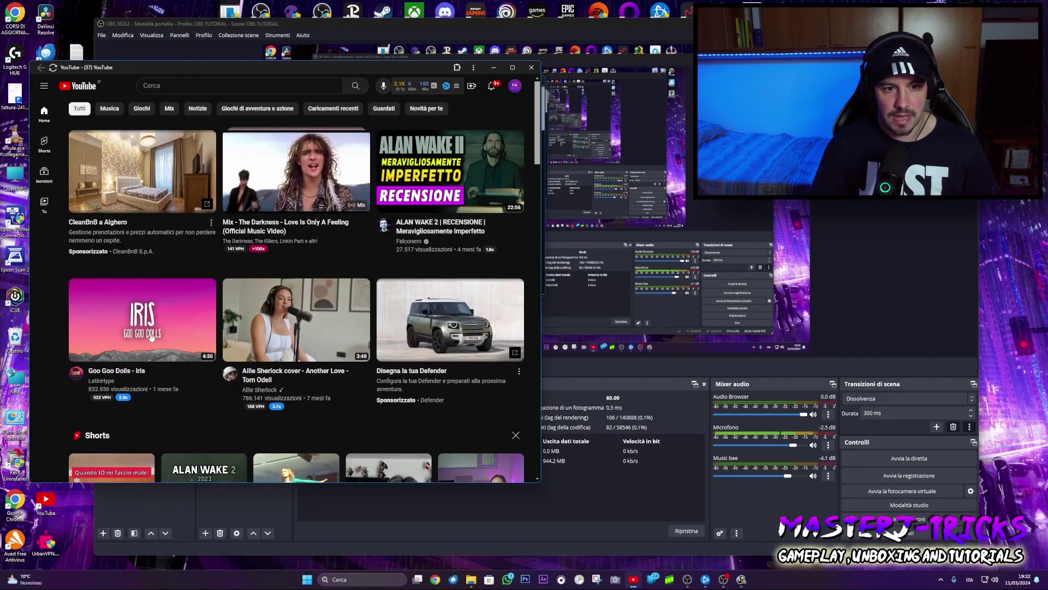
{"action": "scroll", "coordinate": [350, 390], "scroll_direction": "down", "scroll_amount": 3}
{"action": "scroll", "coordinate": [341, 389], "scroll_direction": "up", "scroll_amount": 3}
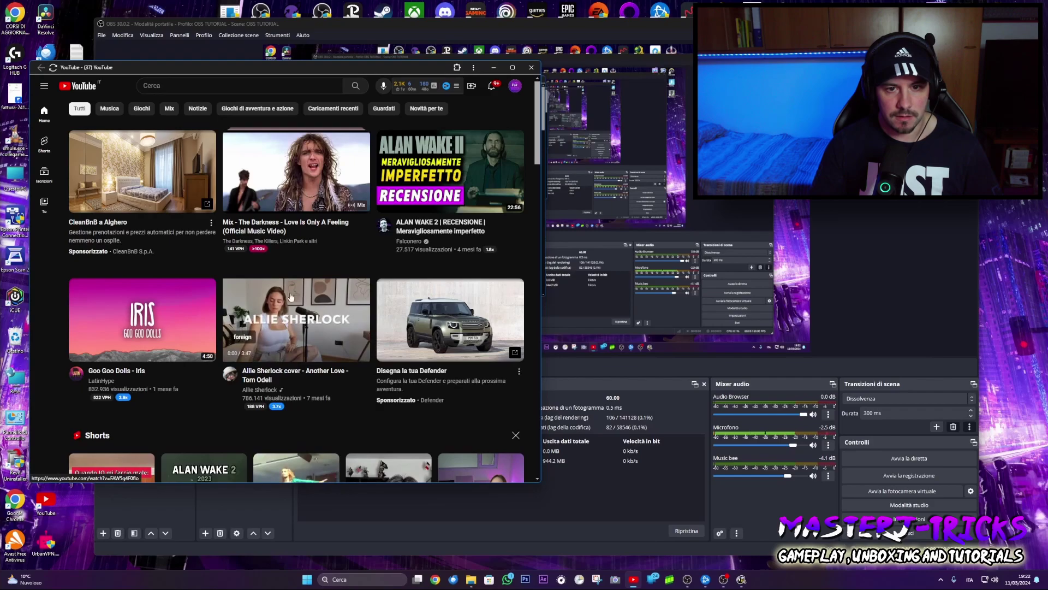
{"action": "left_click", "coordinate": [448, 226]}
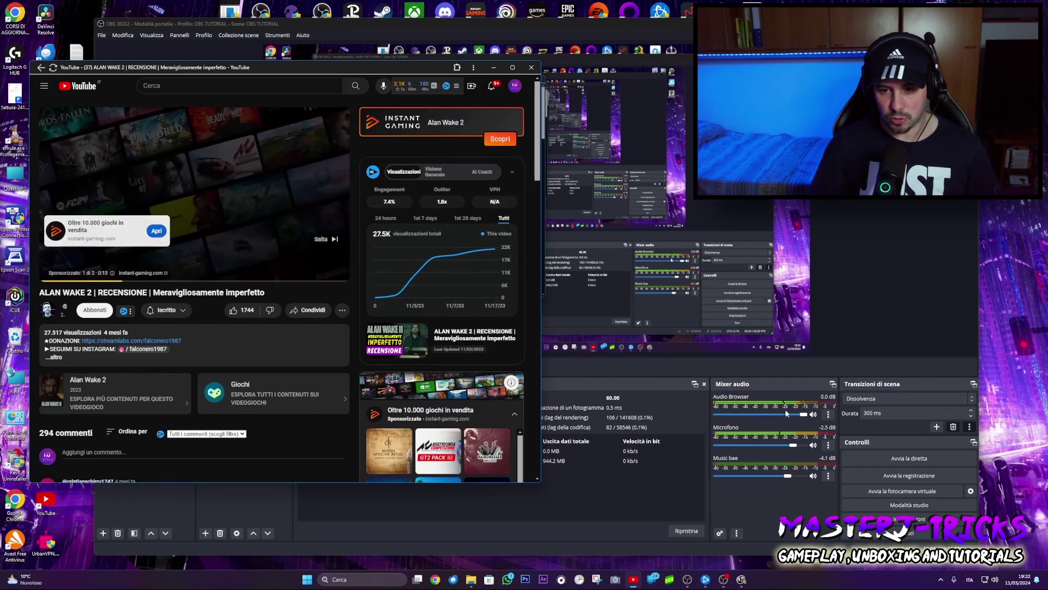
- With MusicBee playing alongside the video, balance the mixer levels to about -4.1 dB for Audio Browser and -3.5 dB for Music bee
{"action": "left_click_drag", "start_coordinate": [807, 417], "coordinate": [789, 416]}
{"action": "left_click", "coordinate": [742, 578]}
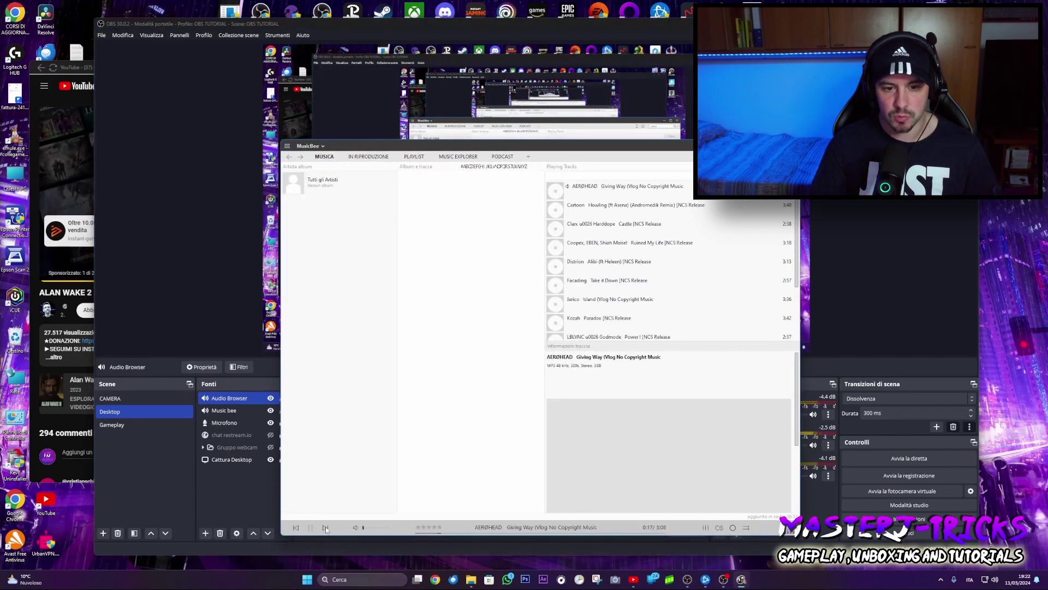
{"action": "left_click_drag", "start_coordinate": [512, 147], "coordinate": [346, 81]}
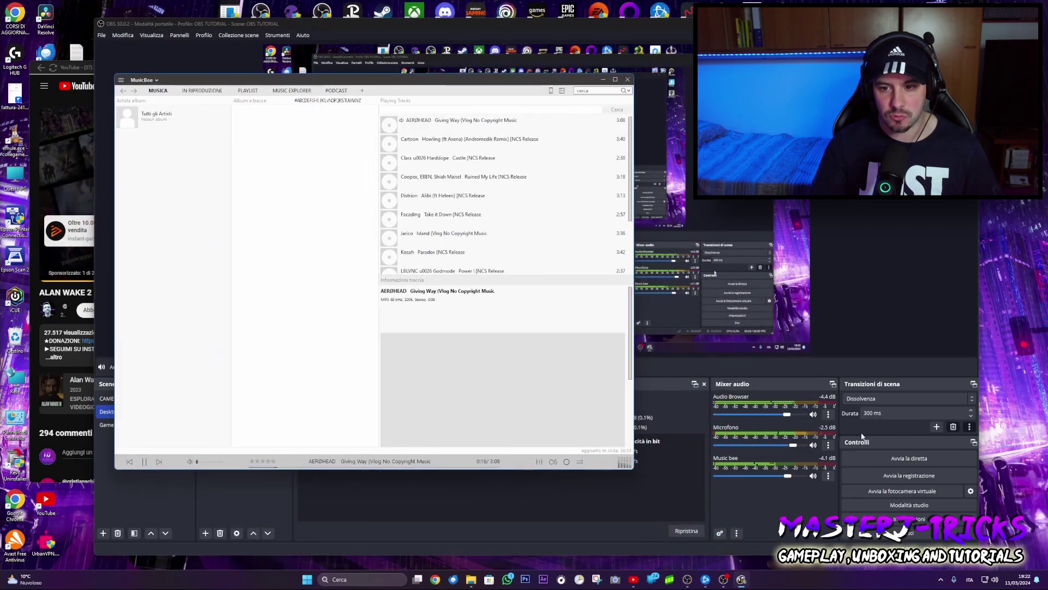
{"action": "left_click_drag", "start_coordinate": [787, 476], "coordinate": [755, 477]}
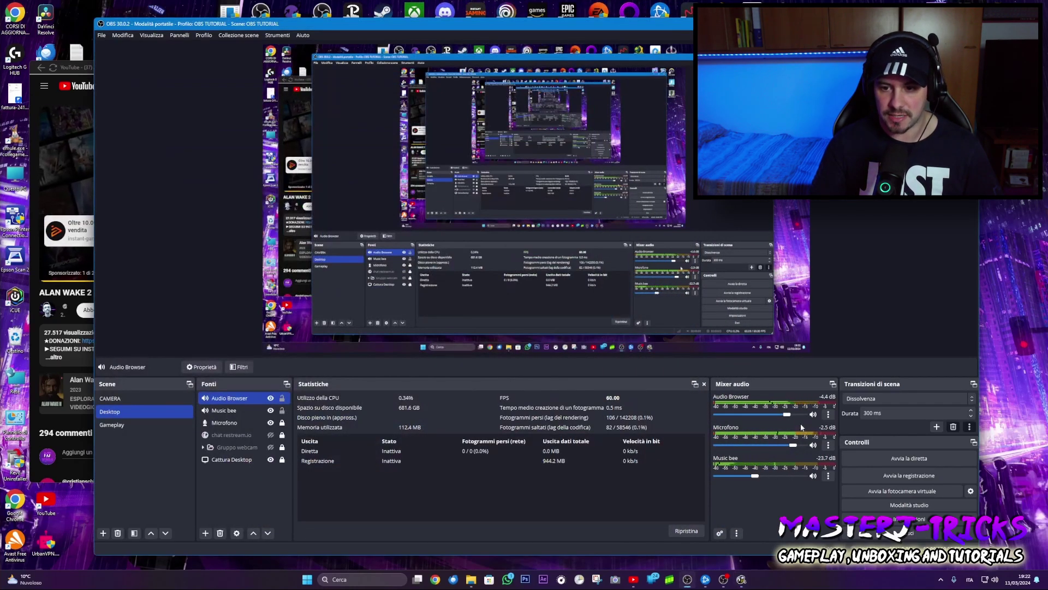
{"action": "left_click_drag", "start_coordinate": [787, 415], "coordinate": [798, 422]}
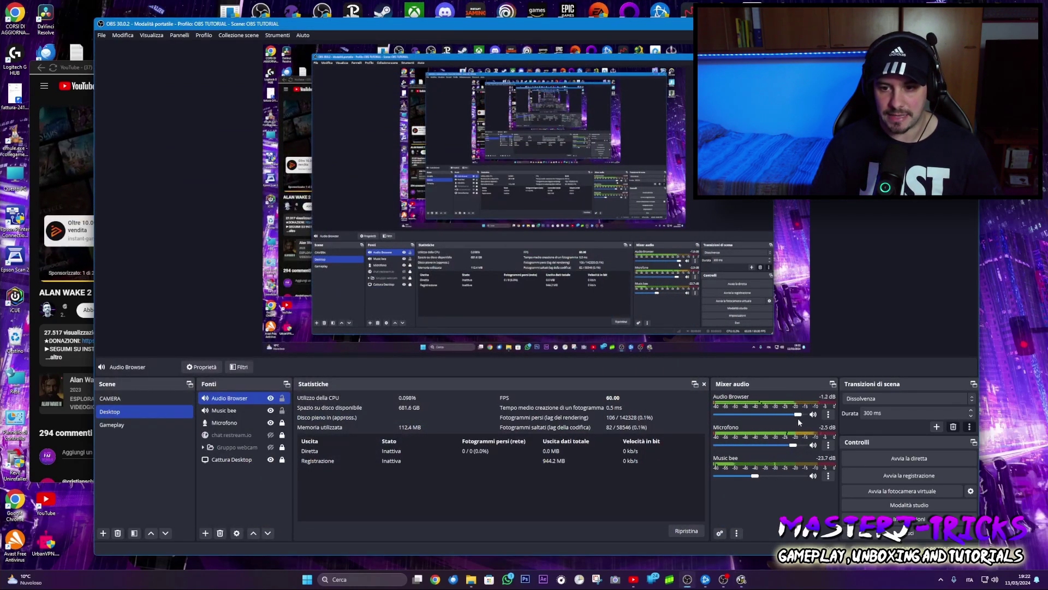
{"action": "left_click_drag", "start_coordinate": [755, 476], "coordinate": [790, 476]}
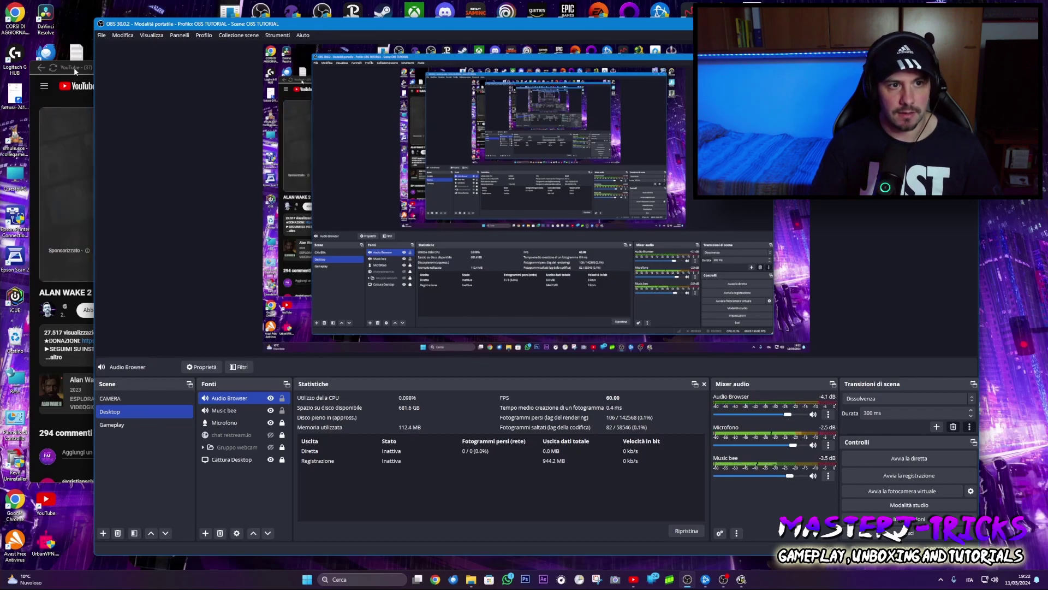
- Stop and close MusicBee, pause the YouTube video and return to OBS Studio
{"action": "key", "text": "alt+Tab"}
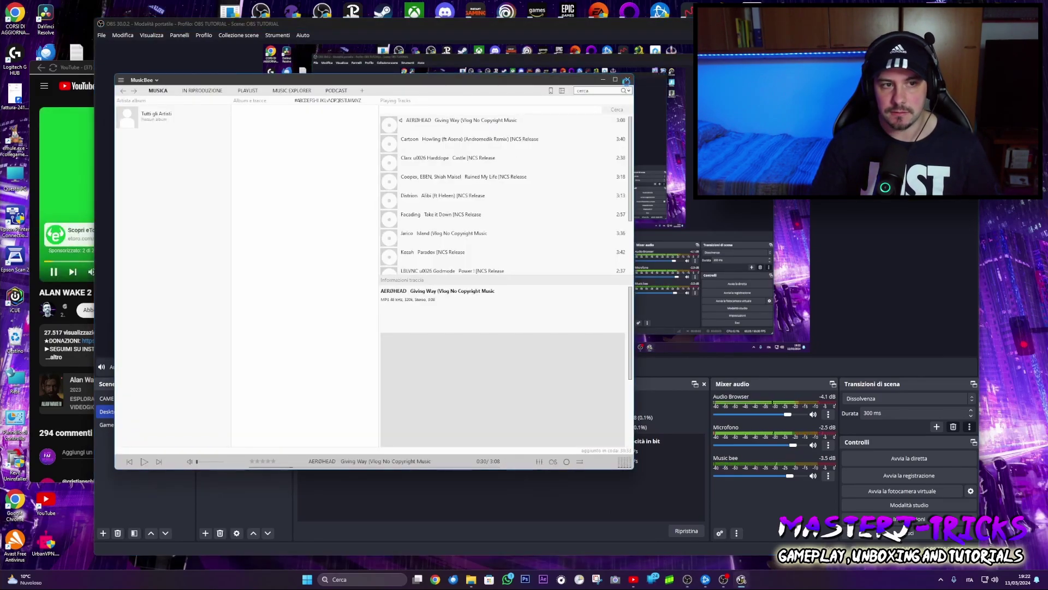
{"action": "left_click", "coordinate": [626, 80]}
{"action": "left_click", "coordinate": [66, 256]}
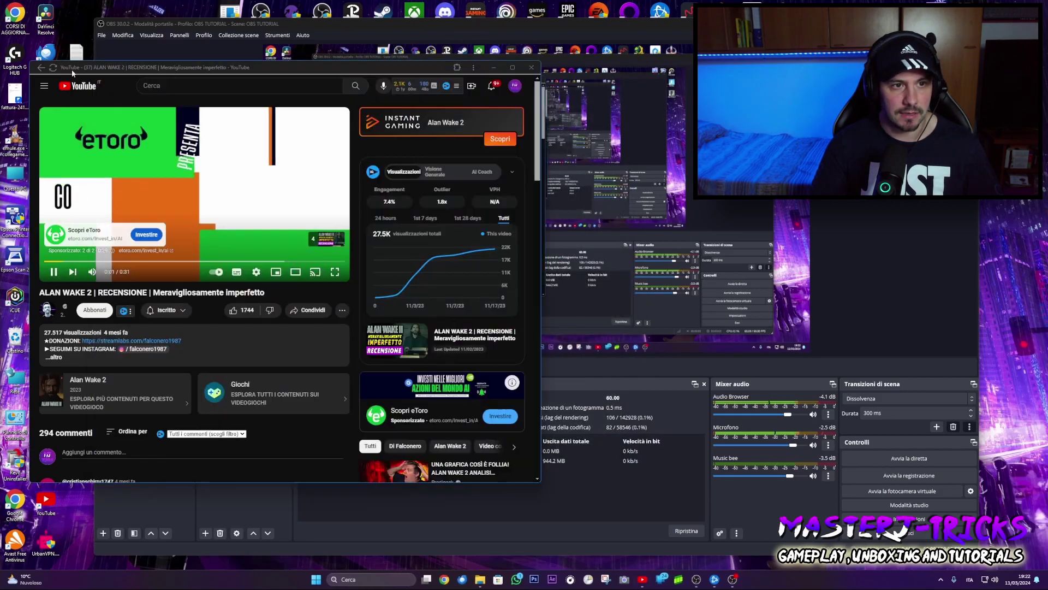
{"action": "left_click", "coordinate": [52, 272]}
{"action": "left_click", "coordinate": [621, 30]}
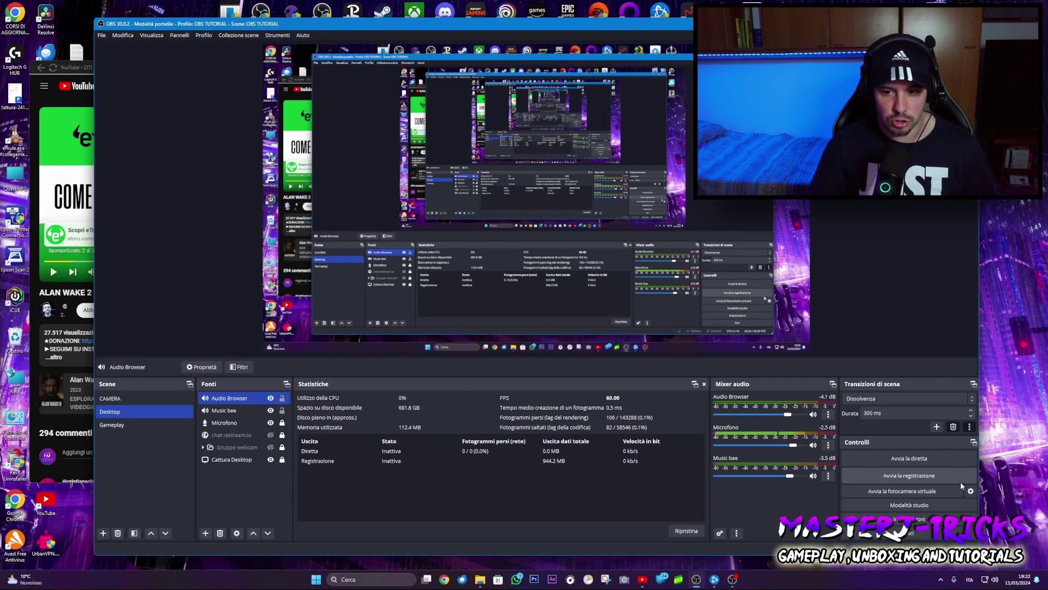
- Review the audio monitoring options for the Audio Browser source in the advanced audio properties, leaving monitoring disabled
{"action": "left_click", "coordinate": [719, 534]}
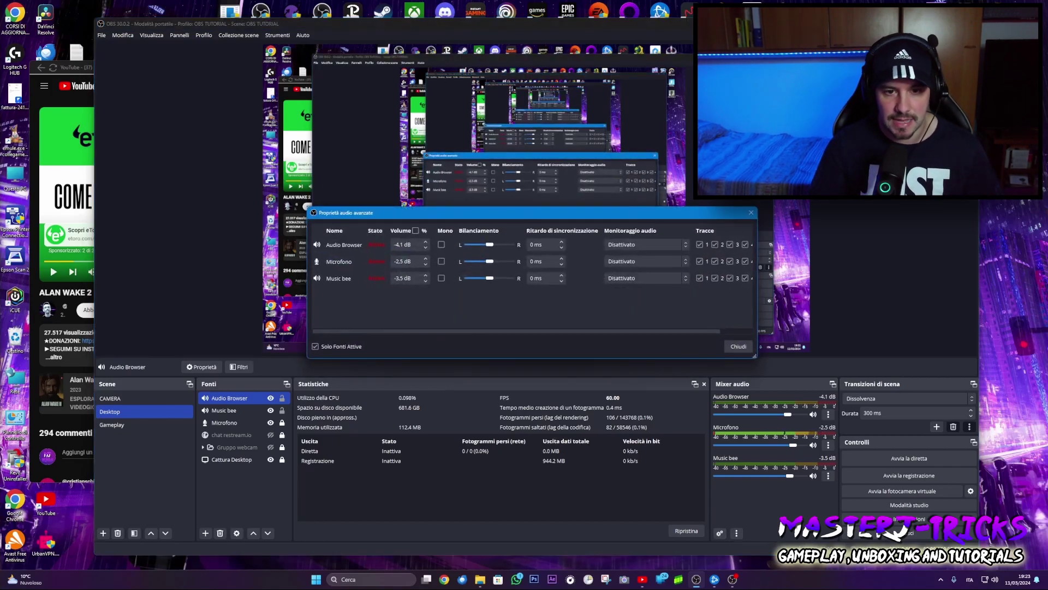
{"action": "left_click_drag", "start_coordinate": [471, 216], "coordinate": [415, 153]}
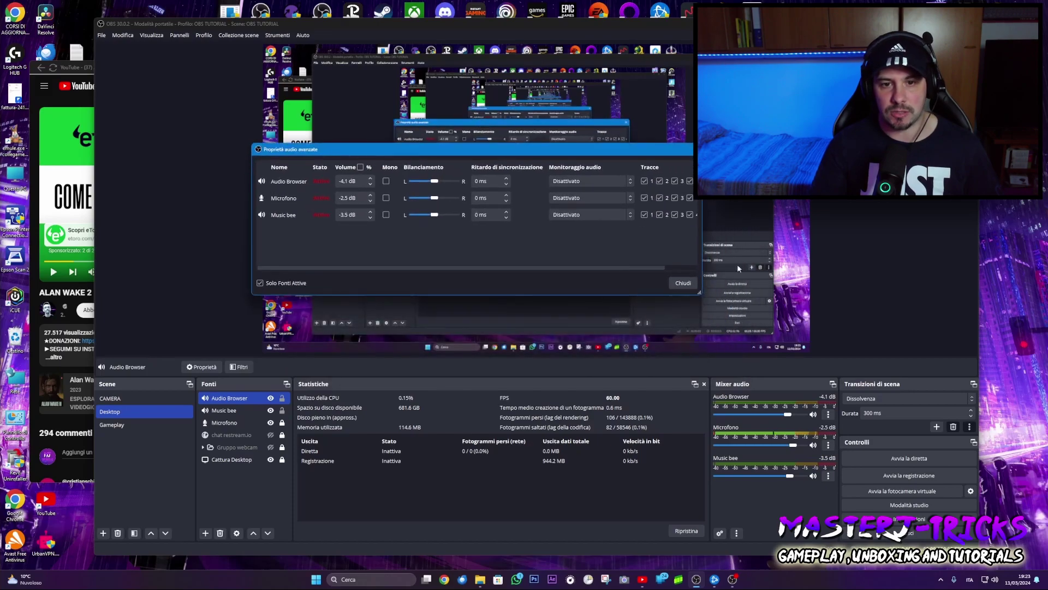
{"action": "left_click", "coordinate": [611, 182]}
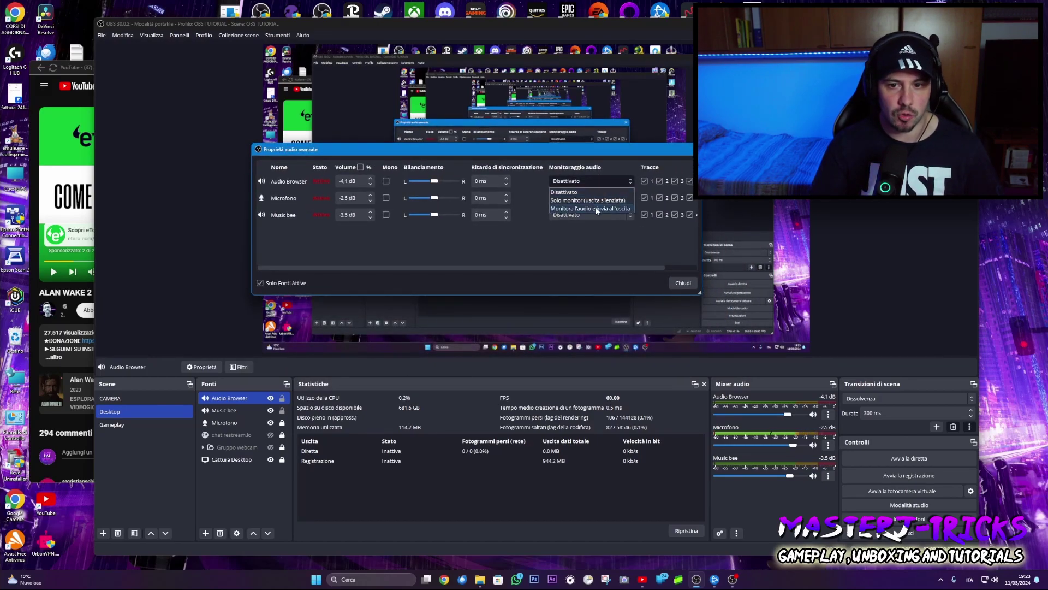
{"action": "left_click", "coordinate": [607, 179]}
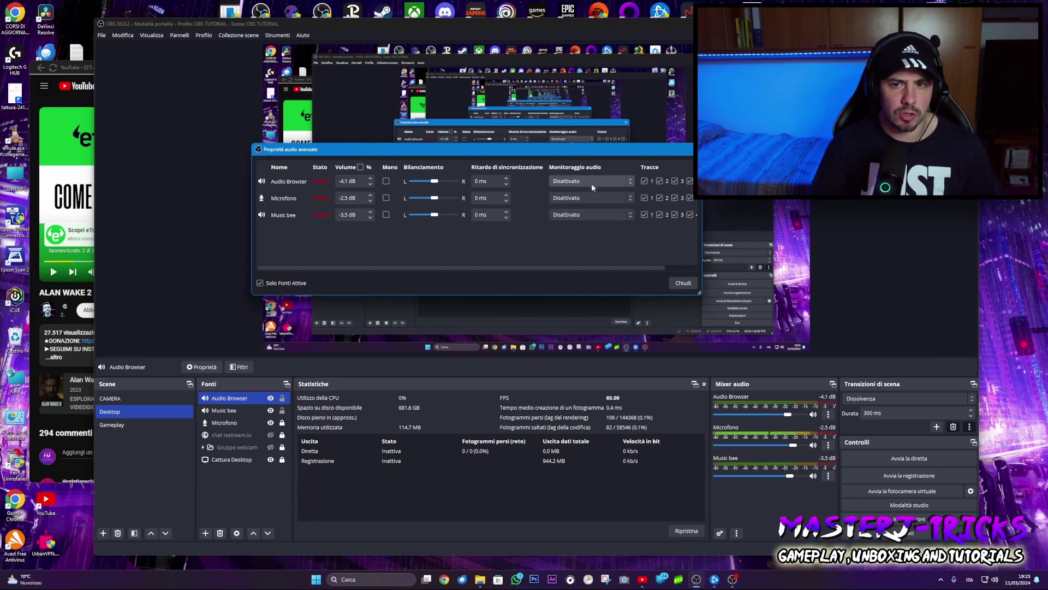
{"action": "left_click", "coordinate": [592, 185]}
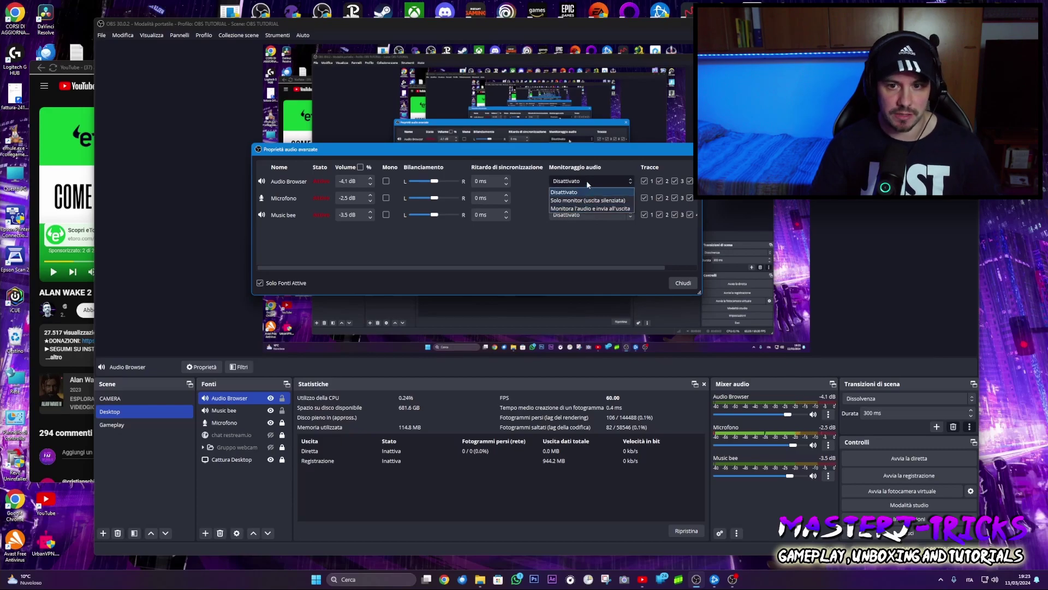
{"action": "left_click", "coordinate": [587, 180]}
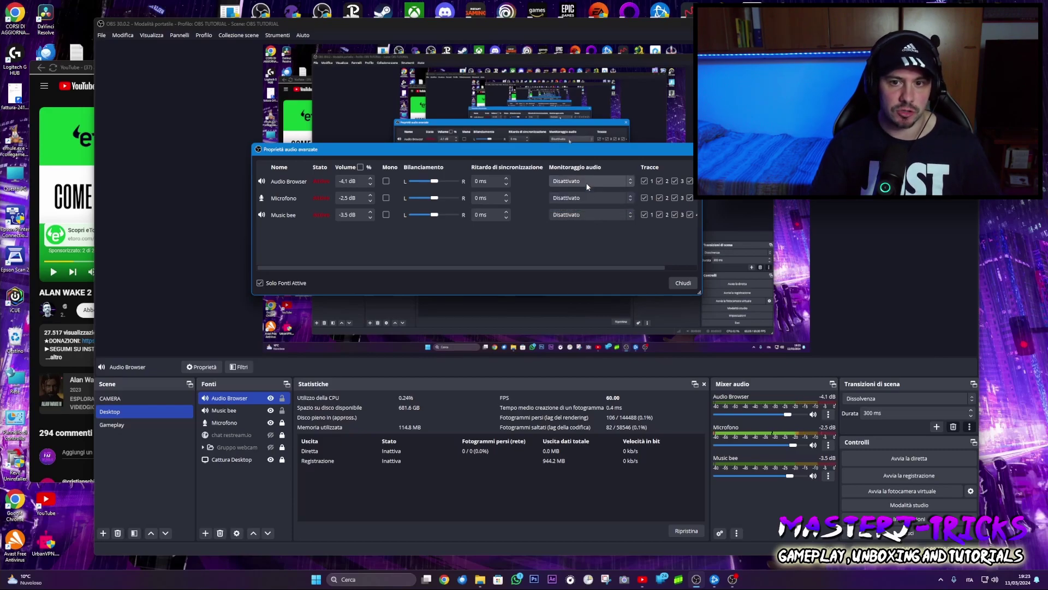
{"action": "left_click", "coordinate": [583, 215]}
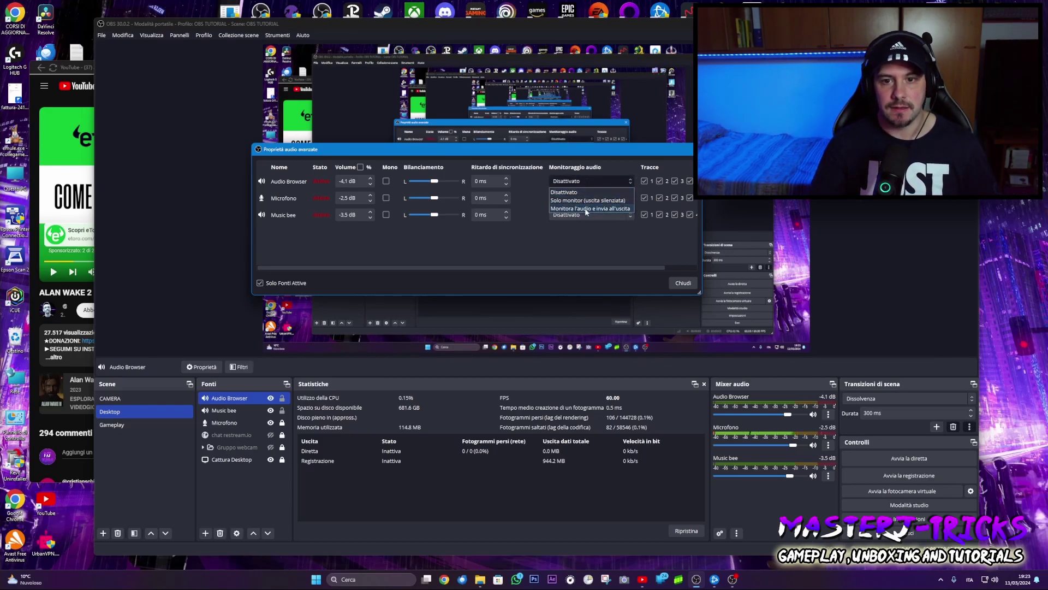
{"action": "left_click", "coordinate": [579, 191]}
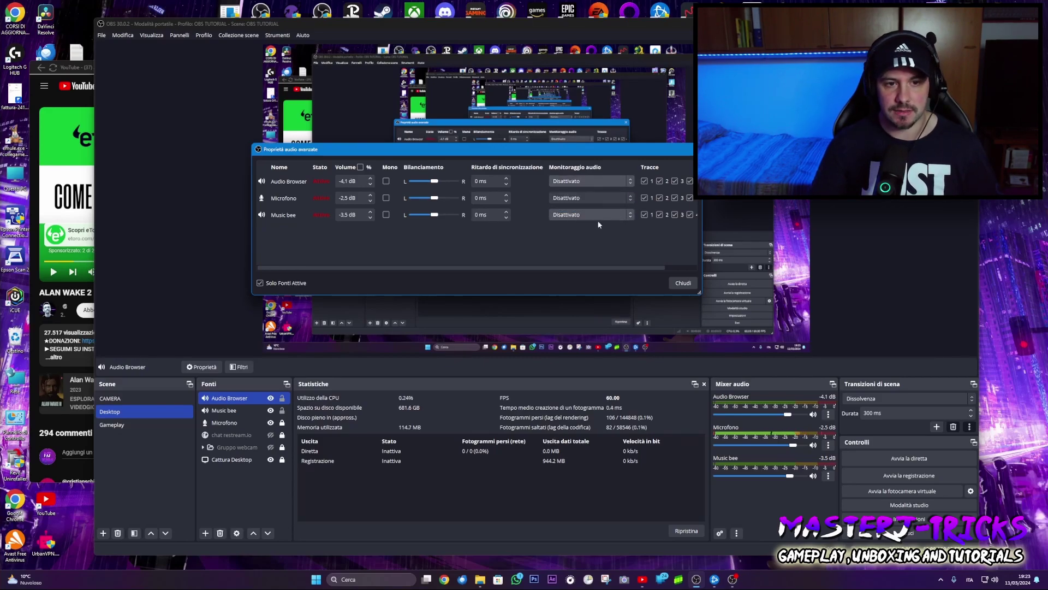
{"action": "left_click", "coordinate": [683, 283]}
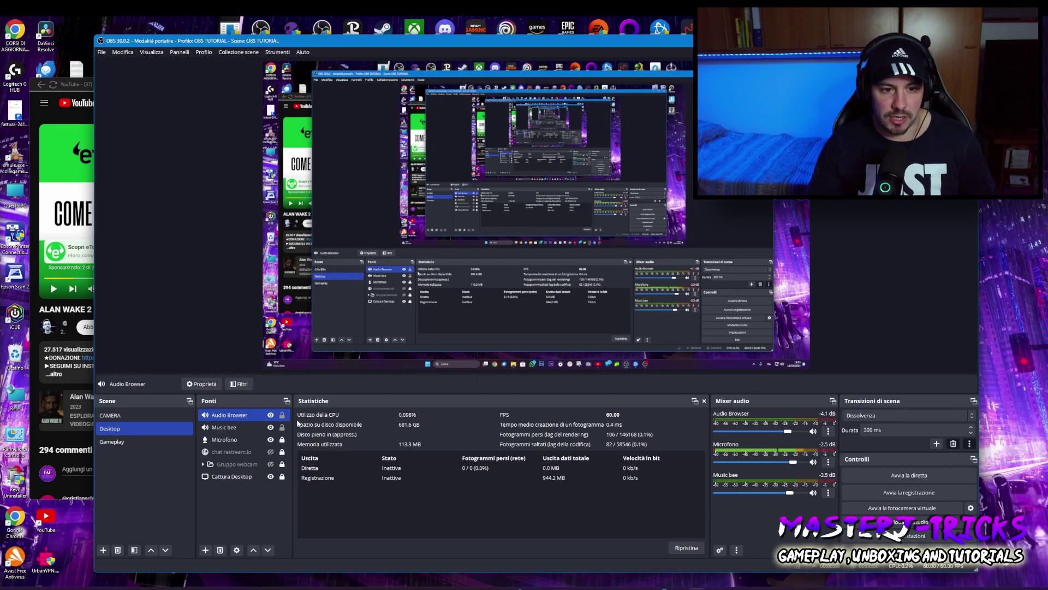
- Compare the sources of the Gameplay and Desktop scenes, finishing on the Gameplay scene
{"action": "left_click", "coordinate": [136, 440]}
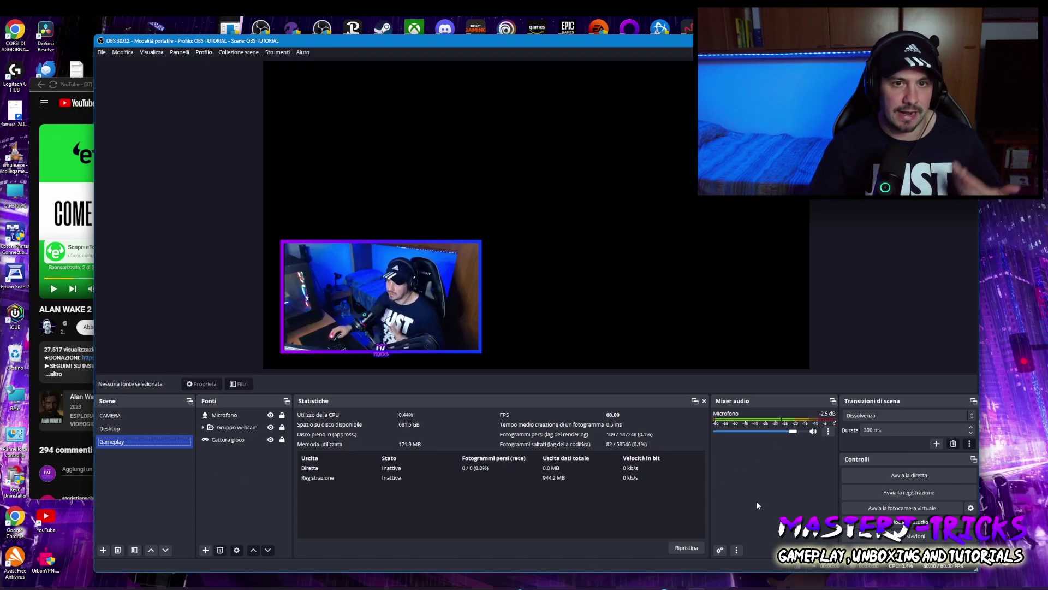
{"action": "left_click", "coordinate": [164, 429]}
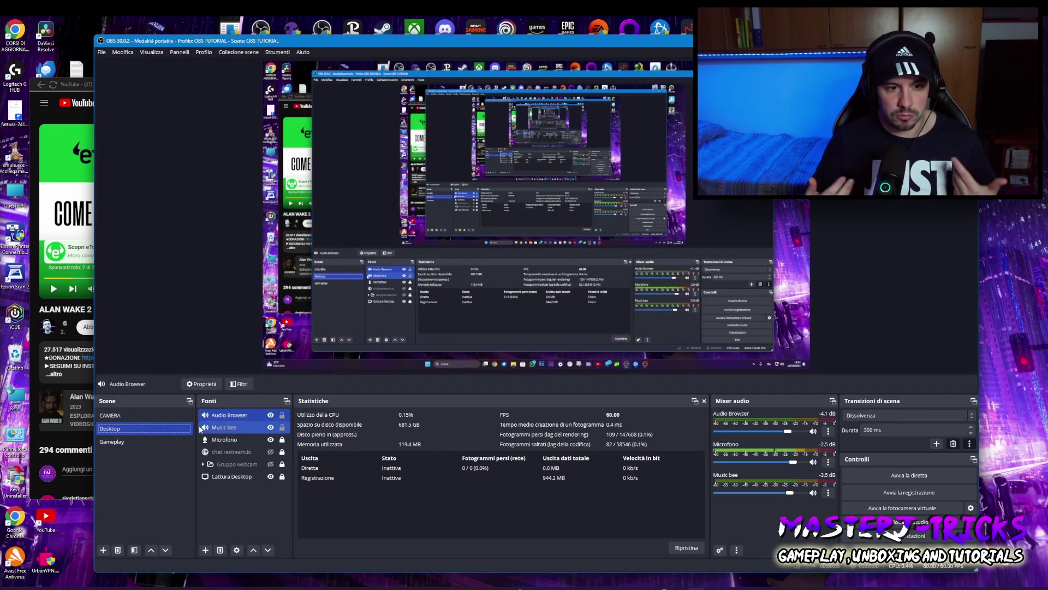
{"action": "left_click", "coordinate": [124, 446]}
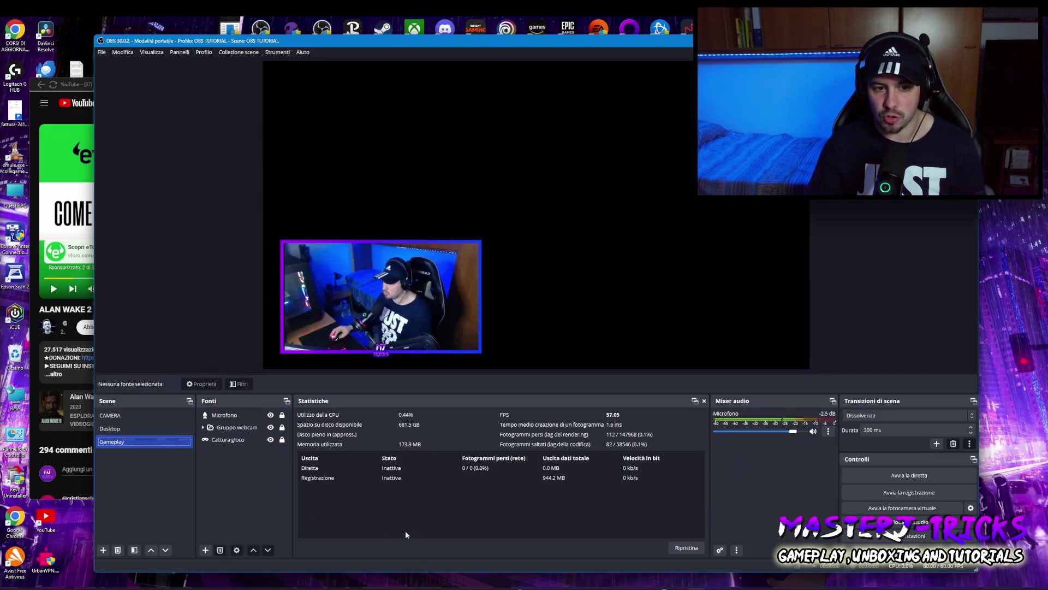
- Review the capture mode and options of the Cattura gioco source and confirm its properties
{"action": "left_click", "coordinate": [236, 442]}
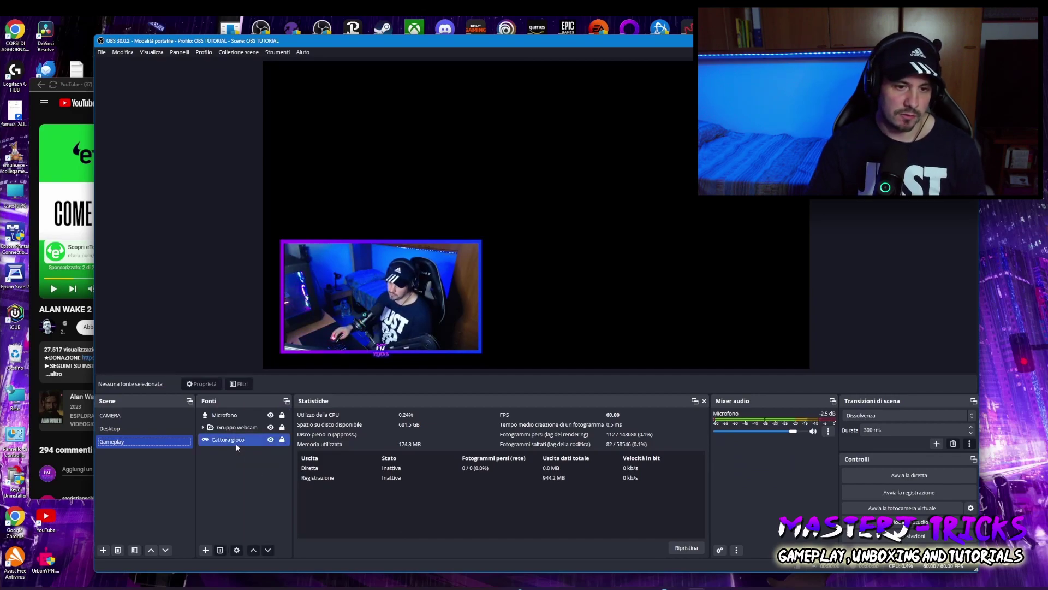
{"action": "double_click", "coordinate": [234, 443]}
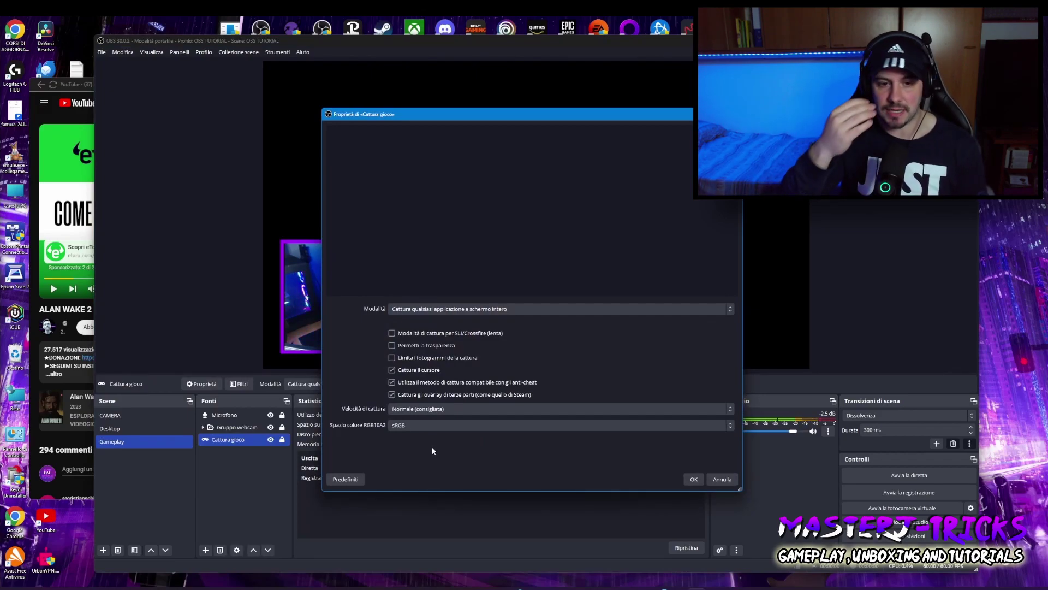
{"action": "left_click", "coordinate": [693, 479]}
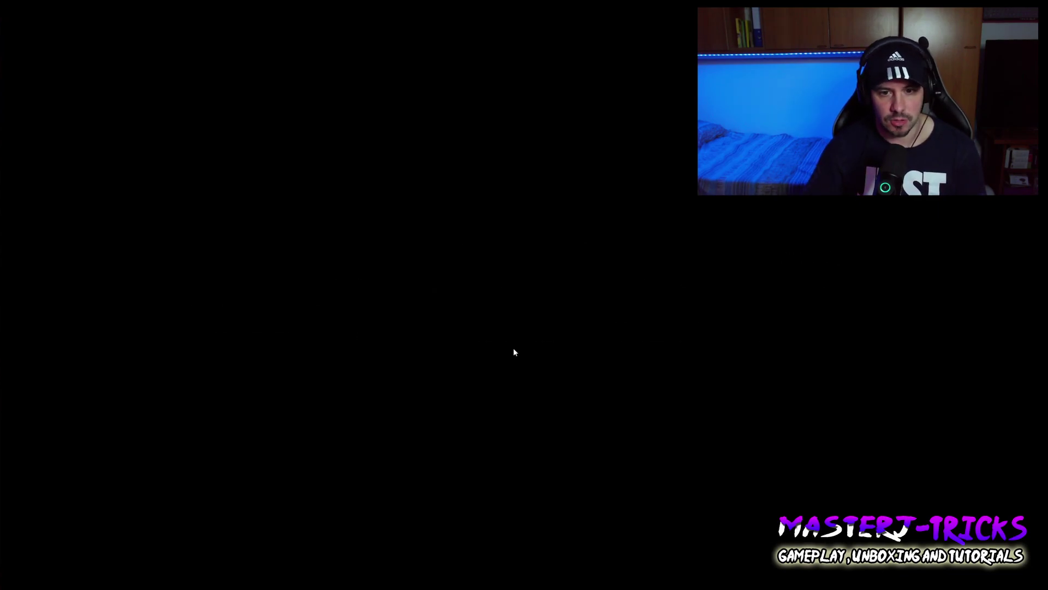
- Continue through the game's startup notices to its main menu and return to OBS Studio
{"action": "key", "text": "Return"}
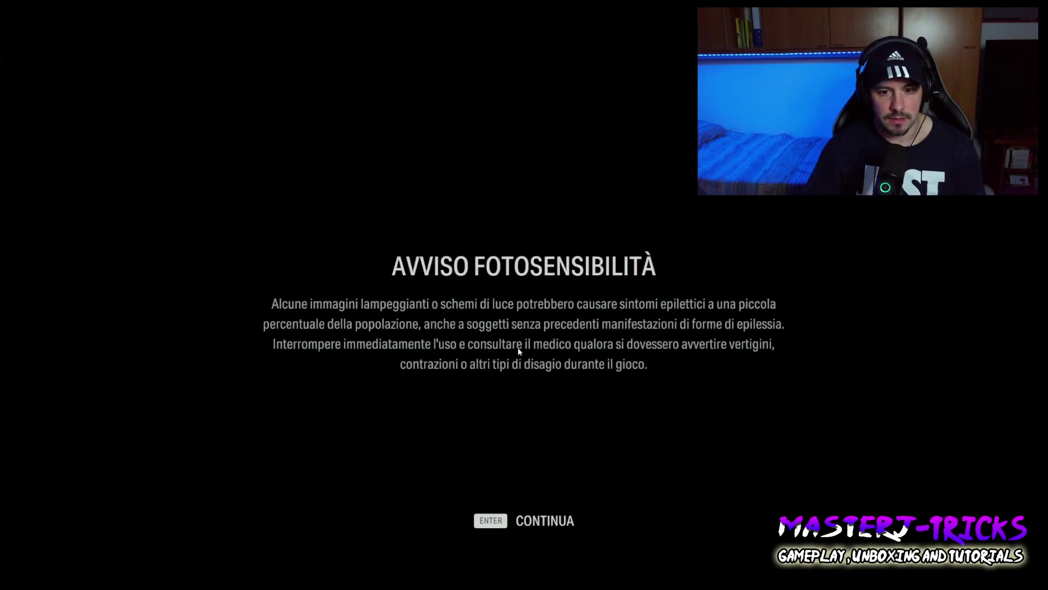
{"action": "key", "text": "Return"}
{"action": "key", "text": "Return"}
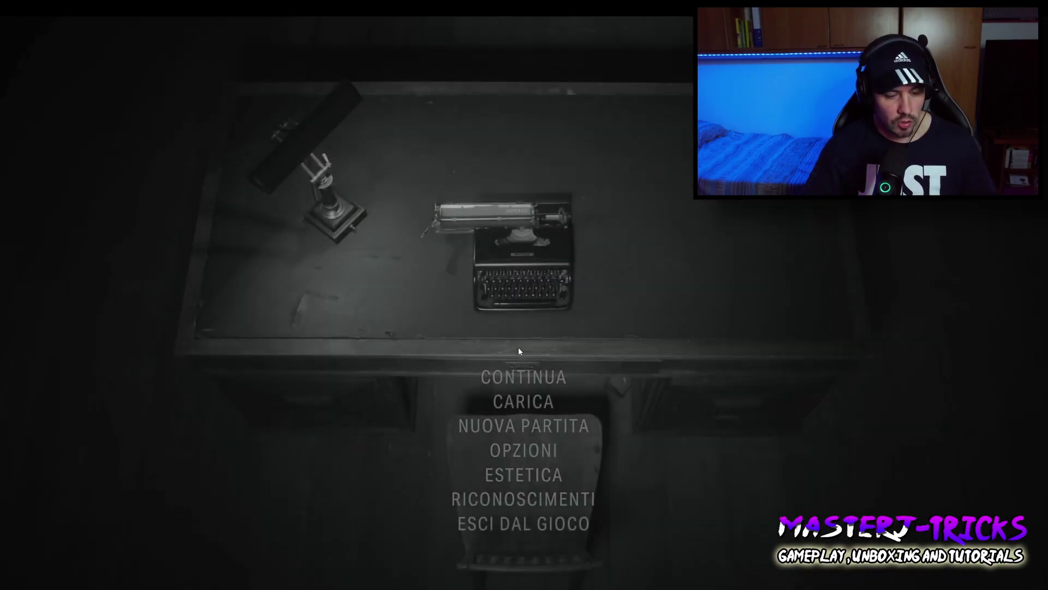
{"action": "key", "text": "Return"}
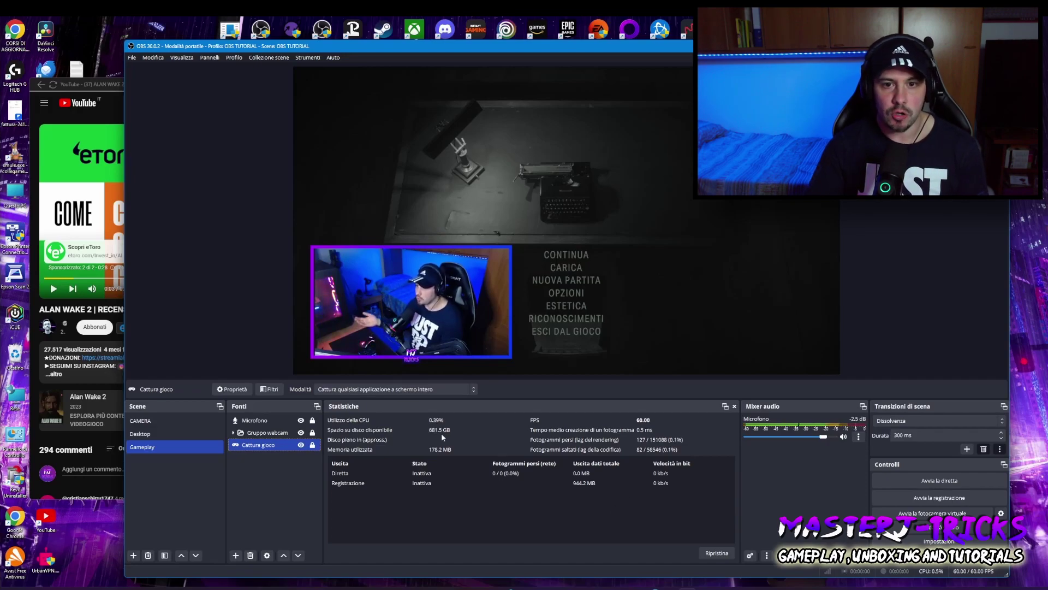
- Look over the source types available for the Gameplay scene and check the global audio devices in the audio settings
{"action": "left_click", "coordinate": [235, 555]}
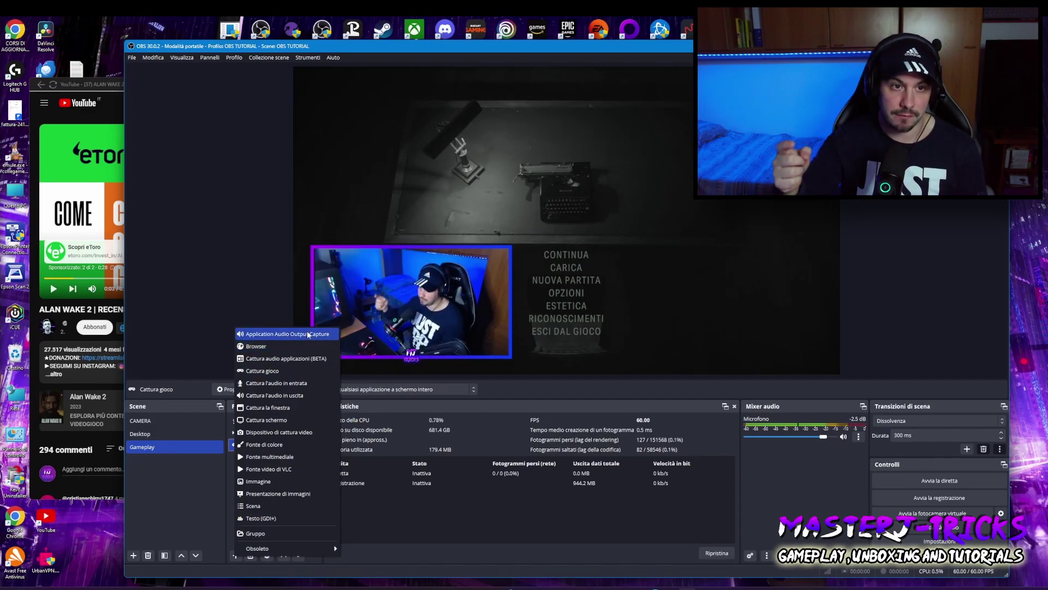
{"action": "key", "text": "Escape"}
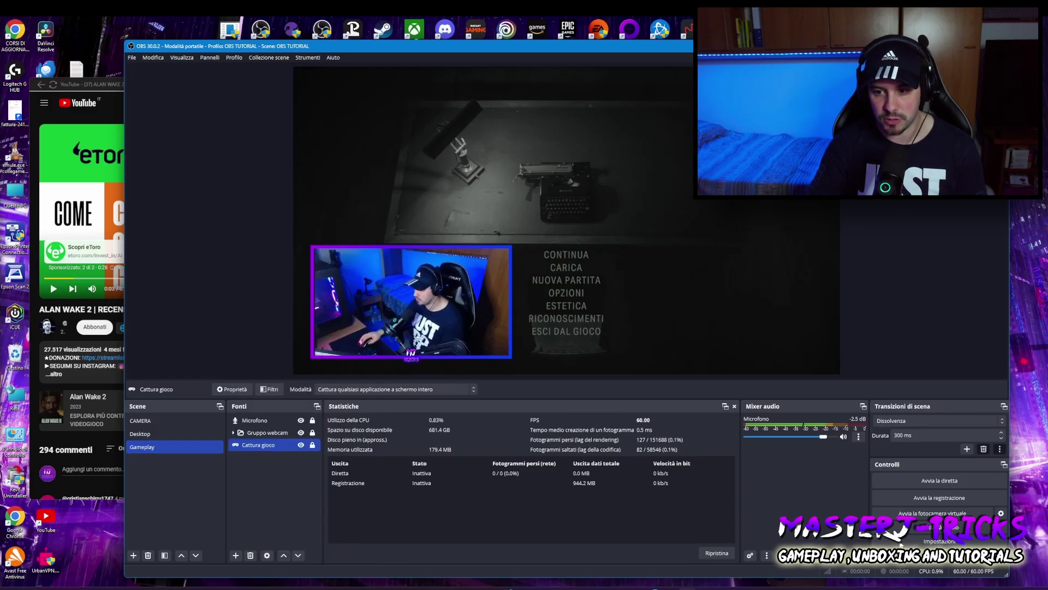
{"action": "left_click", "coordinate": [901, 542]}
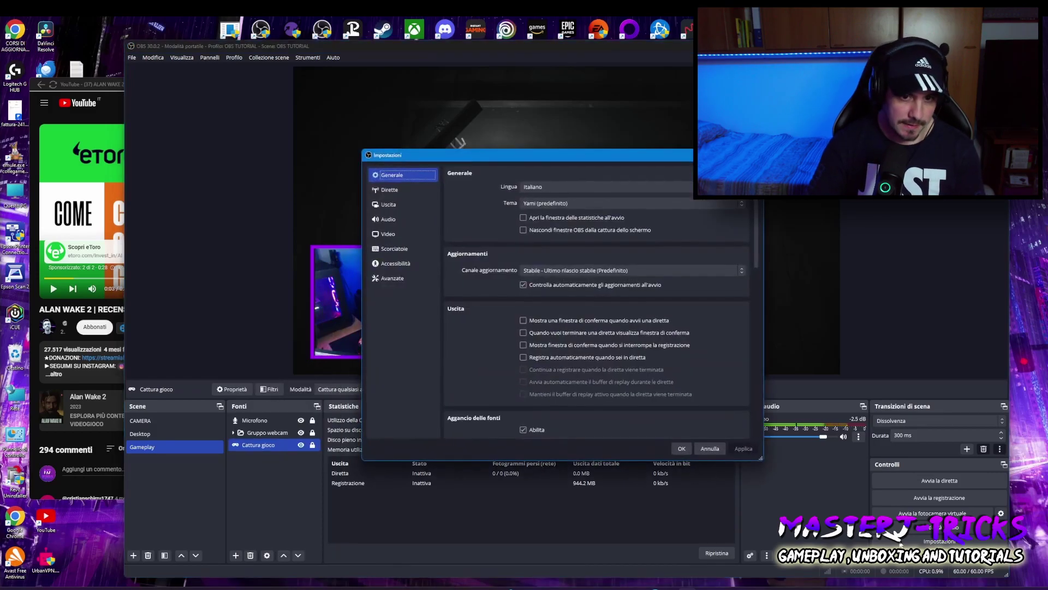
{"action": "left_click", "coordinate": [398, 218]}
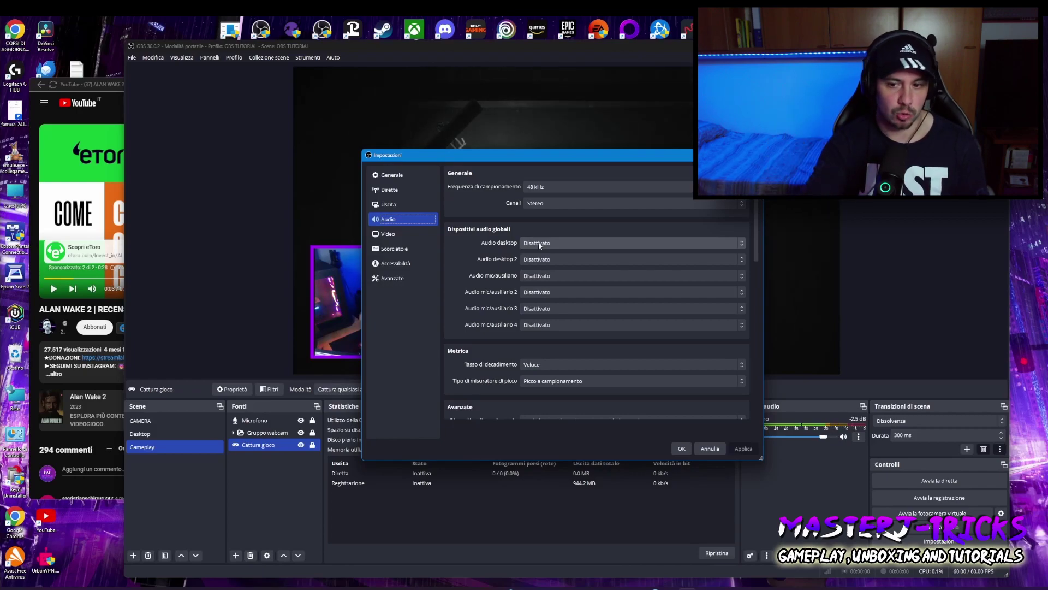
{"action": "left_click", "coordinate": [682, 449]}
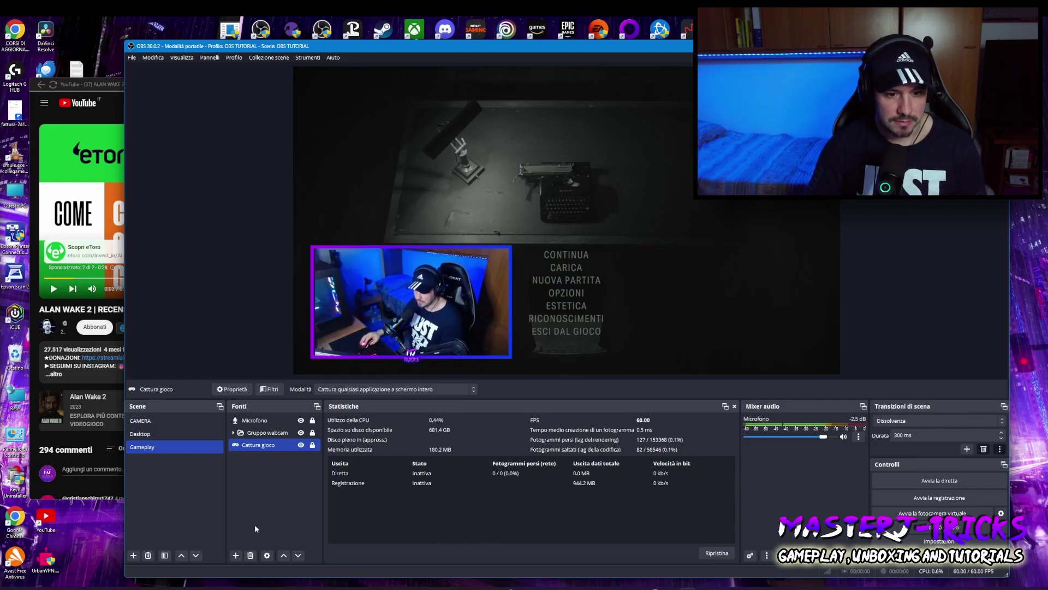
- Add a new Application Audio Output Capture source named Audio Gioco to the Gameplay scene
{"action": "left_click", "coordinate": [236, 555]}
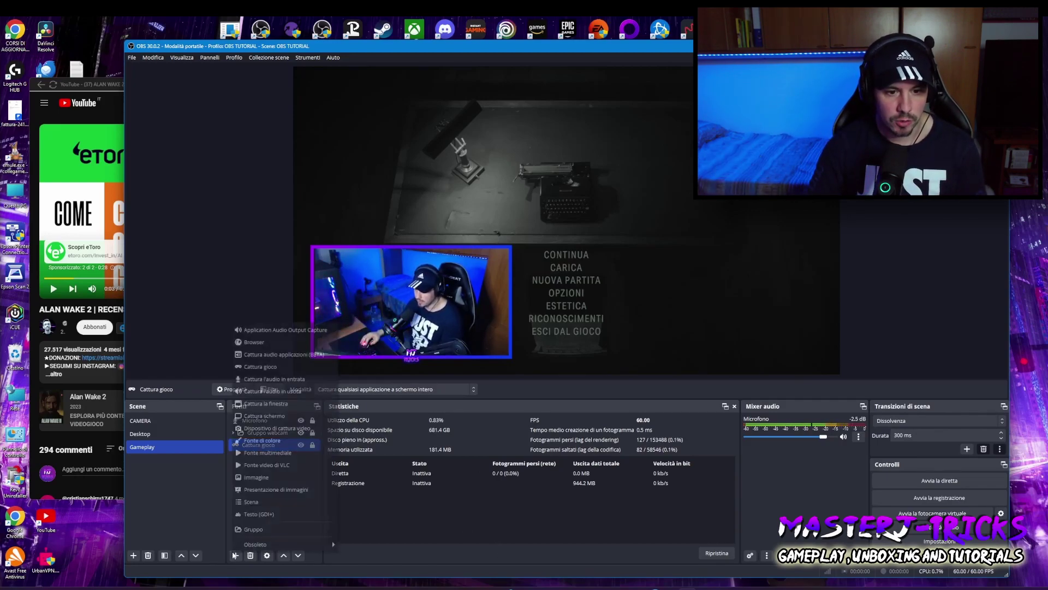
{"action": "left_click", "coordinate": [256, 331]}
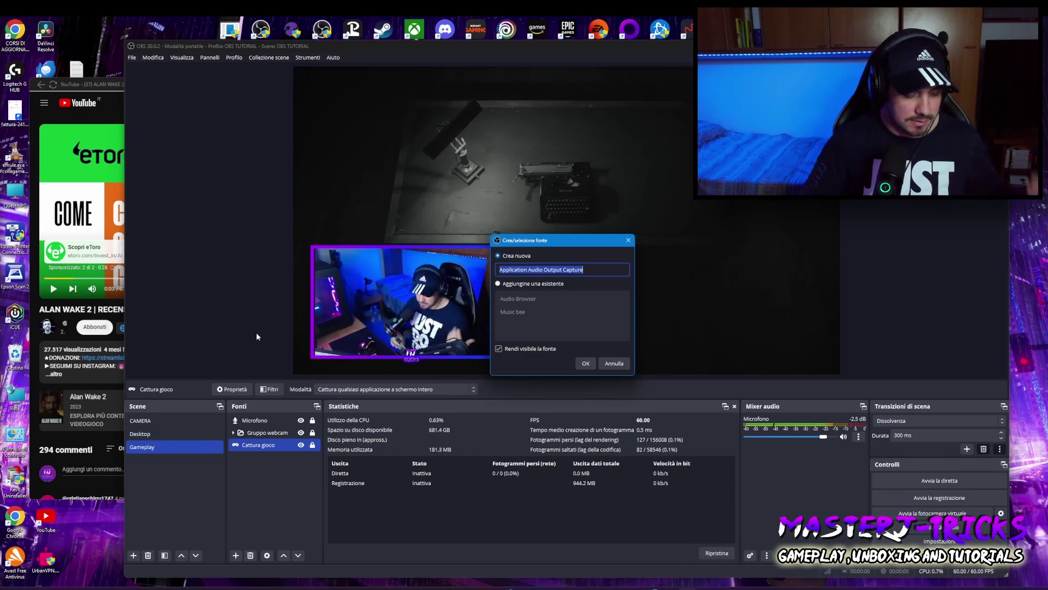
{"action": "type", "text": "Audio"}
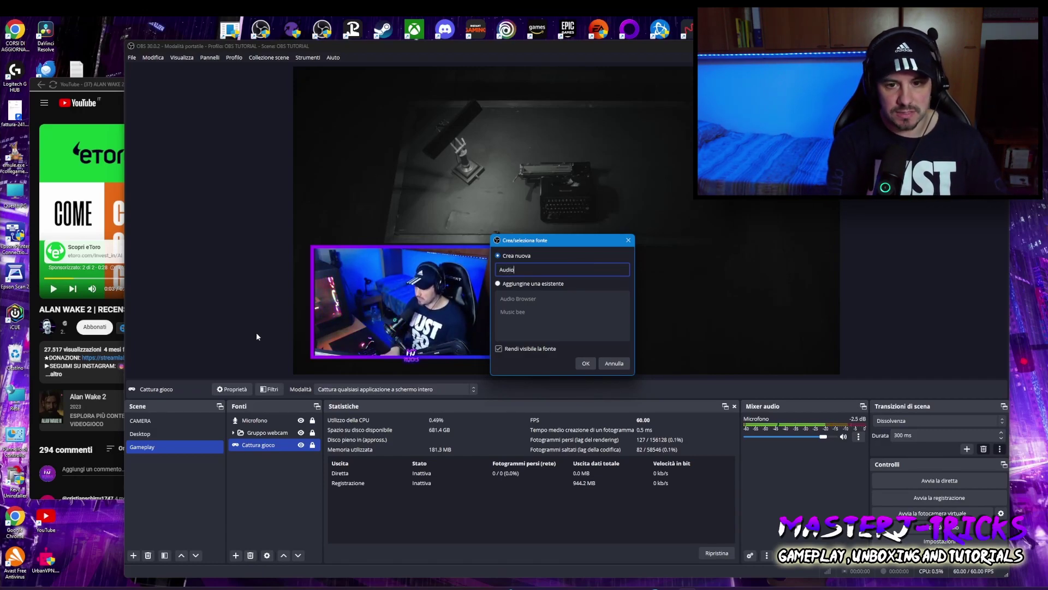
{"action": "type", "text": " Gioco"}
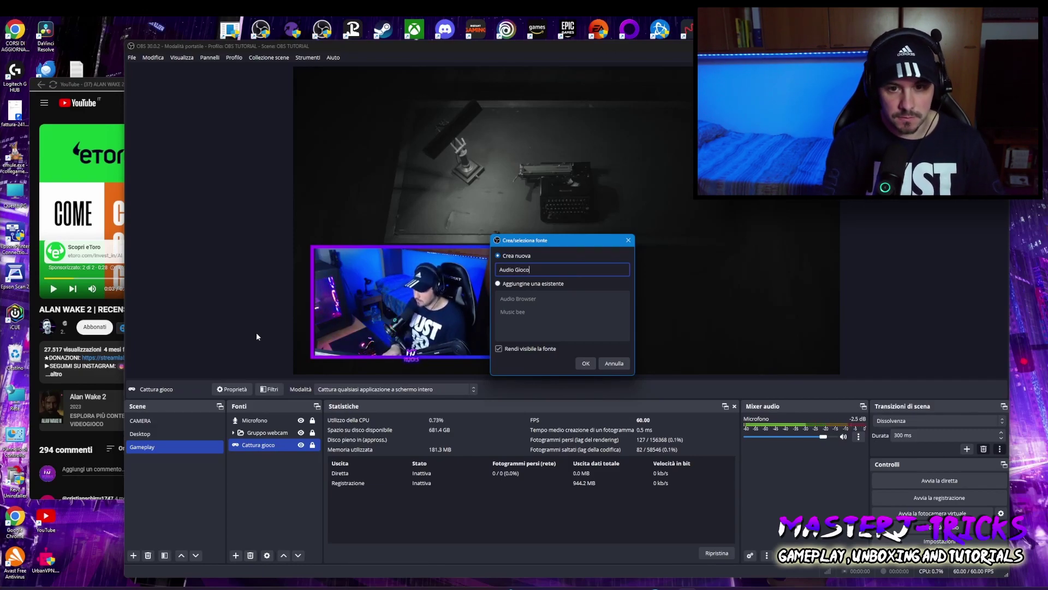
{"action": "left_click", "coordinate": [586, 363]}
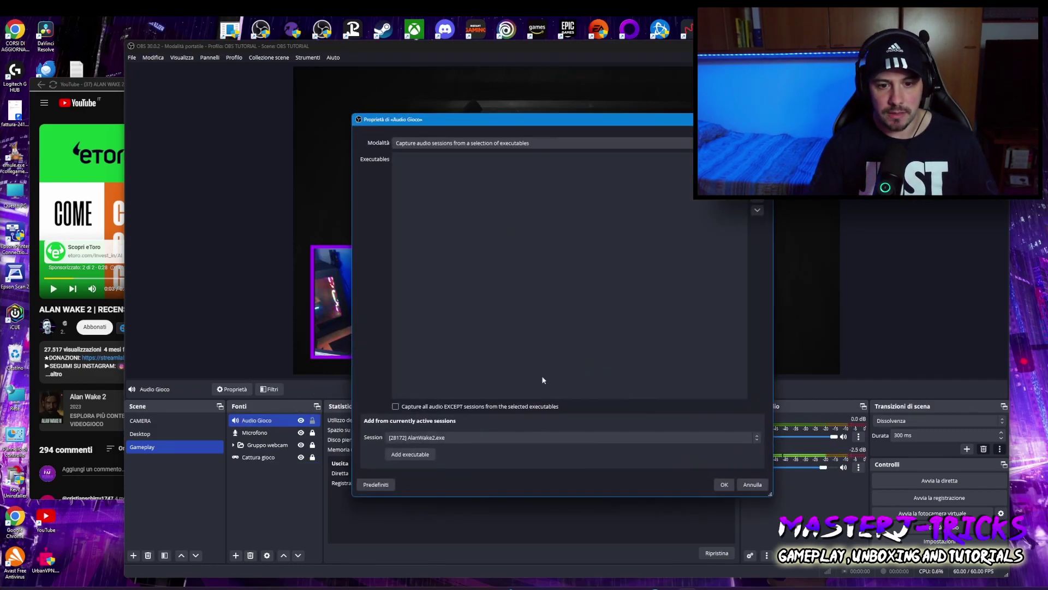
- Add AlanWake2.exe to the executables captured by Audio Gioco and lower the source's mixer volume to about -5.1 dB
{"action": "left_click_drag", "start_coordinate": [514, 122], "coordinate": [604, 127]}
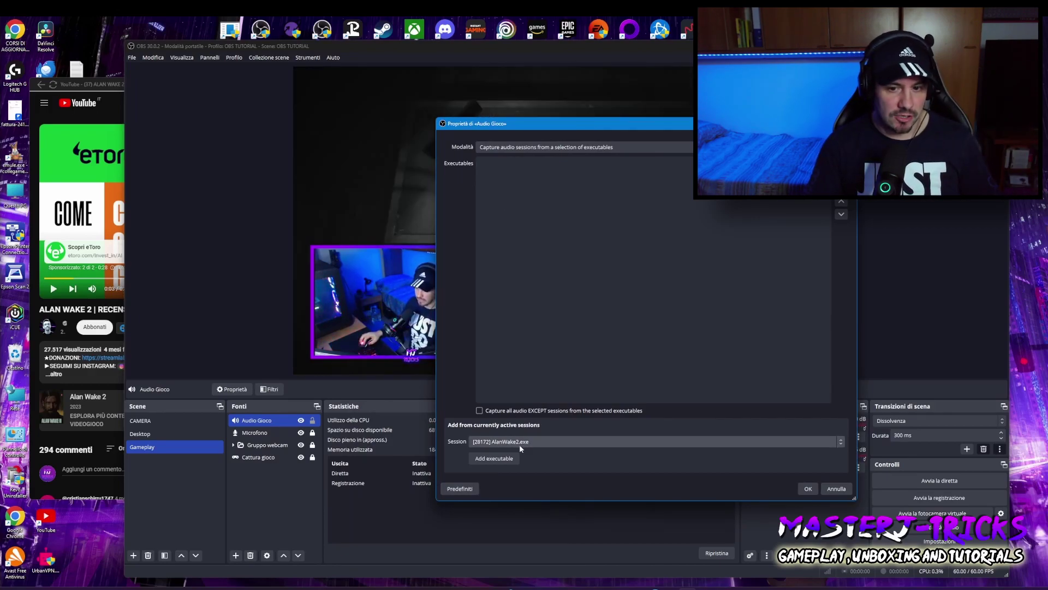
{"action": "left_click", "coordinate": [494, 459]}
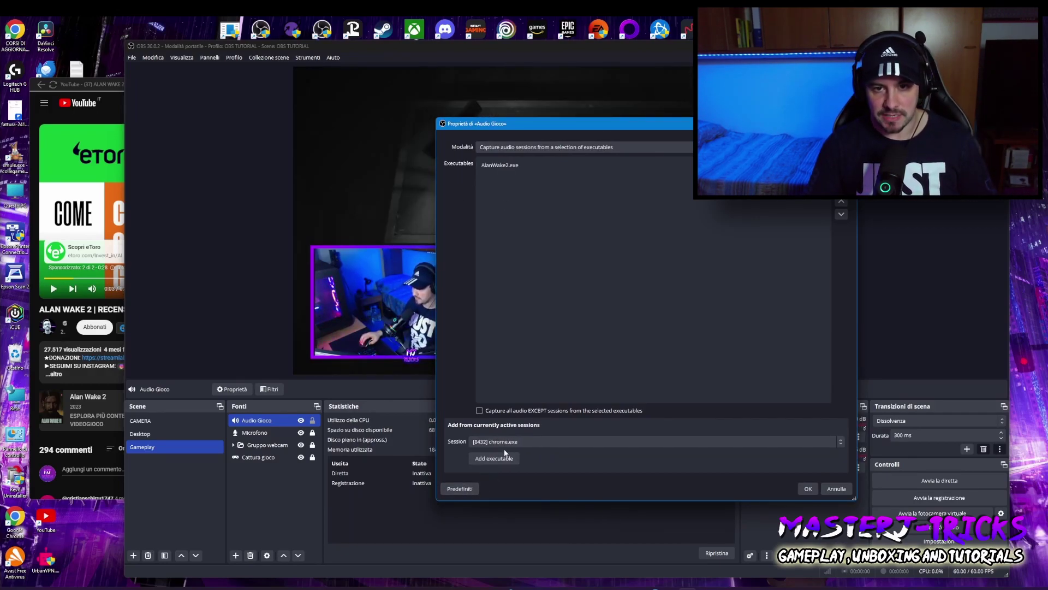
{"action": "left_click_drag", "start_coordinate": [710, 123], "coordinate": [522, 79]}
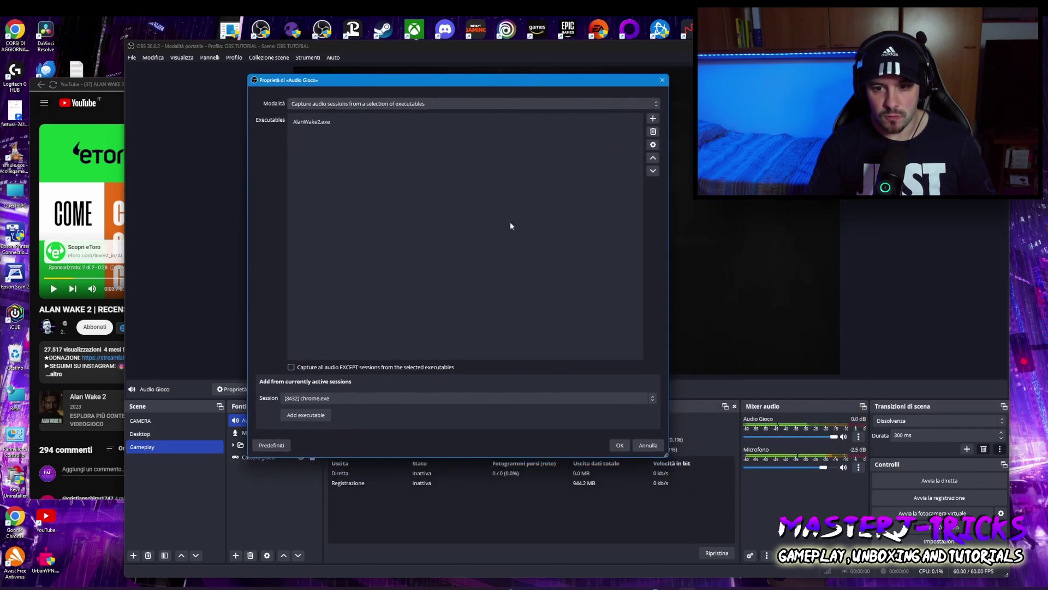
{"action": "left_click", "coordinate": [619, 445]}
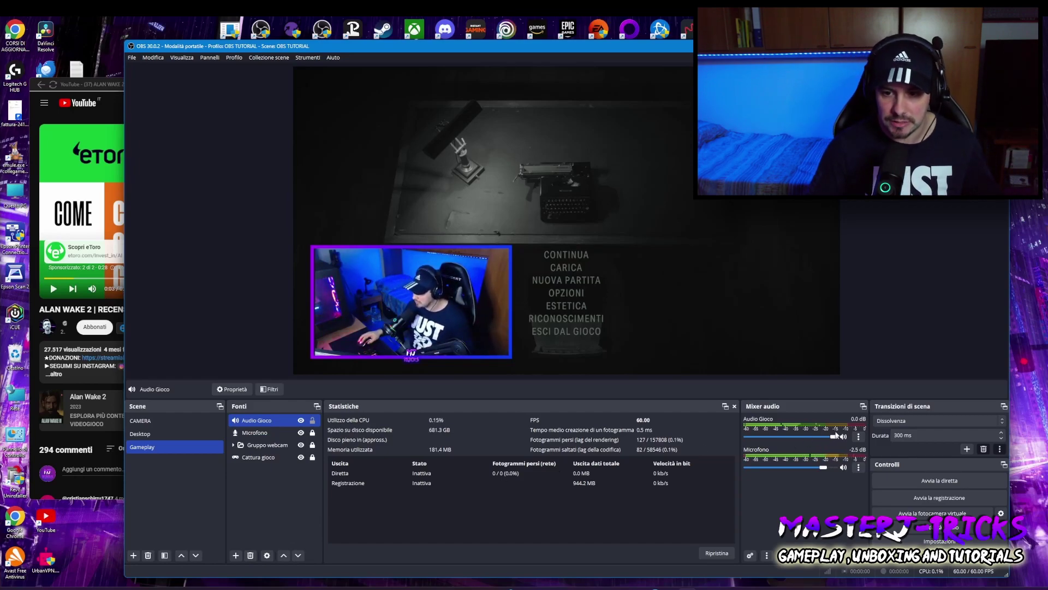
{"action": "left_click_drag", "start_coordinate": [835, 436], "coordinate": [814, 436]}
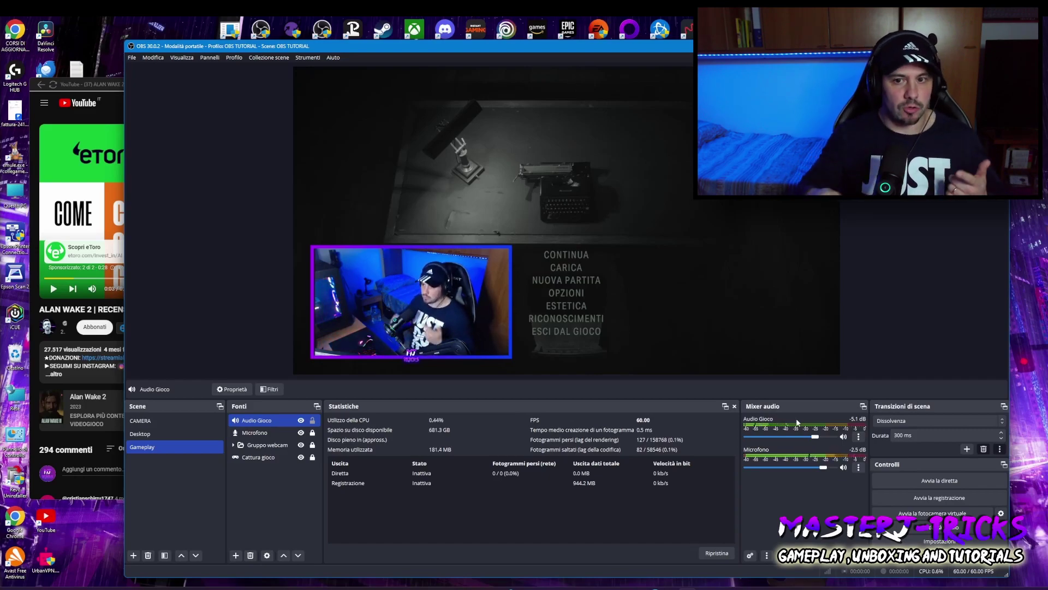
- View the Desktop scene, return to Gameplay, launch Overwatch 2 from Battle.net and switch back to OBS Studio
{"action": "key", "text": "Up"}
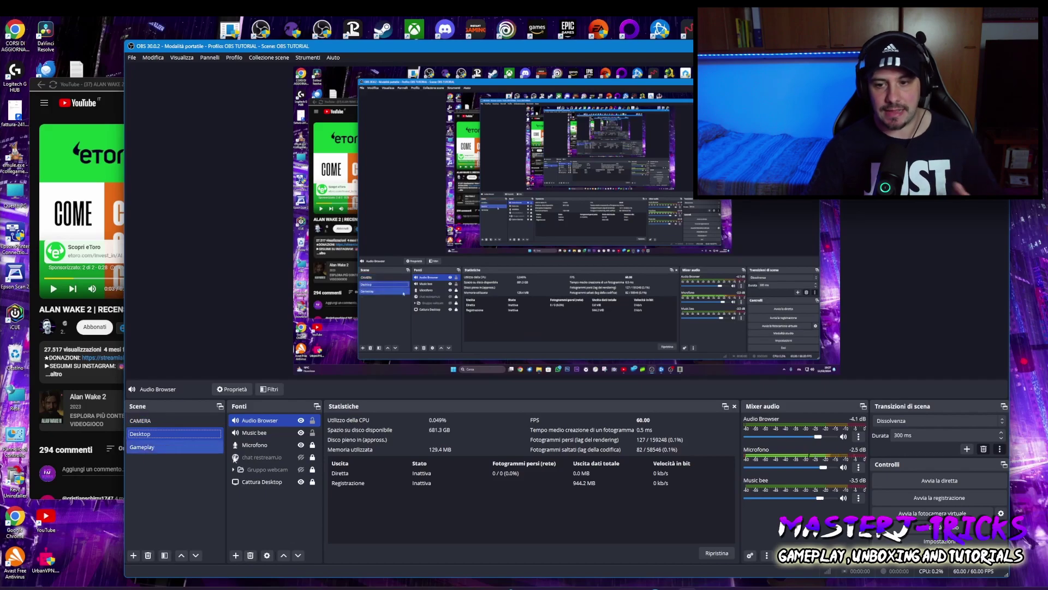
{"action": "left_click", "coordinate": [156, 448]}
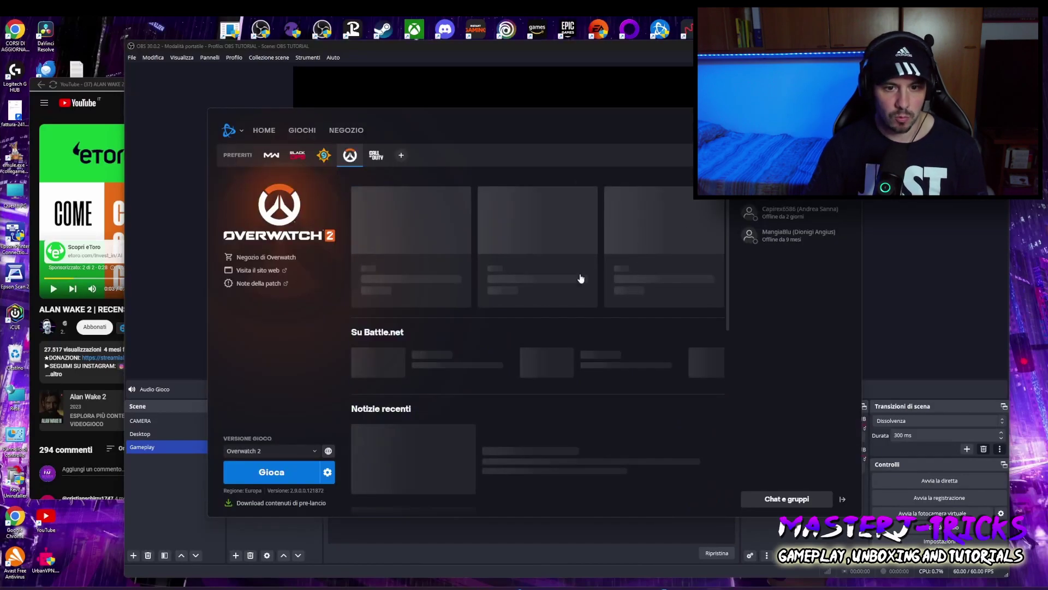
{"action": "left_click", "coordinate": [275, 471]}
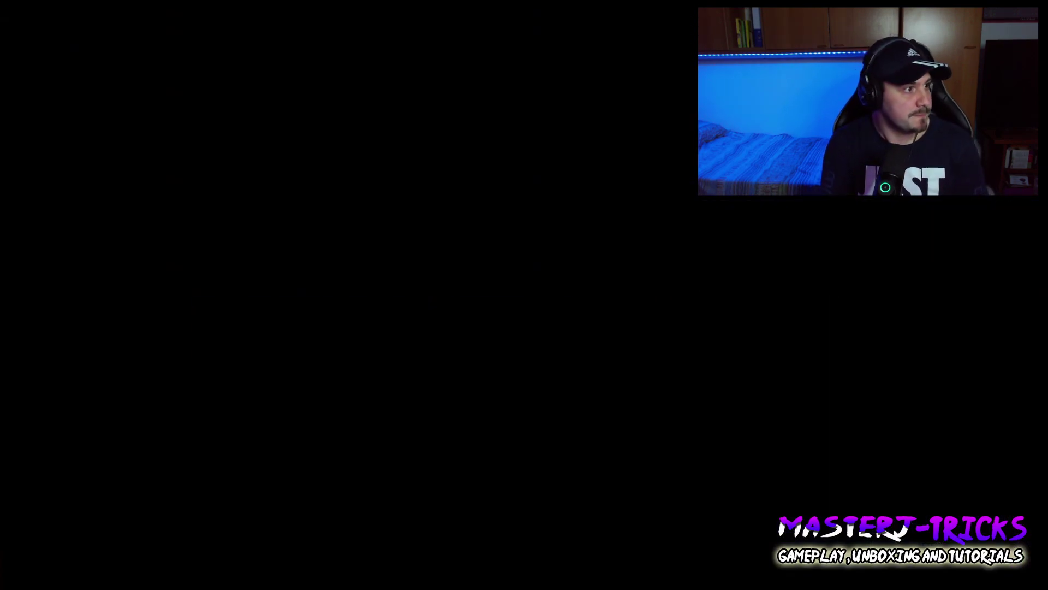
{"action": "key", "text": "alt+Tab"}
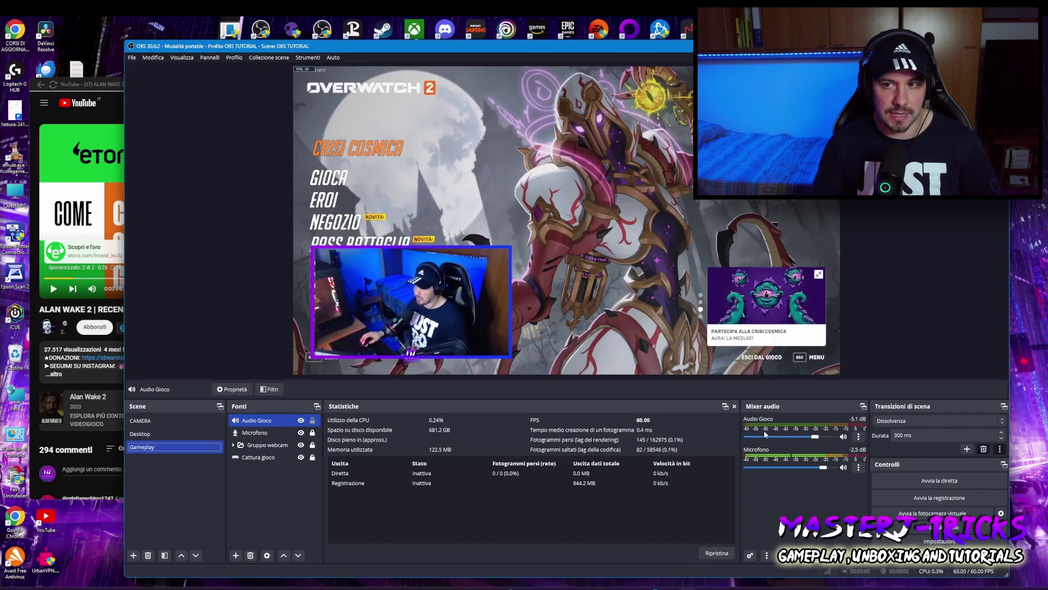
- Add Overwatch.exe to the executables captured by the Audio Gioco source and slightly raise its mixer volume
{"action": "left_click", "coordinate": [269, 419]}
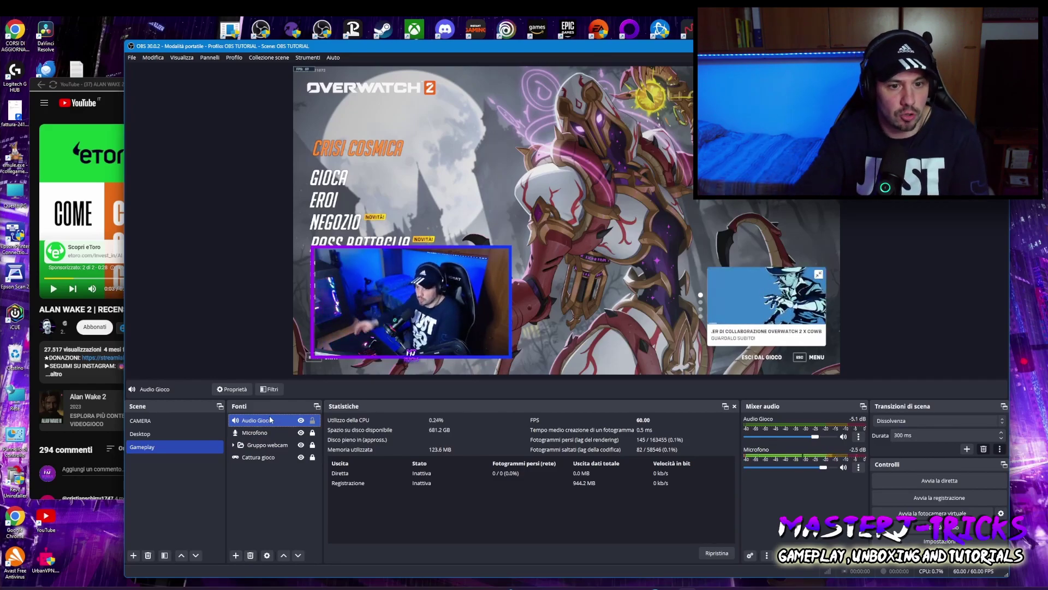
{"action": "right_click", "coordinate": [260, 421]}
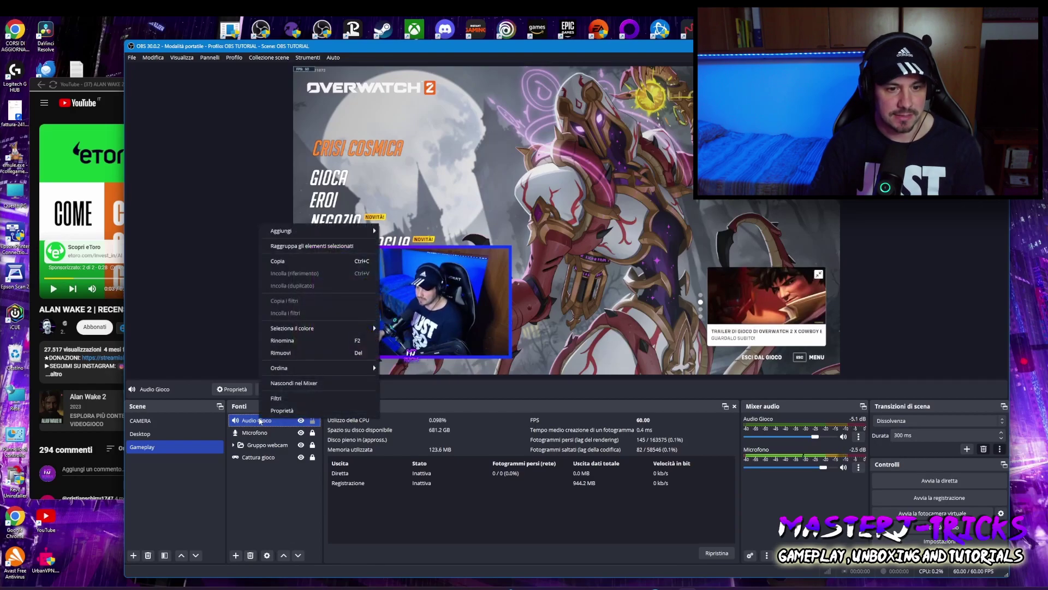
{"action": "left_click", "coordinate": [267, 411]}
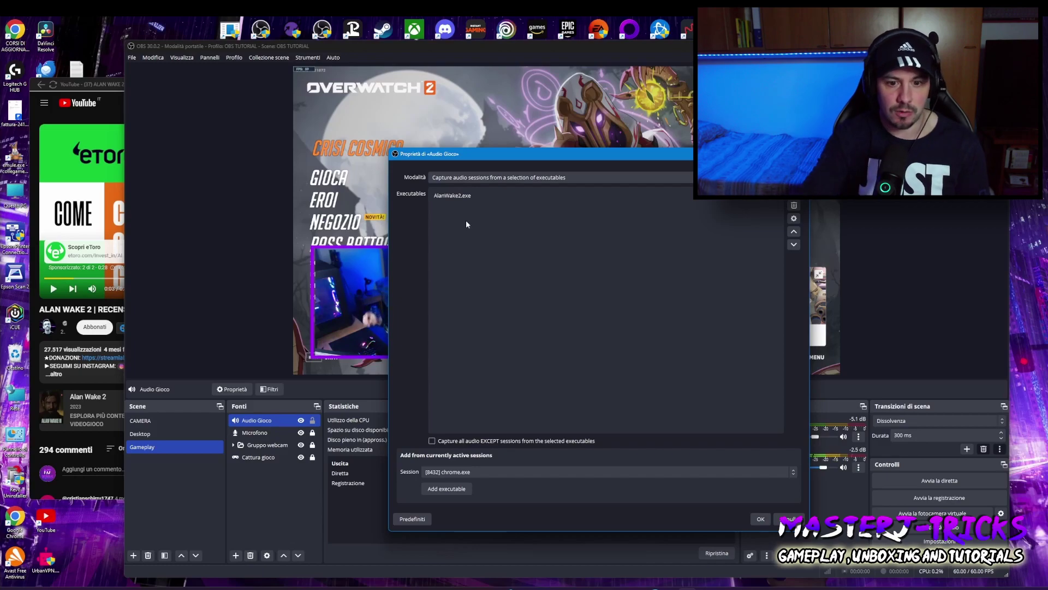
{"action": "left_click", "coordinate": [528, 475]}
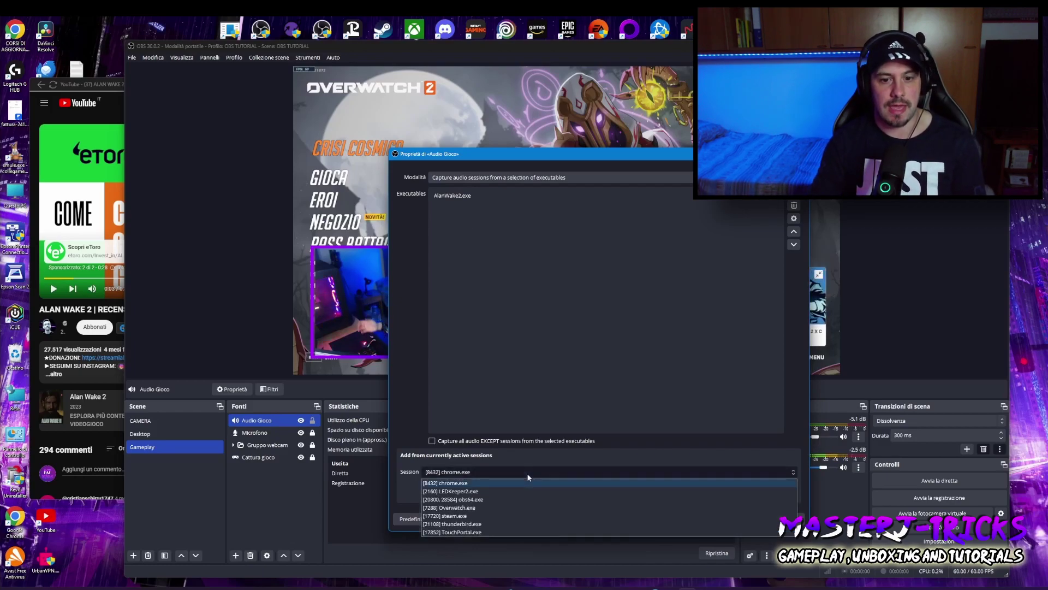
{"action": "left_click", "coordinate": [474, 508]}
{"action": "left_click", "coordinate": [453, 489]}
{"action": "left_click_drag", "start_coordinate": [595, 159], "coordinate": [423, 112]}
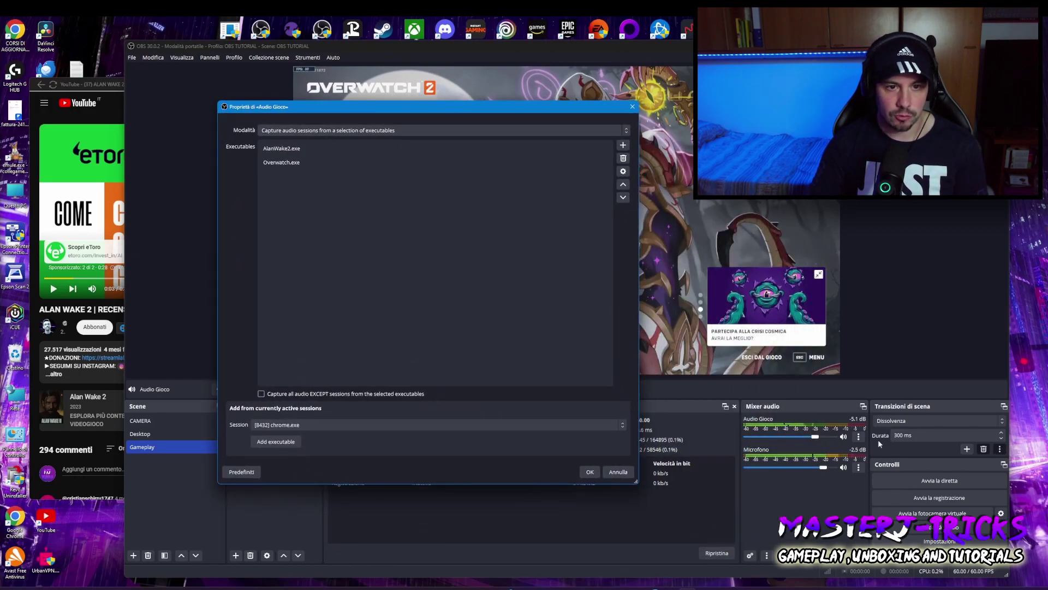
{"action": "left_click", "coordinate": [589, 472]}
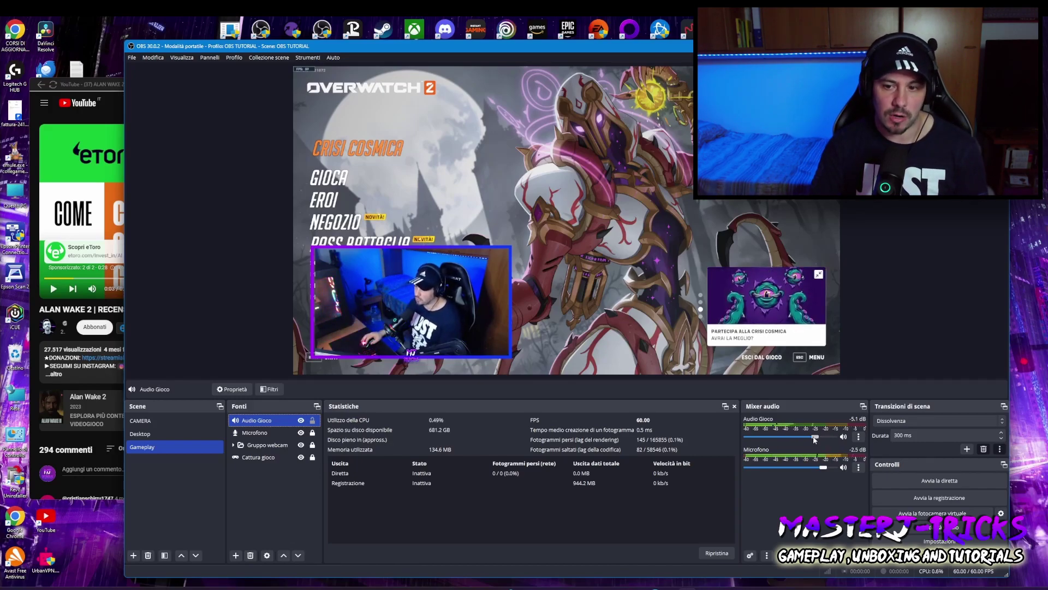
{"action": "left_click_drag", "start_coordinate": [814, 437], "coordinate": [818, 437]}
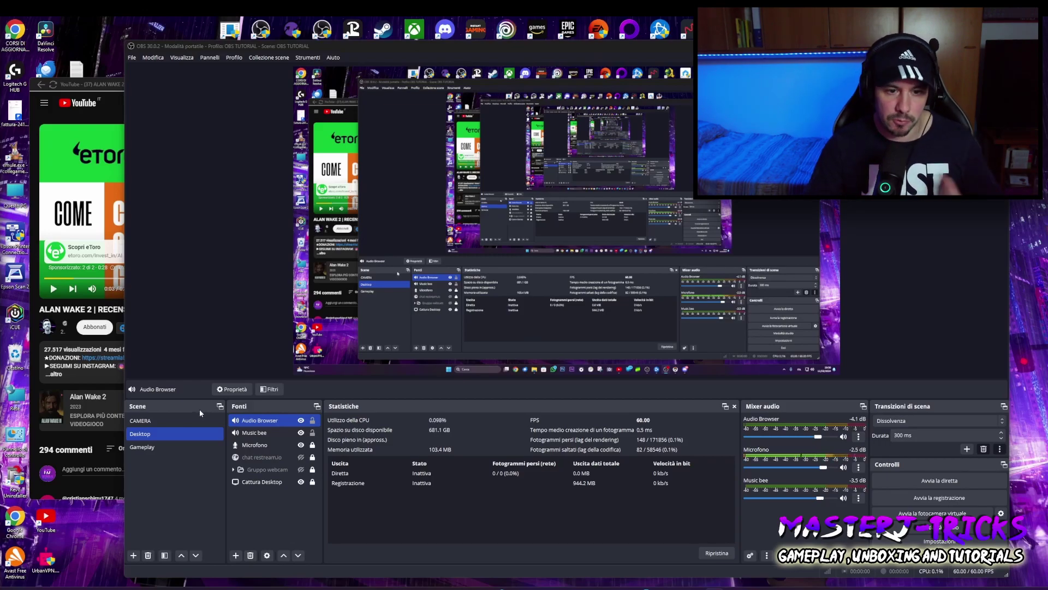
- Add a new Application Audio Output Capture source named Audio Discord to the Desktop scene
{"action": "left_click", "coordinate": [265, 484]}
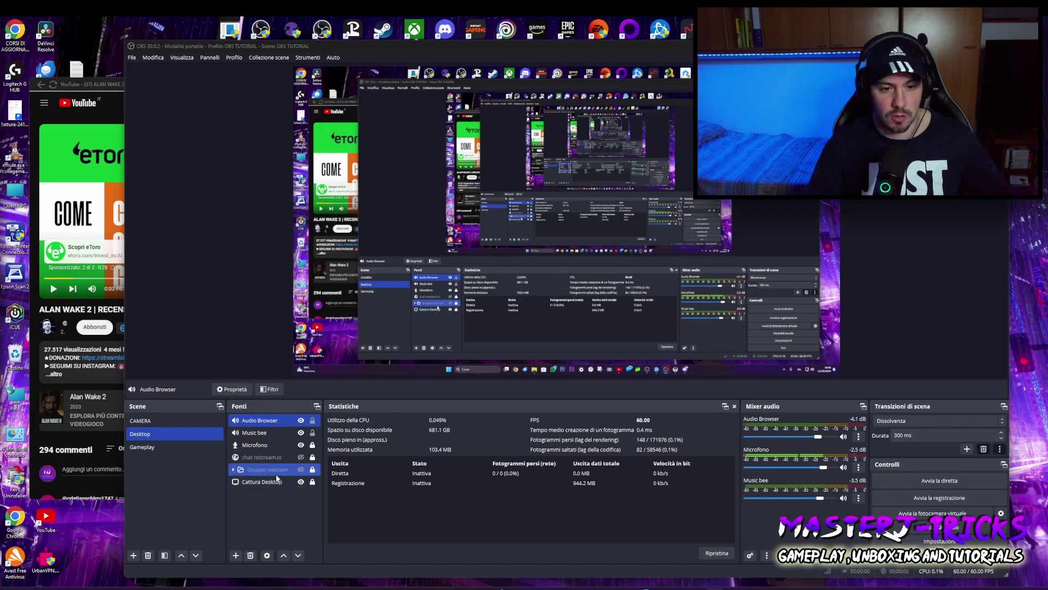
{"action": "left_click", "coordinate": [264, 486], "text": "ctrl"}
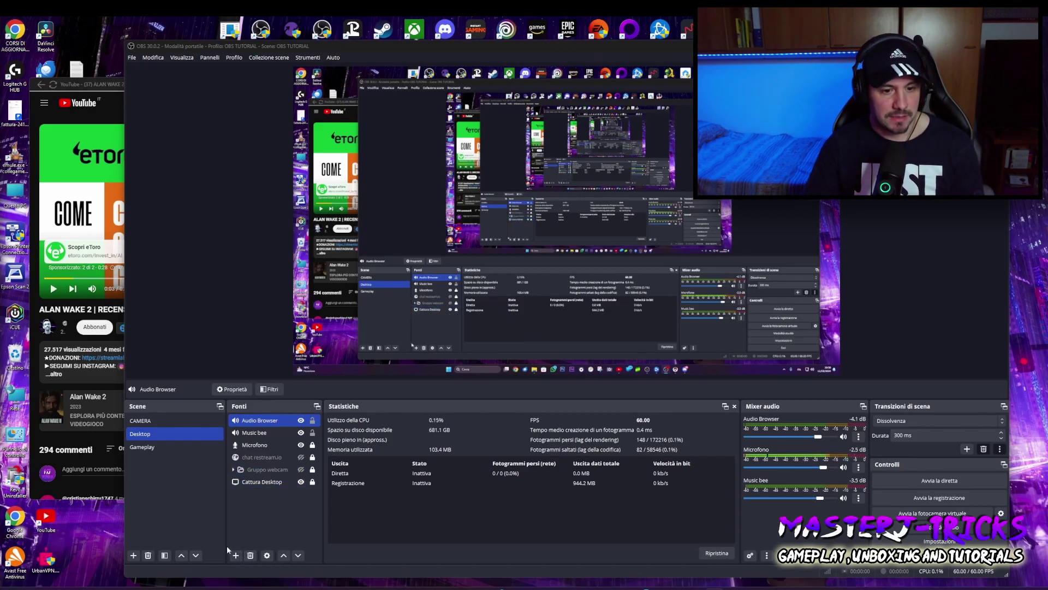
{"action": "left_click", "coordinate": [235, 555]}
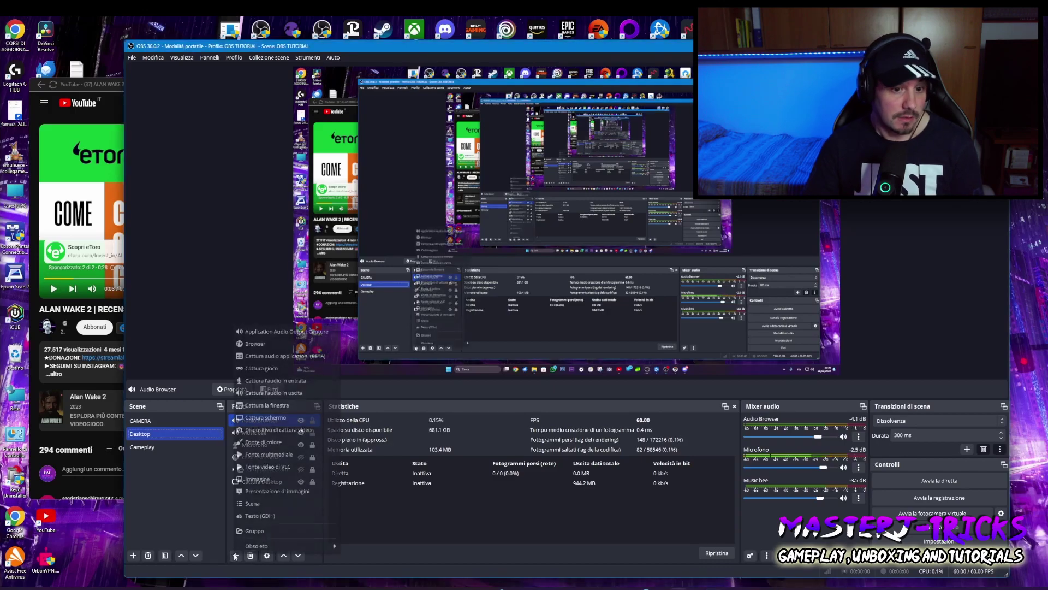
{"action": "left_click", "coordinate": [270, 331]}
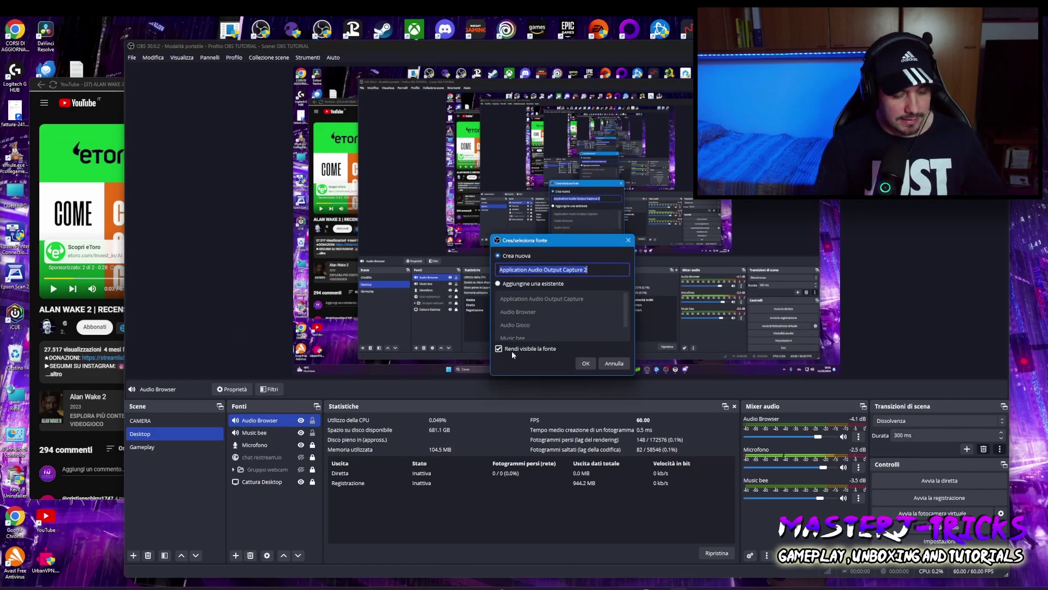
{"action": "type", "text": "Discor"}
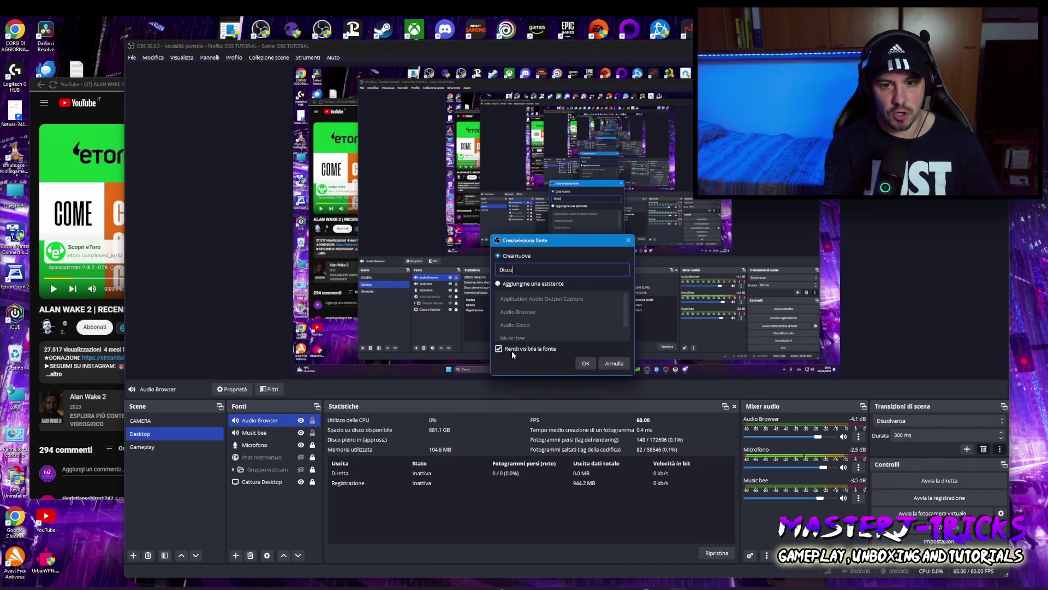
{"action": "key", "text": "BackSpace"}
{"action": "key", "text": "BackSpace"}
{"action": "key", "text": "BackSpace"}
{"action": "key", "text": "BackSpace"}
{"action": "key", "text": "BackSpace"}
{"action": "key", "text": "BackSpace"}
{"action": "type", "text": "A"}
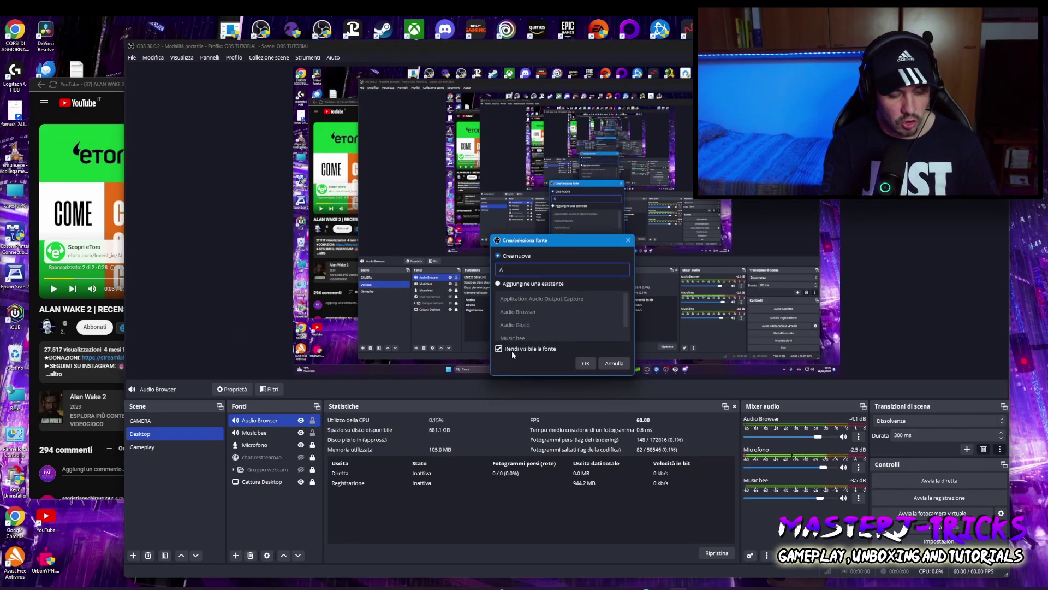
{"action": "type", "text": "udio D"}
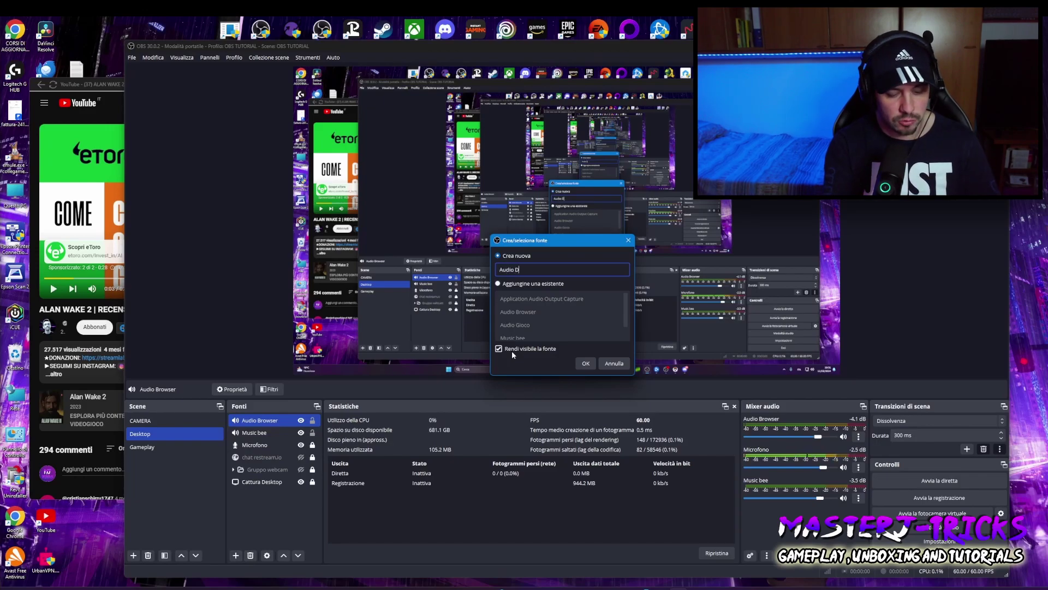
{"action": "type", "text": "iscord"}
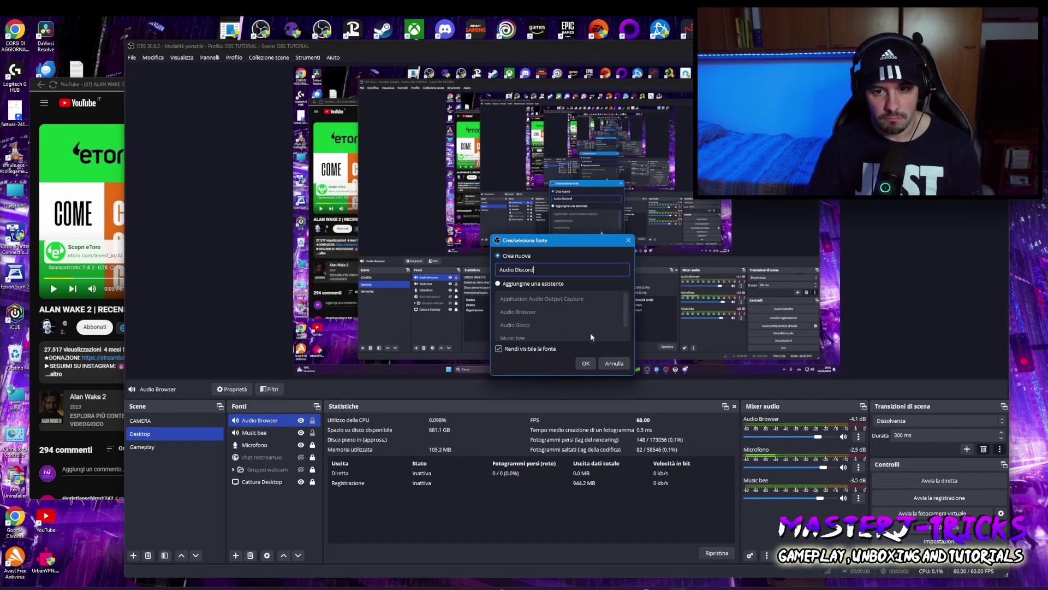
{"action": "left_click", "coordinate": [583, 364]}
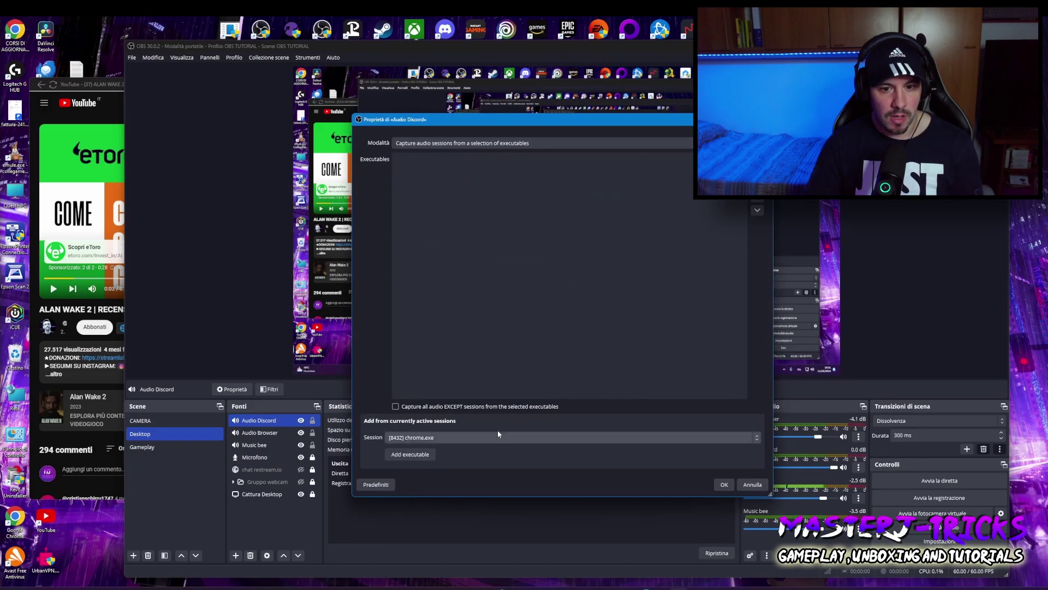
- Bring up the Discord window, return to the Audio Discord properties and add Discord.exe from the active sessions to the captured executables
{"action": "left_click", "coordinate": [496, 436]}
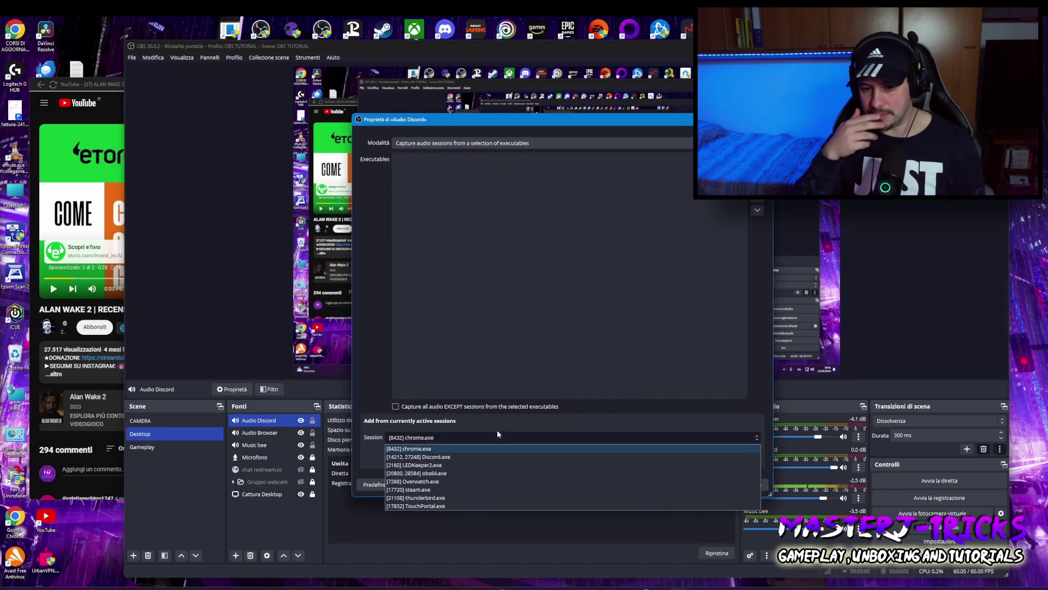
{"action": "left_click", "coordinate": [699, 571]}
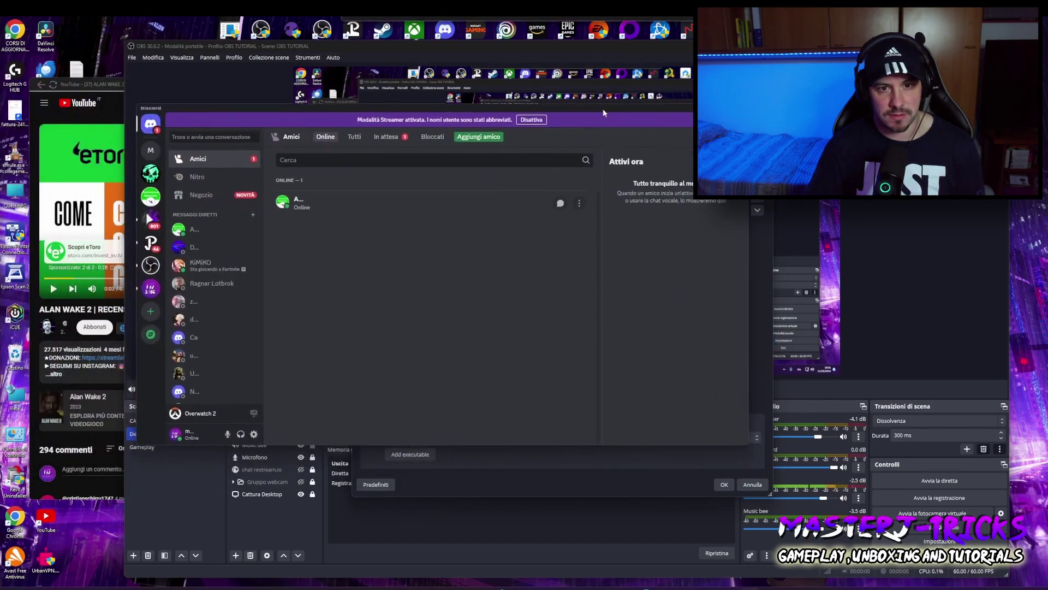
{"action": "left_click", "coordinate": [547, 494]}
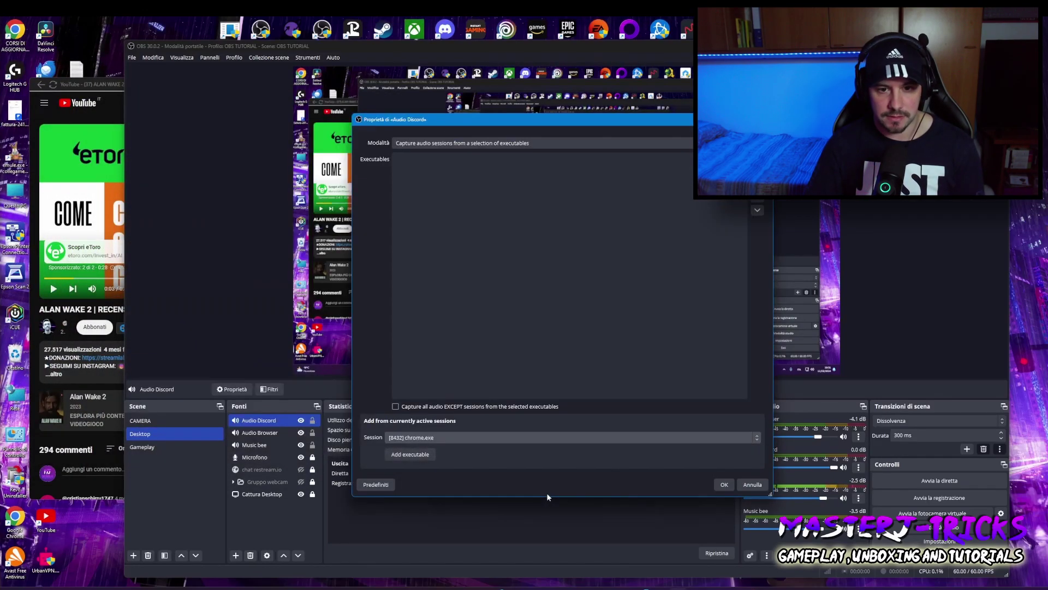
{"action": "left_click", "coordinate": [508, 440]}
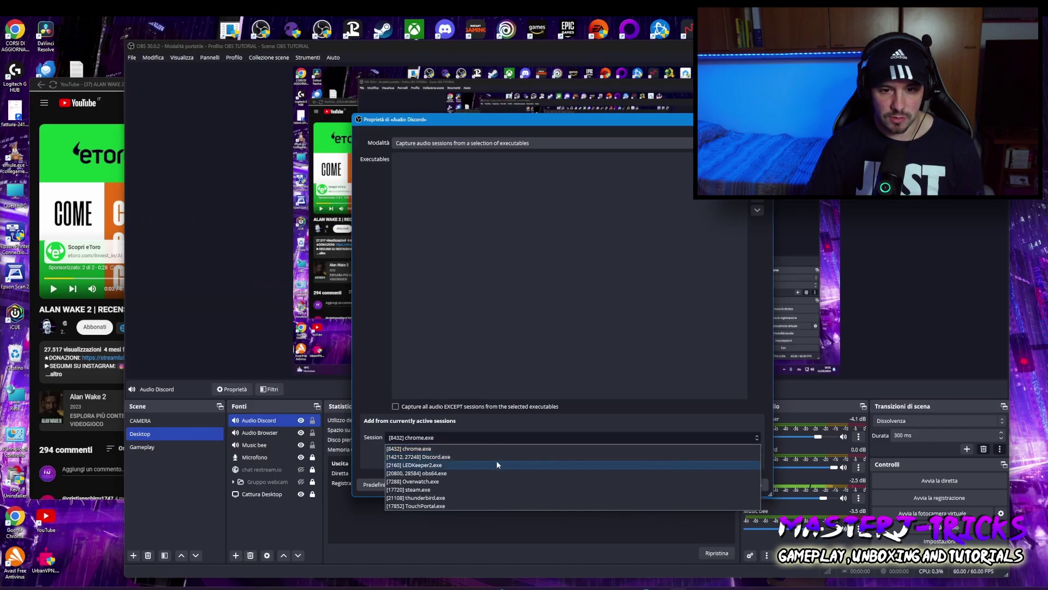
{"action": "left_click", "coordinate": [493, 458]}
{"action": "left_click", "coordinate": [420, 455]}
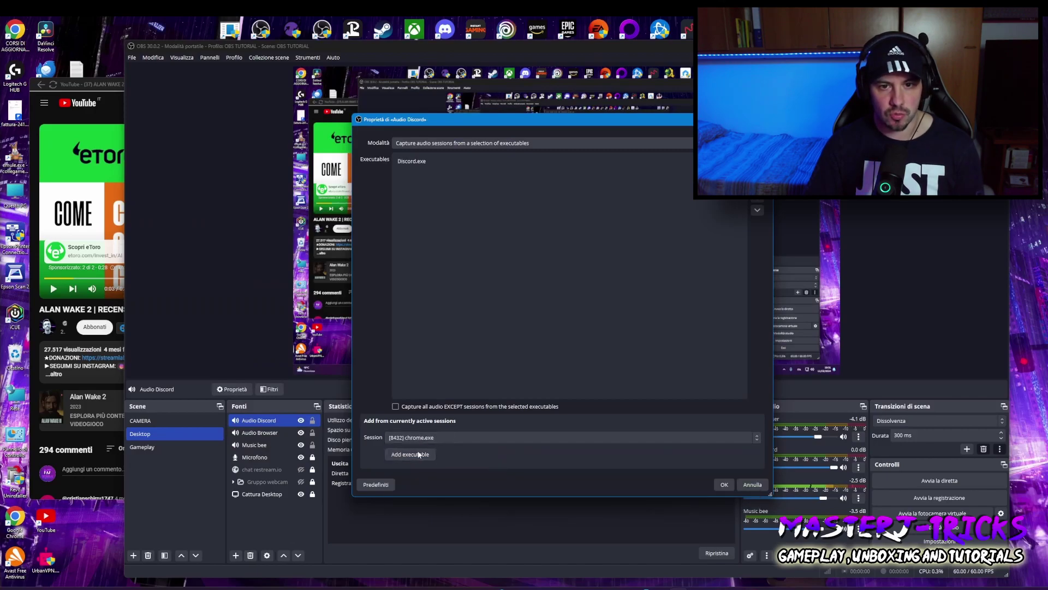
- Confirm the Audio Discord capture properties and lower the source's mixer volume to about -6.6 dB
{"action": "left_click", "coordinate": [723, 485]}
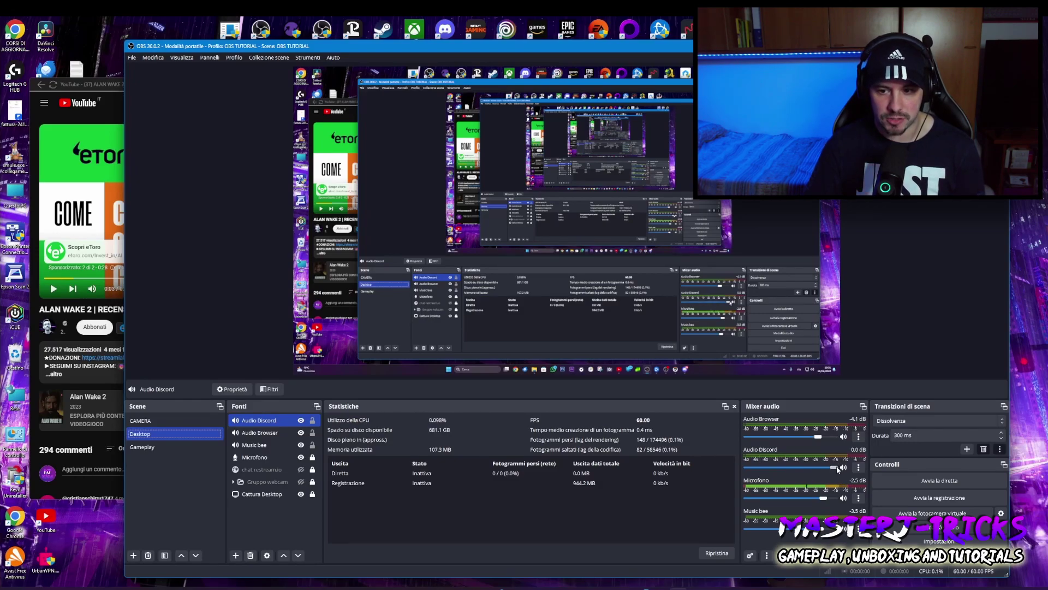
{"action": "left_click_drag", "start_coordinate": [838, 470], "coordinate": [797, 472]}
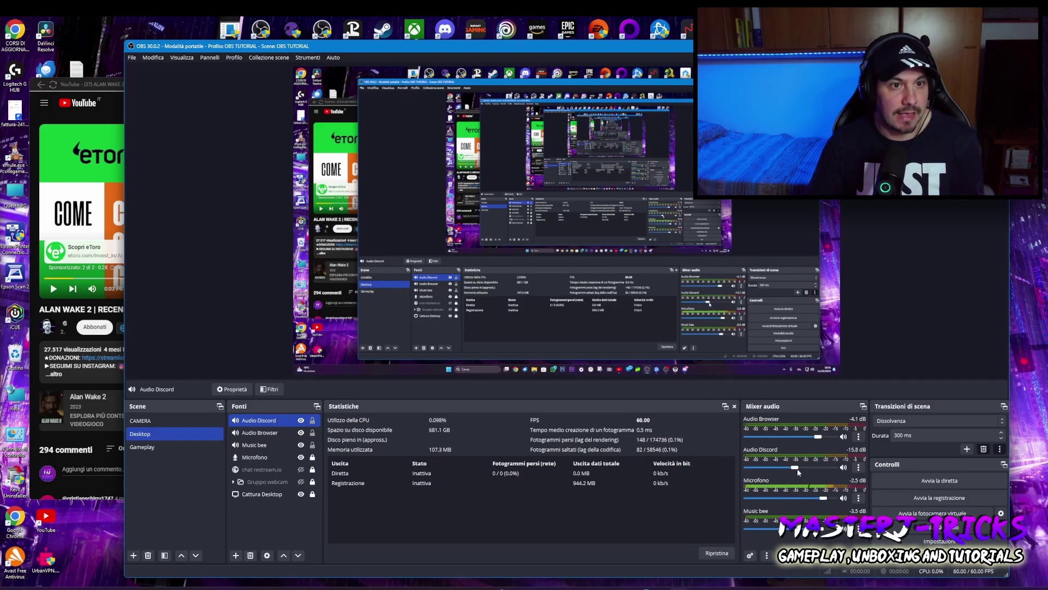
{"action": "left_click_drag", "start_coordinate": [797, 472], "coordinate": [816, 472]}
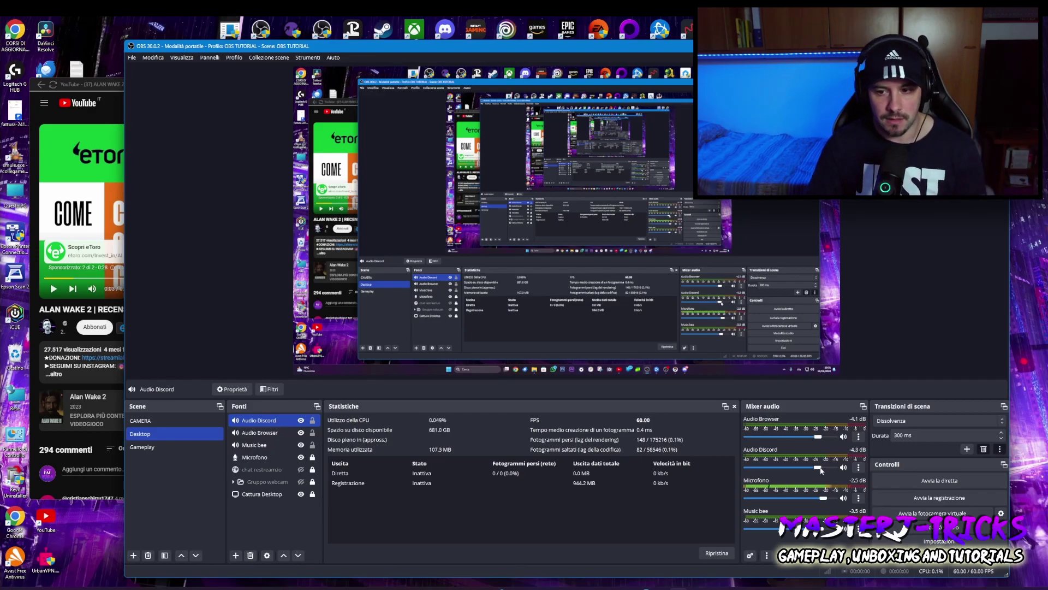
{"action": "left_click_drag", "start_coordinate": [821, 470], "coordinate": [815, 468]}
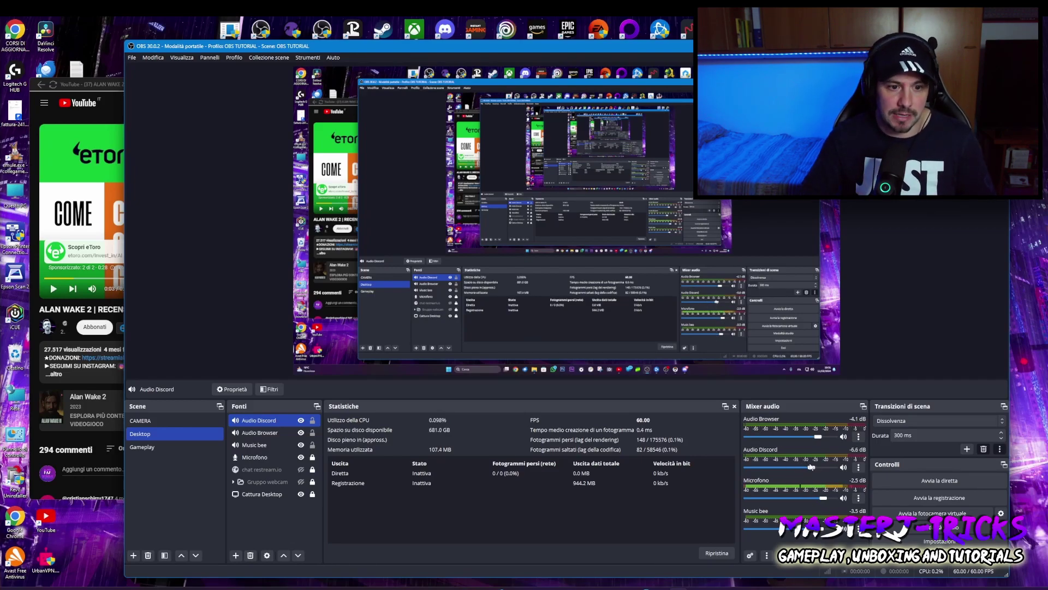
- Copy Audio Discord into the Gameplay scene and set mixer volumes to -2.7 dB for Discord, -11.6 dB for Audio Gioco and -4.3 dB for Microfono
{"action": "right_click", "coordinate": [246, 422]}
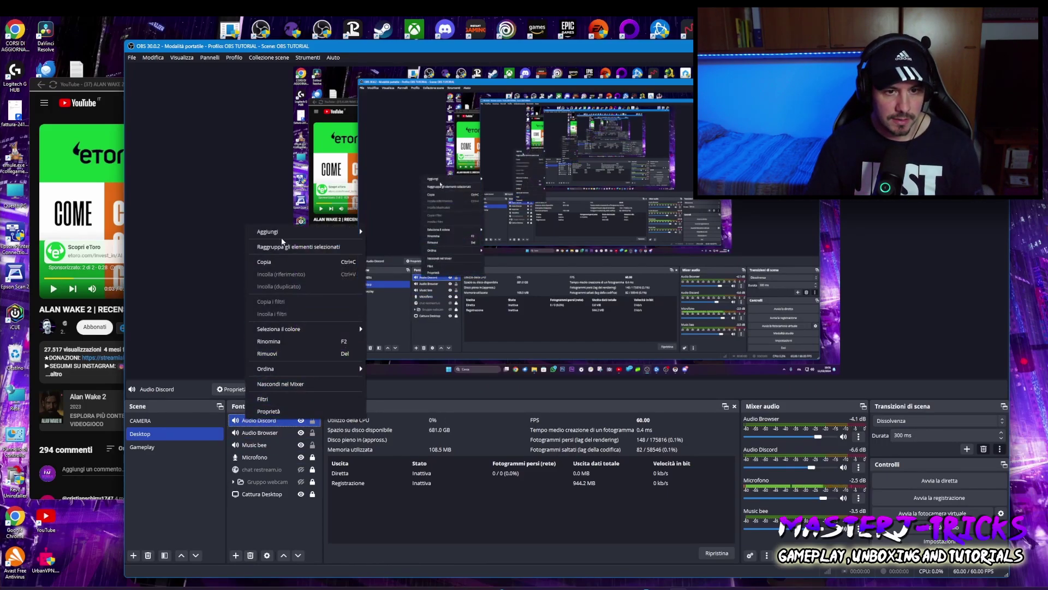
{"action": "left_click", "coordinate": [281, 263]}
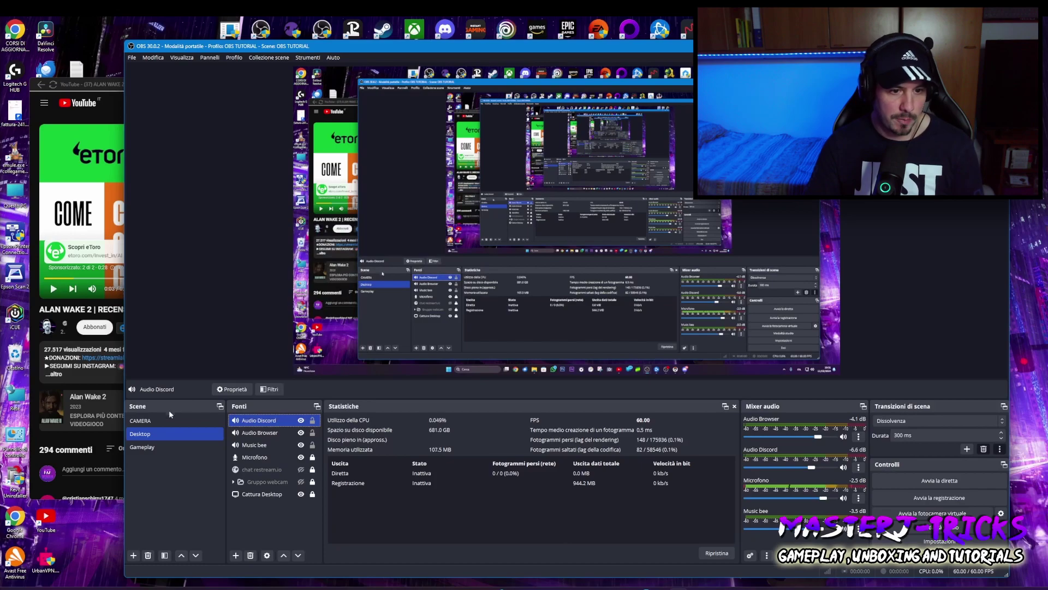
{"action": "left_click", "coordinate": [161, 448]}
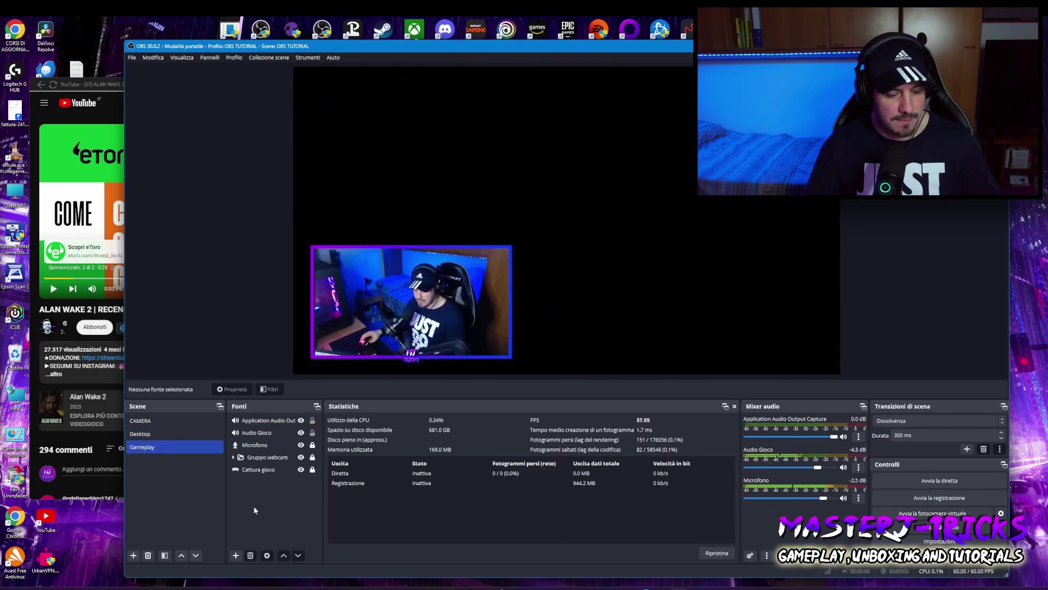
{"action": "key", "text": "ctrl+v"}
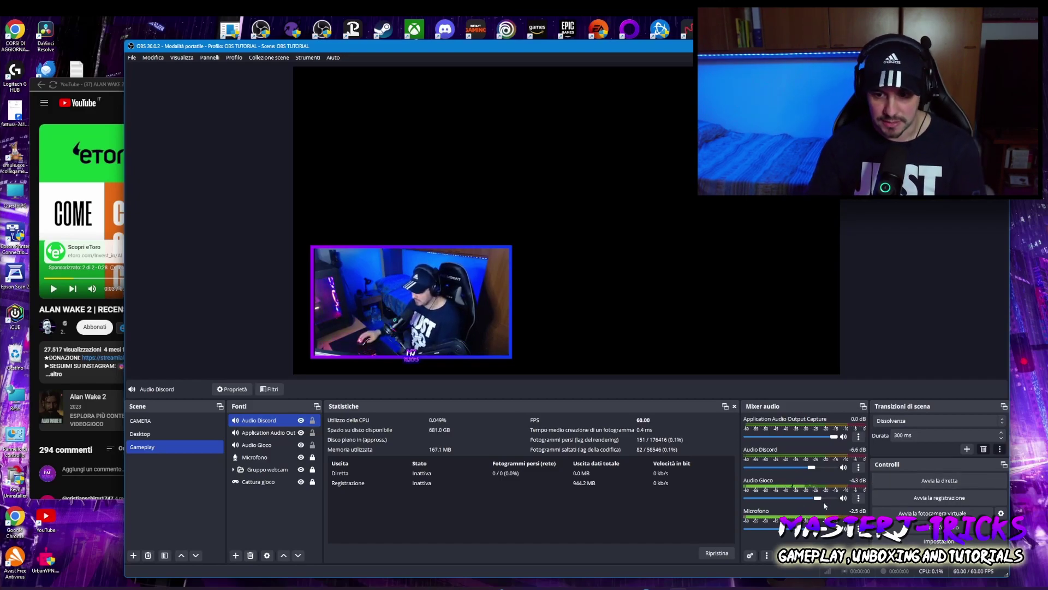
{"action": "left_click_drag", "start_coordinate": [818, 499], "coordinate": [823, 469]}
{"action": "left_click_drag", "start_coordinate": [823, 527], "coordinate": [822, 527]}
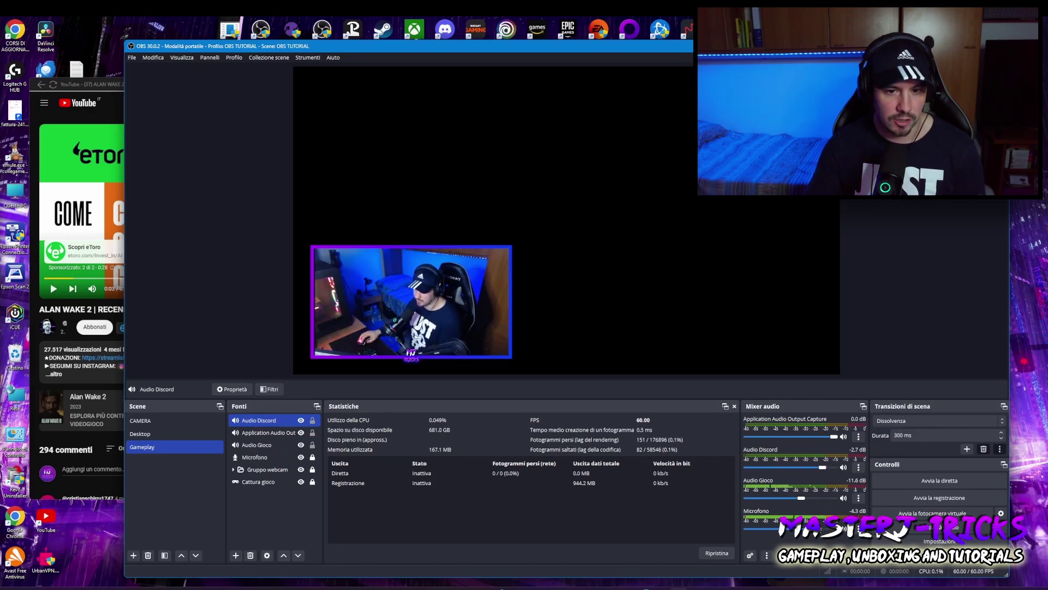
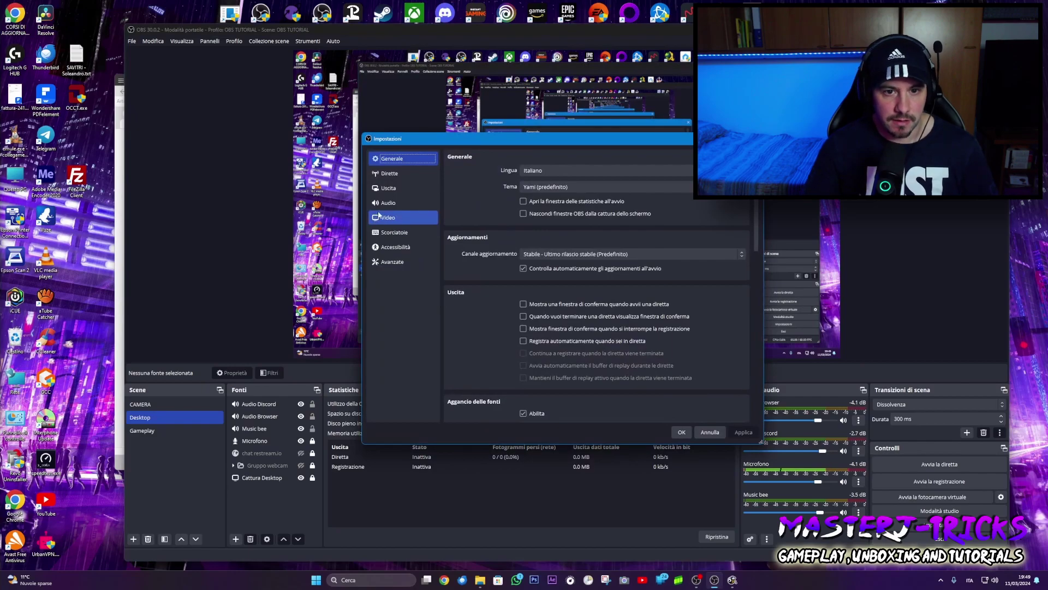
- Check the Twitch streaming settings and close the settings window
{"action": "left_click", "coordinate": [389, 174]}
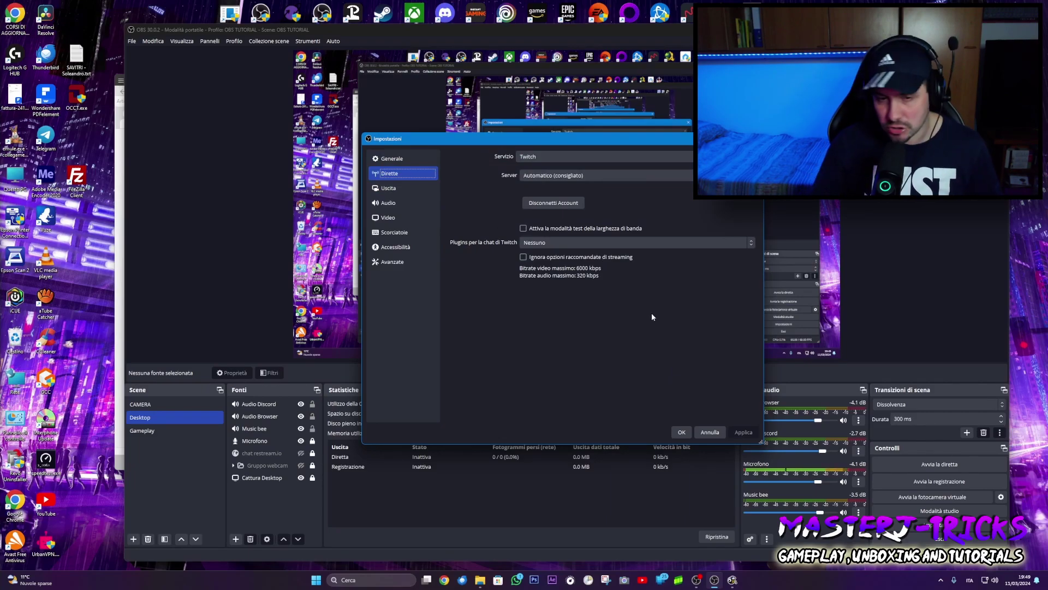
{"action": "left_click", "coordinate": [680, 430]}
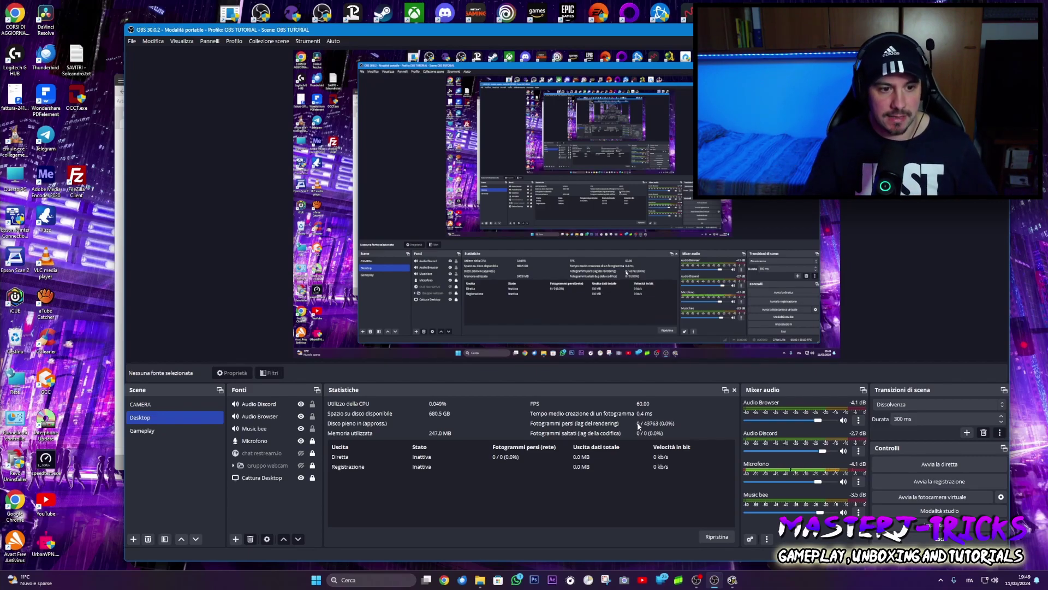
- Create a new scene named Audio and move it below Gameplay in the scene list
{"action": "left_click", "coordinate": [133, 540]}
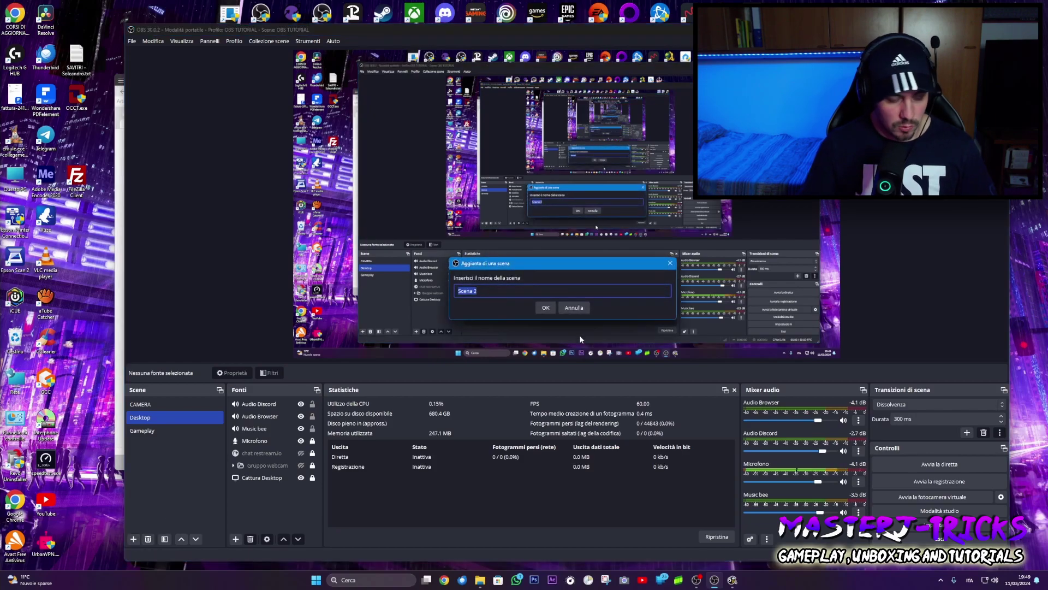
{"action": "type", "text": "Audio"}
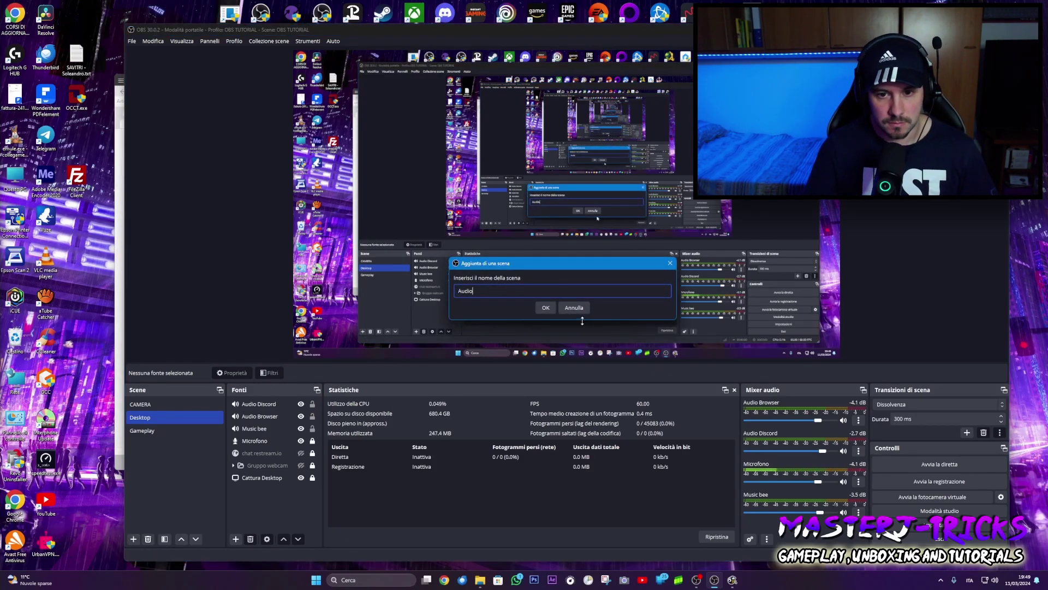
{"action": "left_click", "coordinate": [547, 308]}
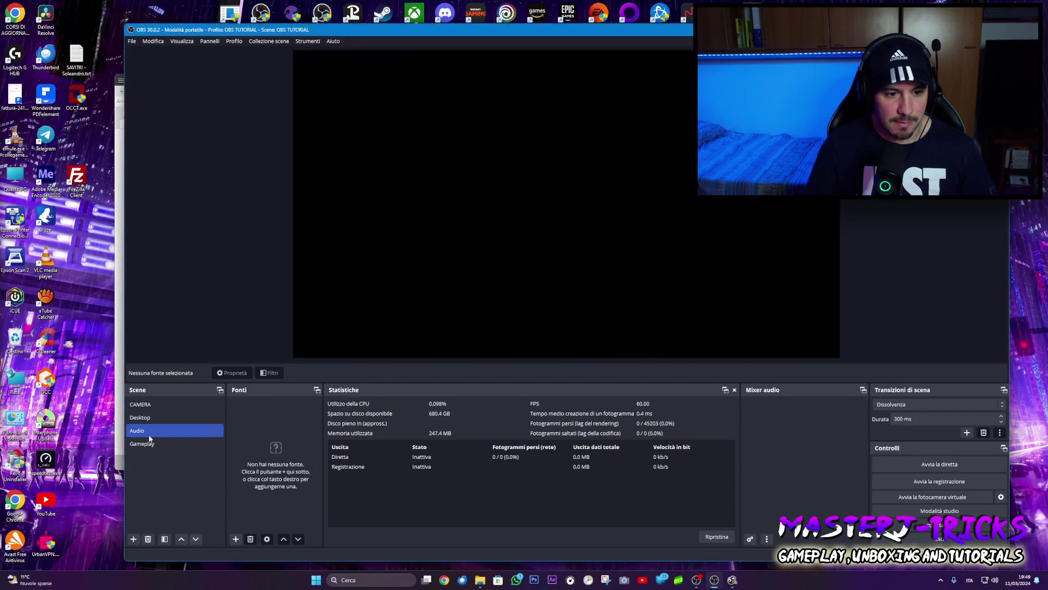
{"action": "left_click_drag", "start_coordinate": [150, 432], "coordinate": [159, 451]}
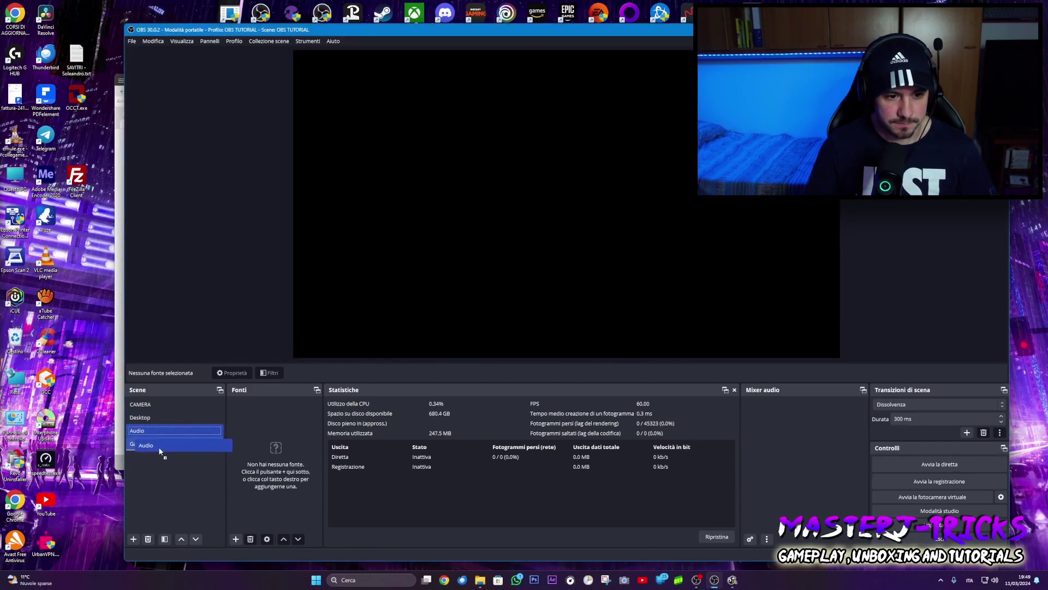
- Copy the Audio Discord, Audio Browser and Music bee sources from the Desktop scene into the Audio scene
{"action": "left_click", "coordinate": [147, 431]}
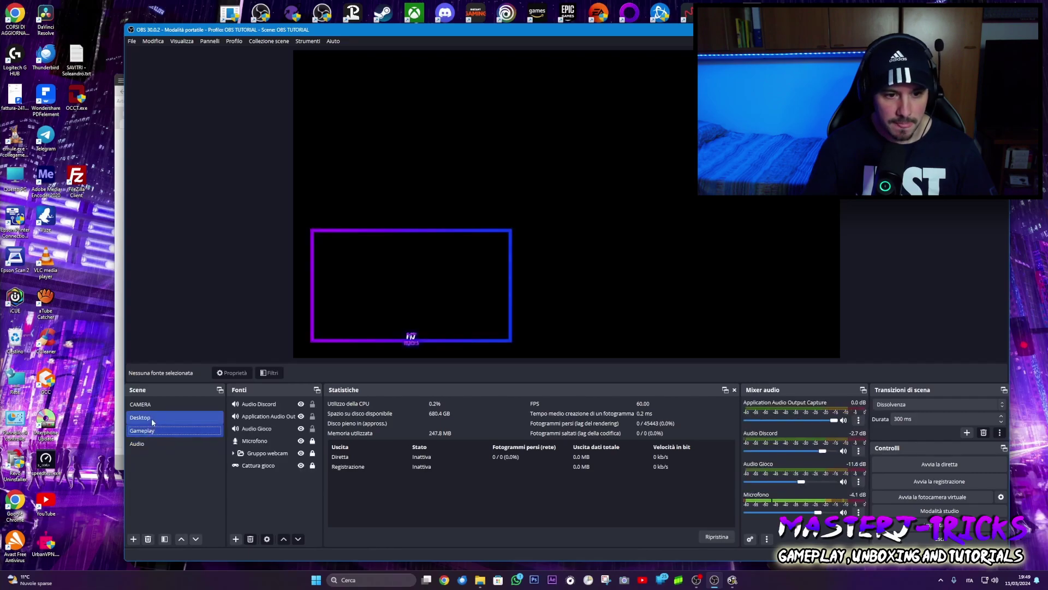
{"action": "left_click", "coordinate": [153, 419]}
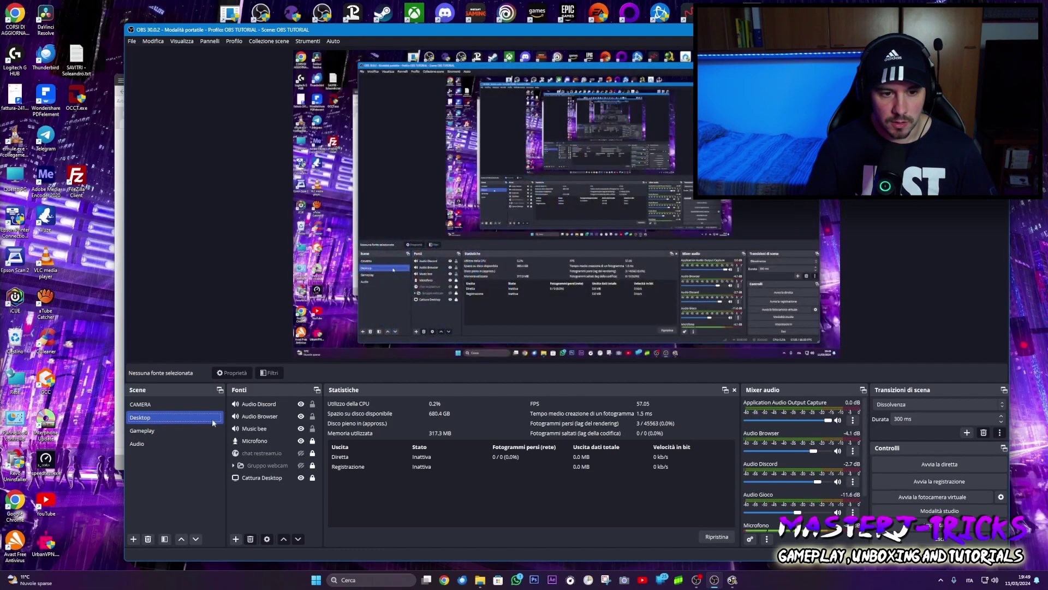
{"action": "left_click", "coordinate": [280, 403]}
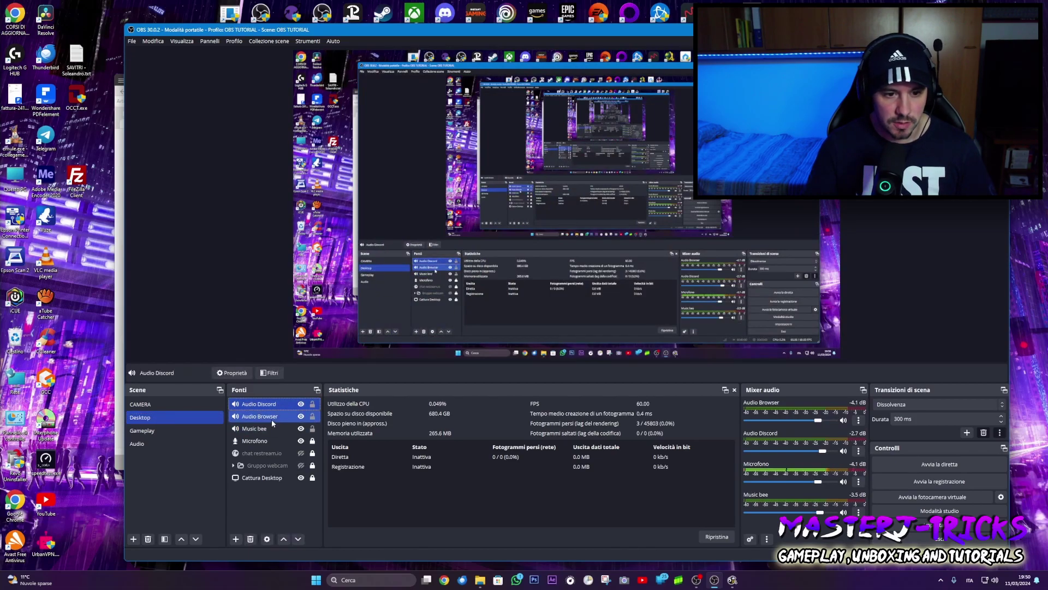
{"action": "left_click", "coordinate": [270, 418], "text": "ctrl"}
{"action": "left_click", "coordinate": [264, 431], "text": "ctrl"}
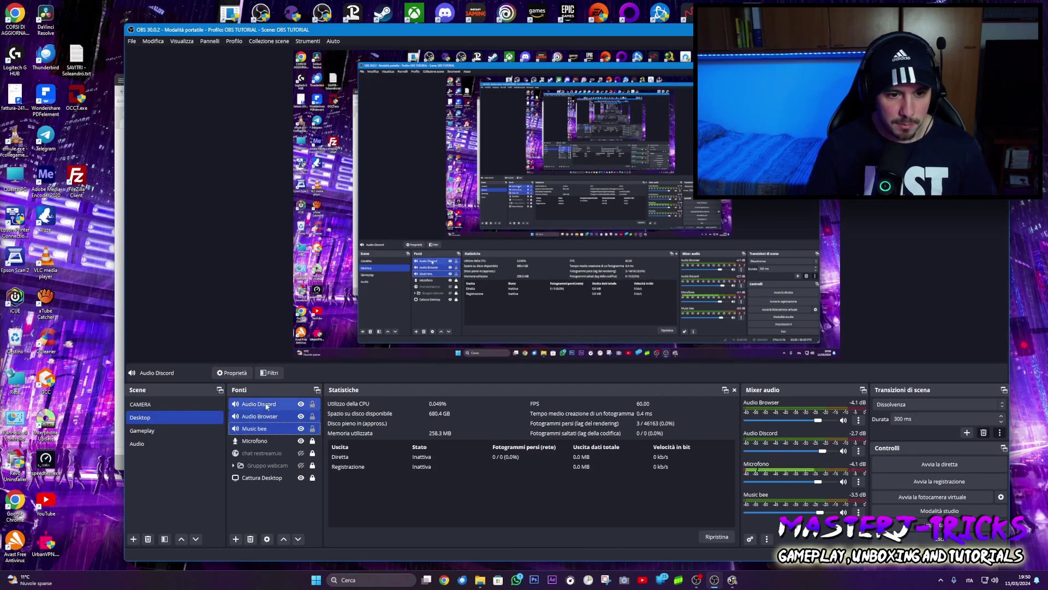
{"action": "right_click", "coordinate": [265, 405]}
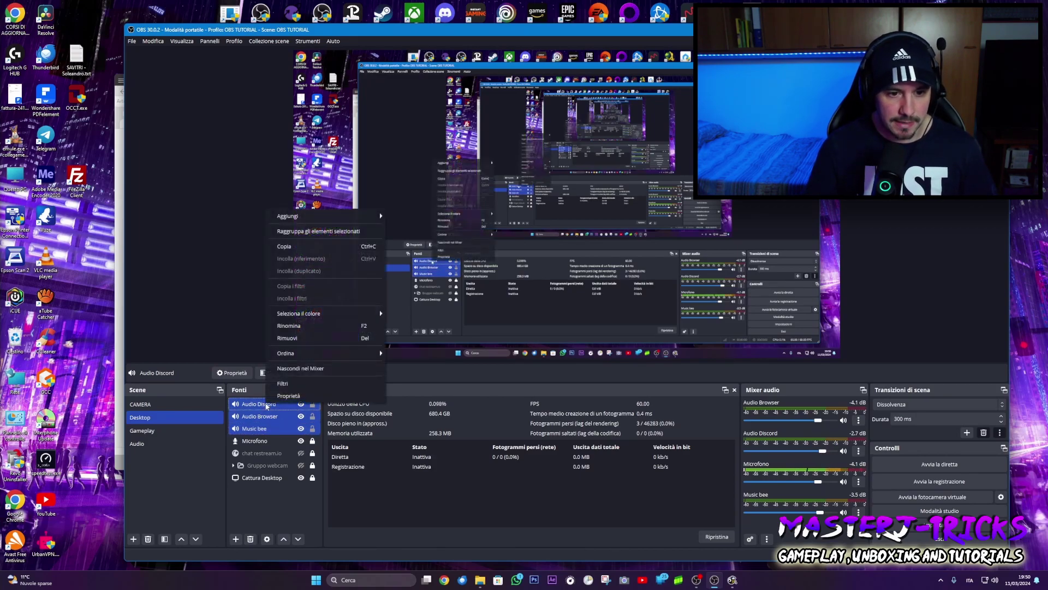
{"action": "left_click", "coordinate": [297, 246]}
{"action": "left_click", "coordinate": [165, 443]}
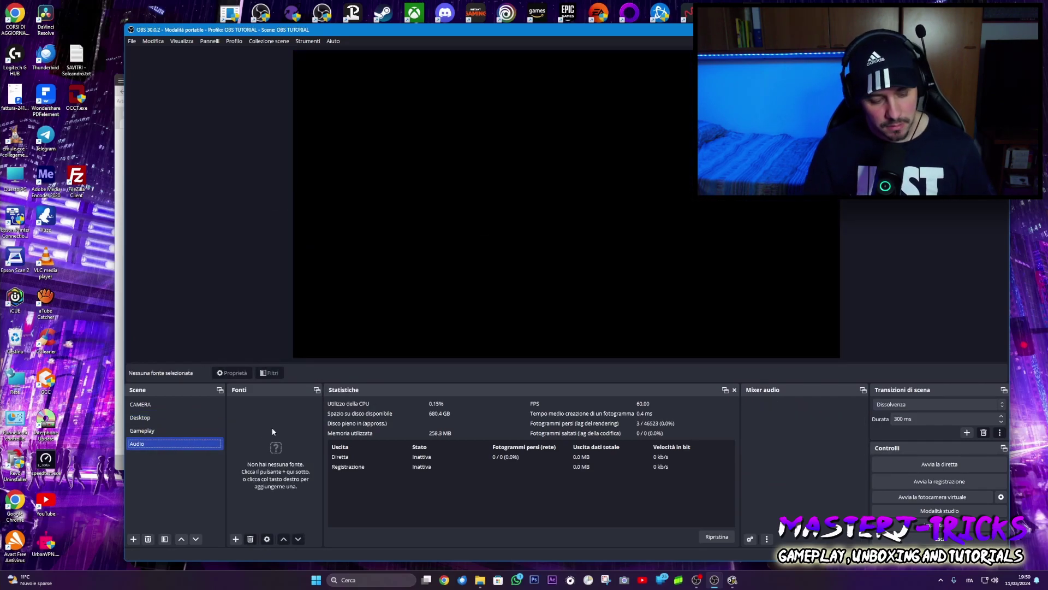
{"action": "key", "text": "ctrl+v"}
- Copy the Microfono source from the Desktop scene into the Audio scene
{"action": "left_click", "coordinate": [180, 407]}
{"action": "left_click", "coordinate": [181, 415]}
{"action": "left_click", "coordinate": [253, 405]}
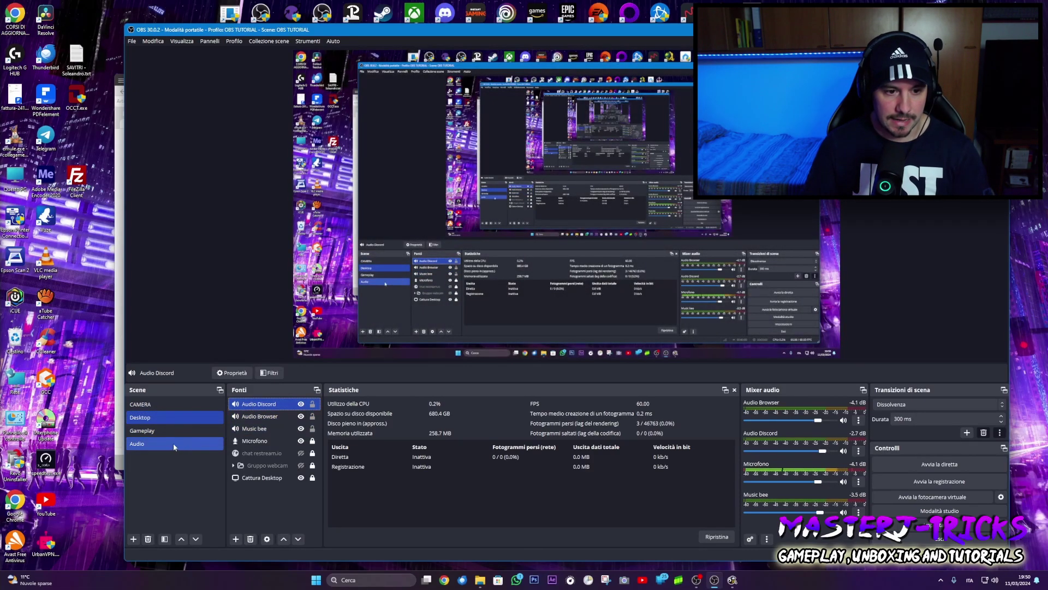
{"action": "left_click", "coordinate": [243, 441]}
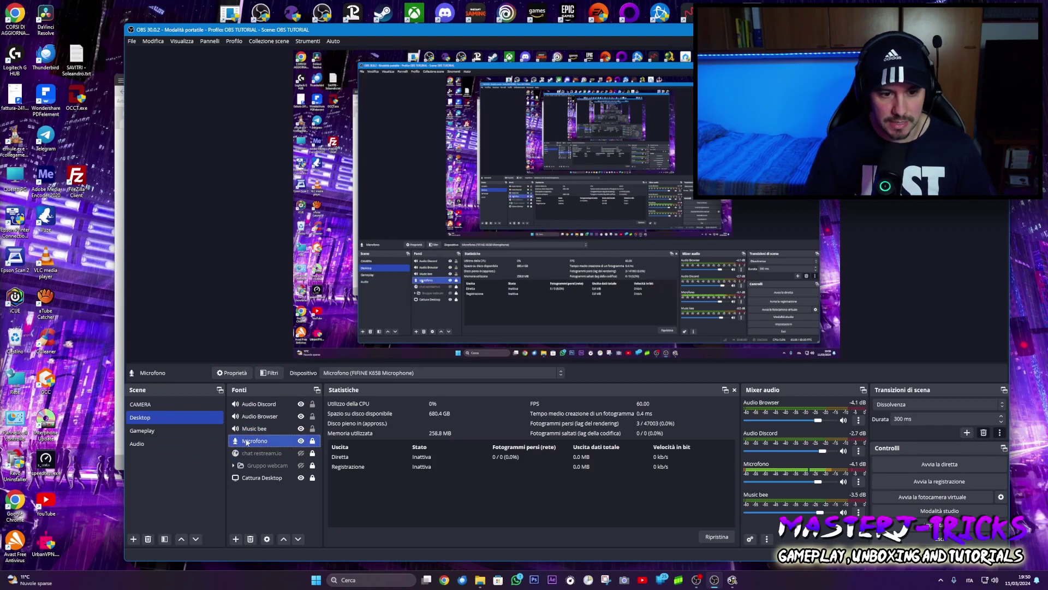
{"action": "right_click", "coordinate": [246, 443]}
{"action": "key", "text": "Escape"}
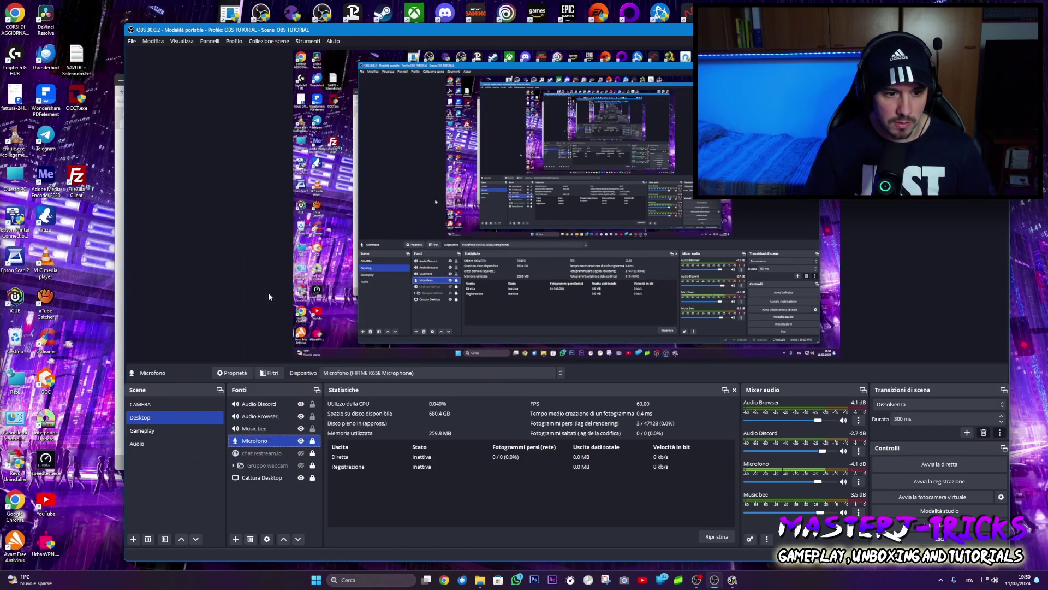
{"action": "left_click", "coordinate": [149, 445]}
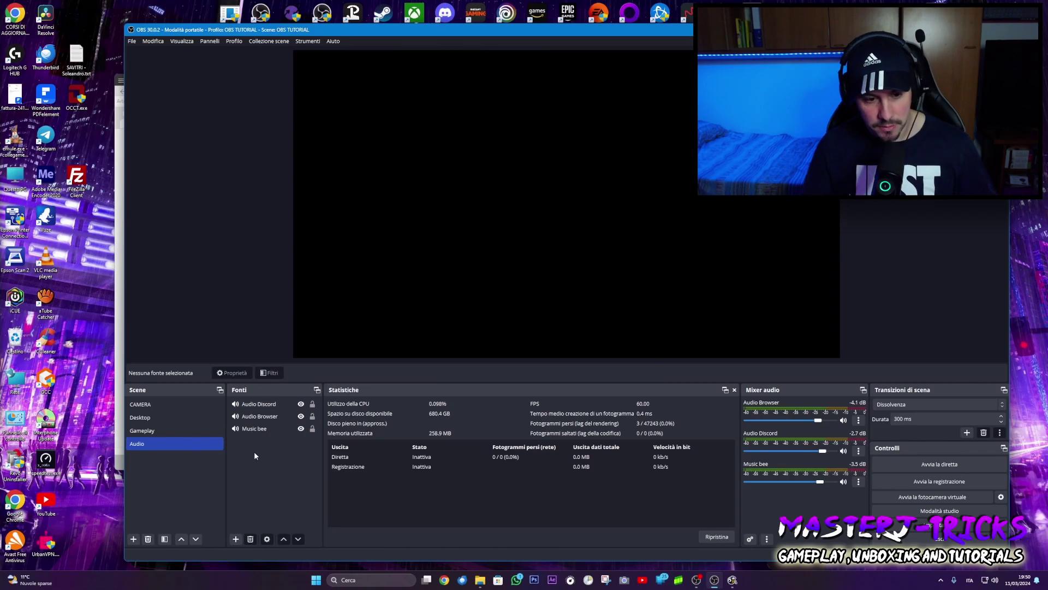
{"action": "key", "text": "ctrl+v"}
- Remove the Audio Discord, Audio Browser, Music bee and Microfono sources from the Desktop scene
{"action": "left_click", "coordinate": [164, 418]}
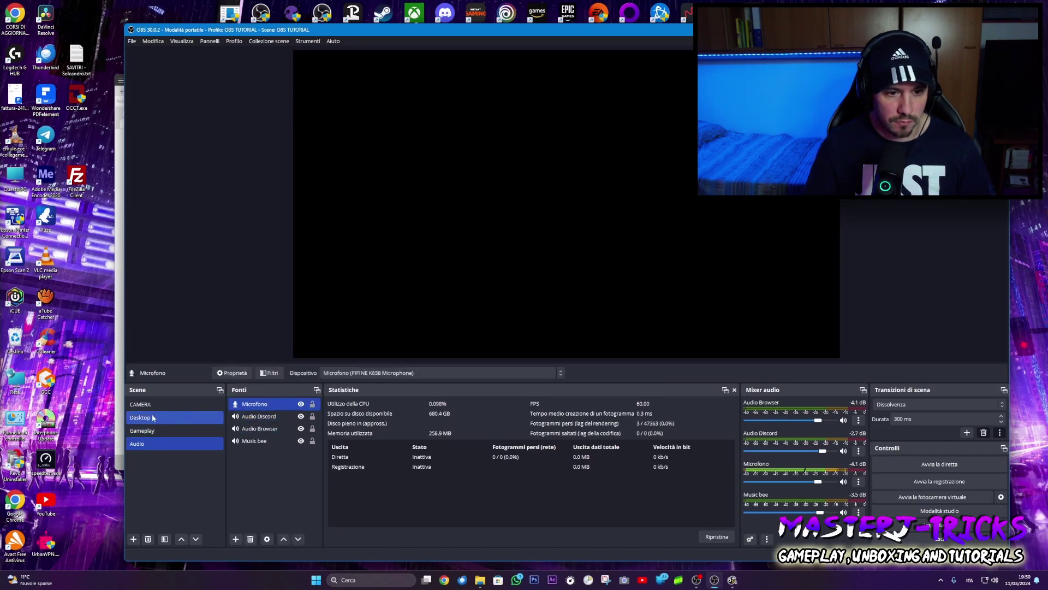
{"action": "left_click", "coordinate": [258, 406]}
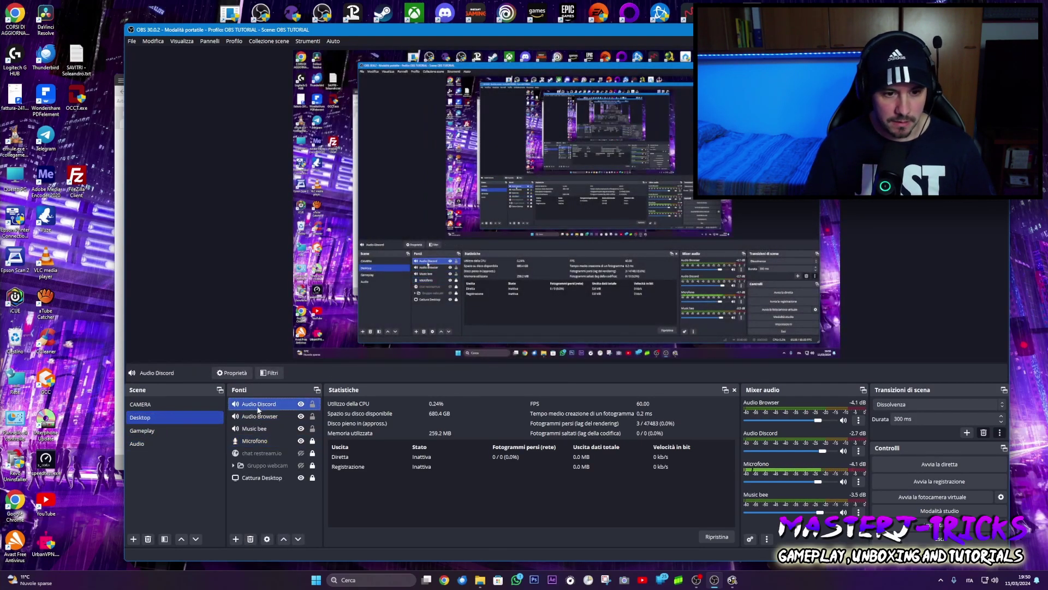
{"action": "key", "text": "Delete"}
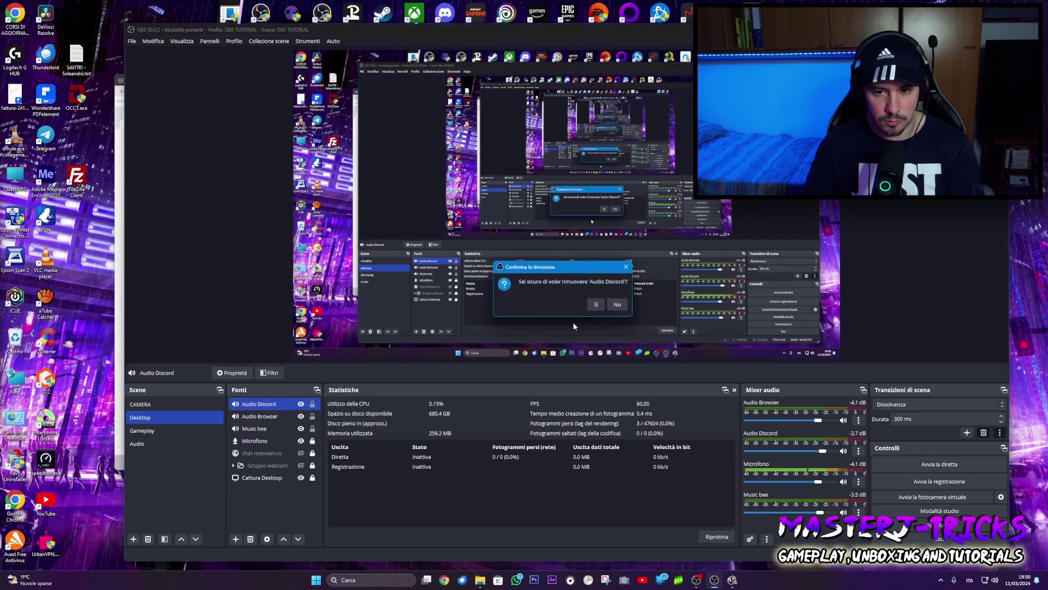
{"action": "left_click", "coordinate": [593, 305]}
{"action": "key", "text": "Delete"}
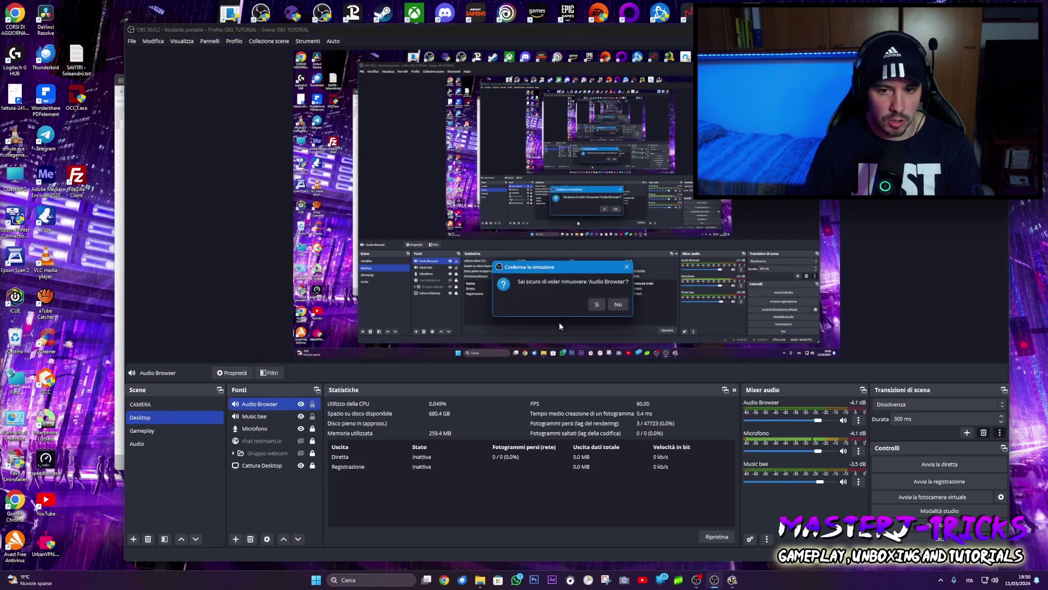
{"action": "left_click", "coordinate": [597, 304]}
{"action": "left_click", "coordinate": [255, 405]}
{"action": "key", "text": "Delete"}
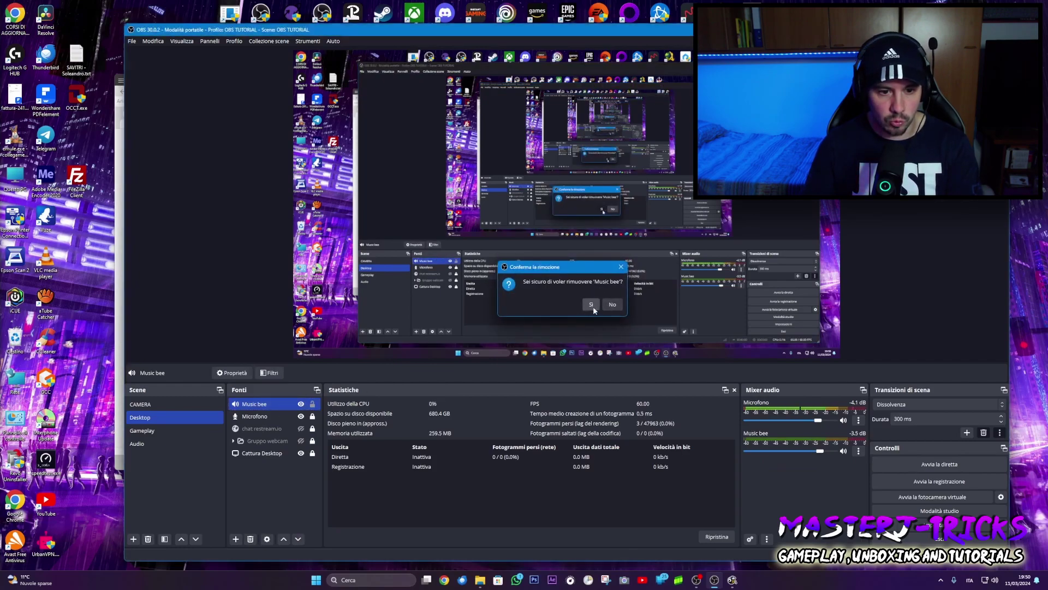
{"action": "left_click", "coordinate": [592, 304]}
{"action": "key", "text": "Delete"}
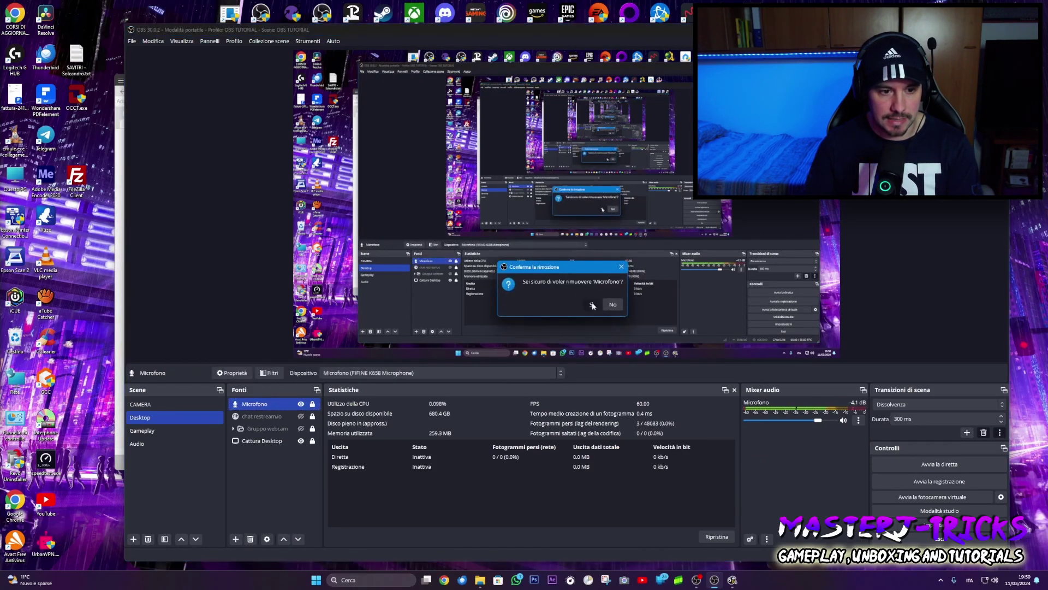
{"action": "left_click", "coordinate": [587, 307]}
- Remove Audio Discord and Application Audio Output Capture from the Gameplay scene, then select its Audio Gioco source
{"action": "left_click", "coordinate": [142, 430]}
{"action": "left_click", "coordinate": [266, 406]}
{"action": "key", "text": "Delete"}
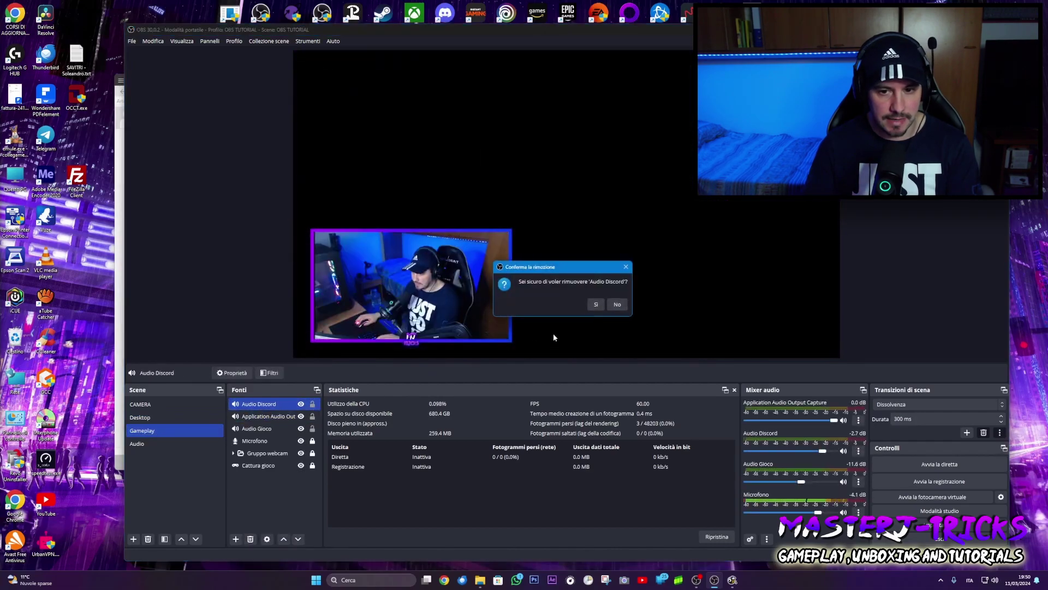
{"action": "left_click", "coordinate": [591, 302]}
{"action": "key", "text": "Delete"}
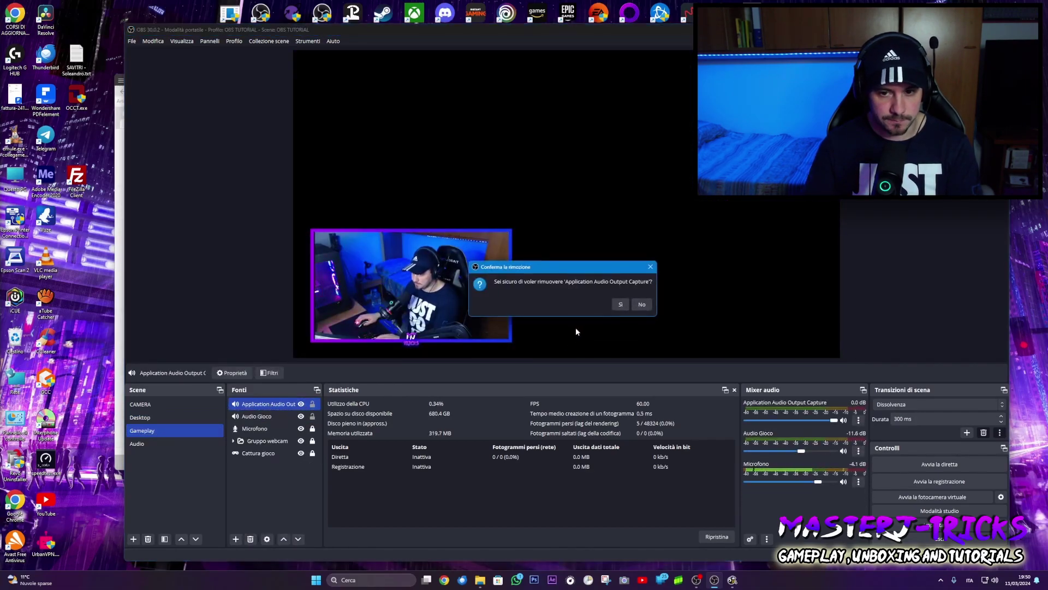
{"action": "left_click", "coordinate": [622, 302]}
{"action": "left_click", "coordinate": [265, 405]}
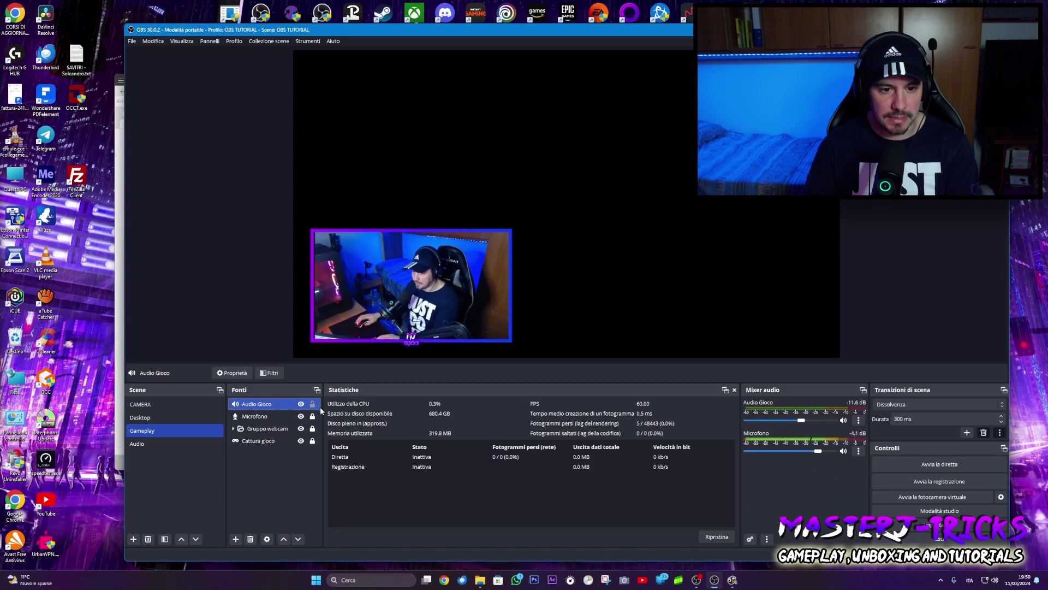
- Remove the Audio Gioco and Microfono sources from the Gameplay scene
{"action": "key", "text": "Delete"}
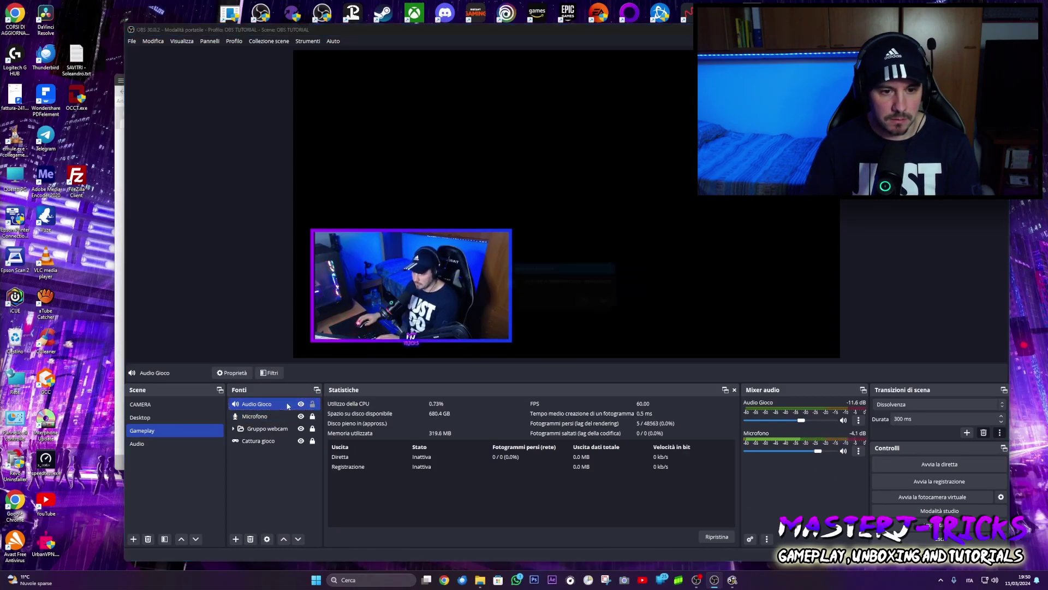
{"action": "left_click", "coordinate": [598, 303]}
{"action": "left_click", "coordinate": [254, 404]}
{"action": "key", "text": "Delete"}
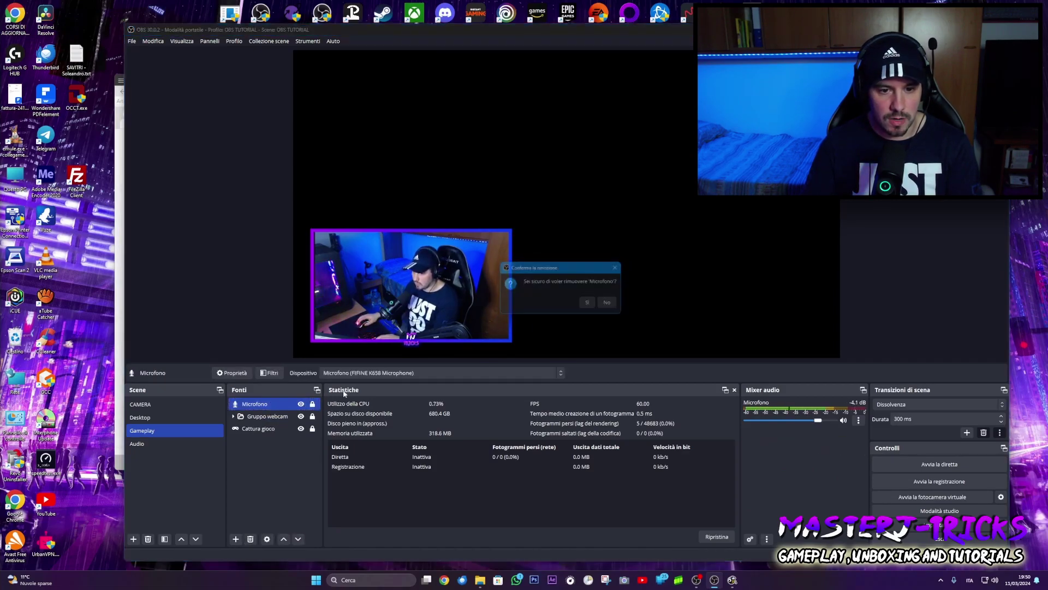
{"action": "left_click", "coordinate": [592, 305]}
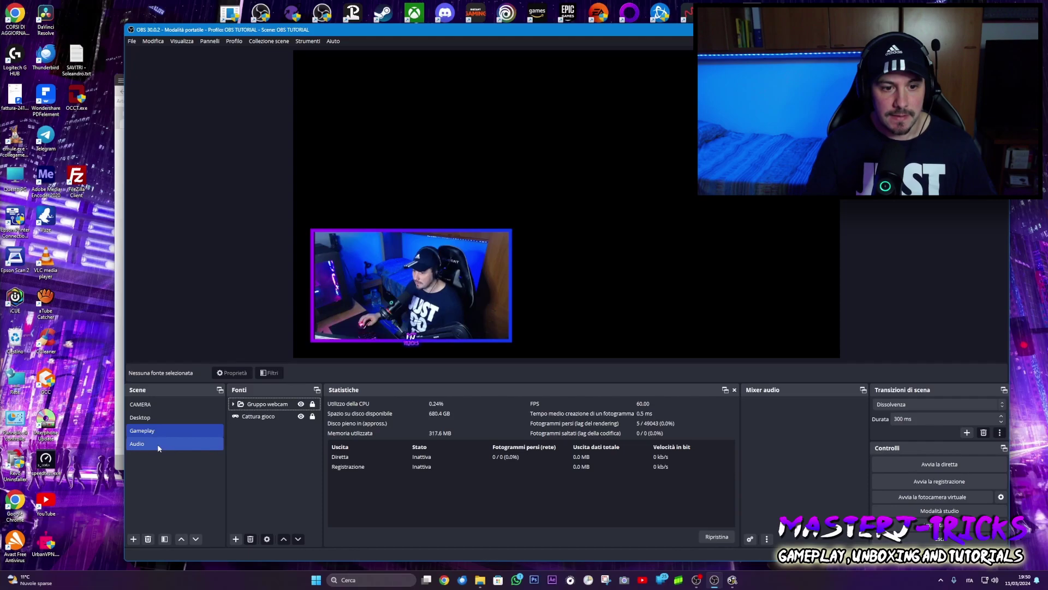
- Add the existing Audio scene as a visible source in the Desktop scene and lock it
{"action": "left_click", "coordinate": [151, 418]}
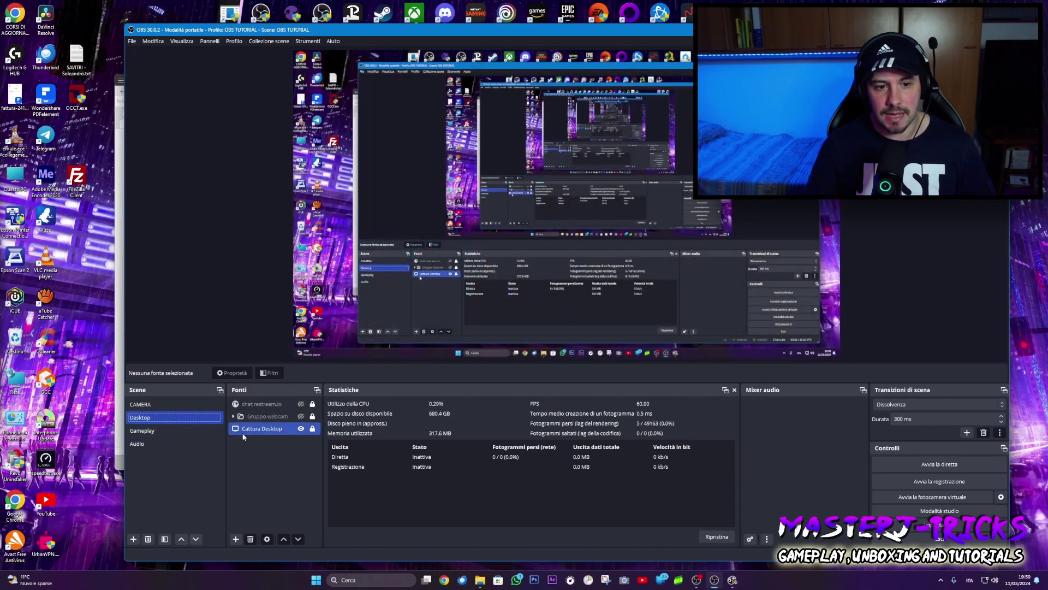
{"action": "left_click", "coordinate": [236, 539]}
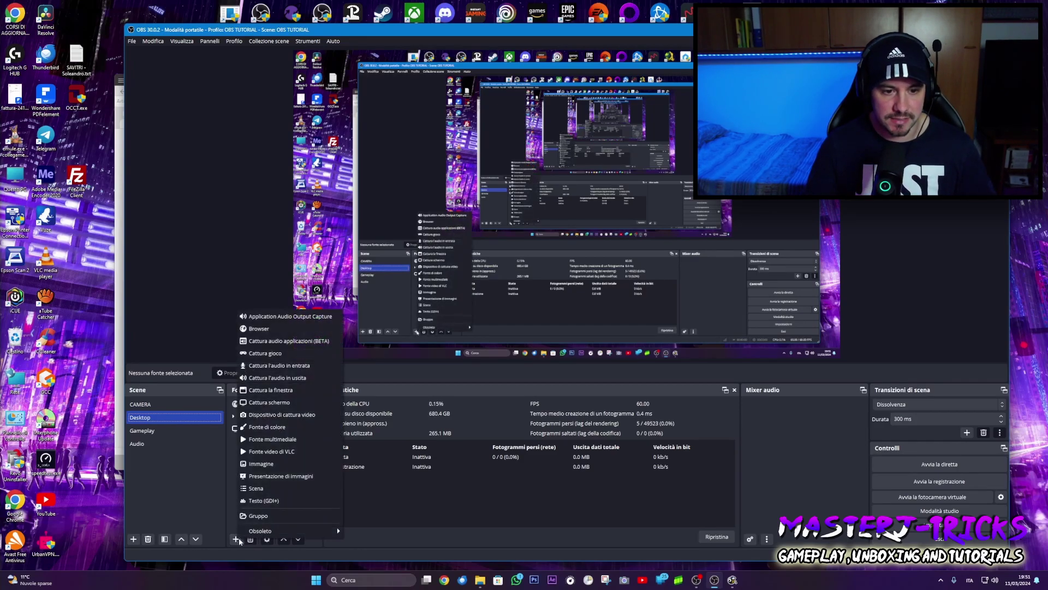
{"action": "left_click", "coordinate": [284, 489]}
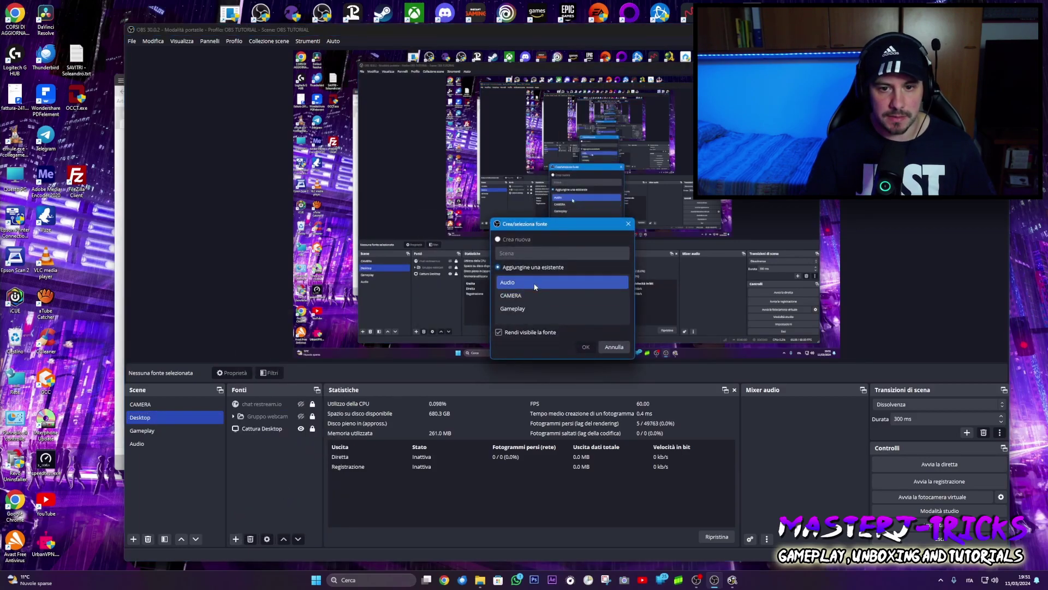
{"action": "left_click", "coordinate": [585, 347]}
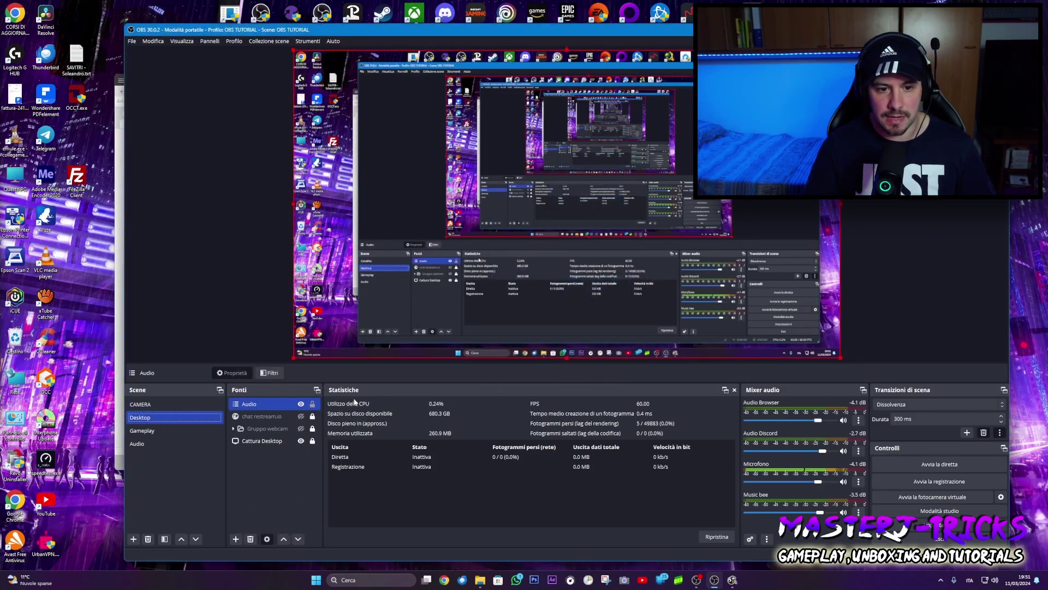
{"action": "left_click", "coordinate": [312, 406]}
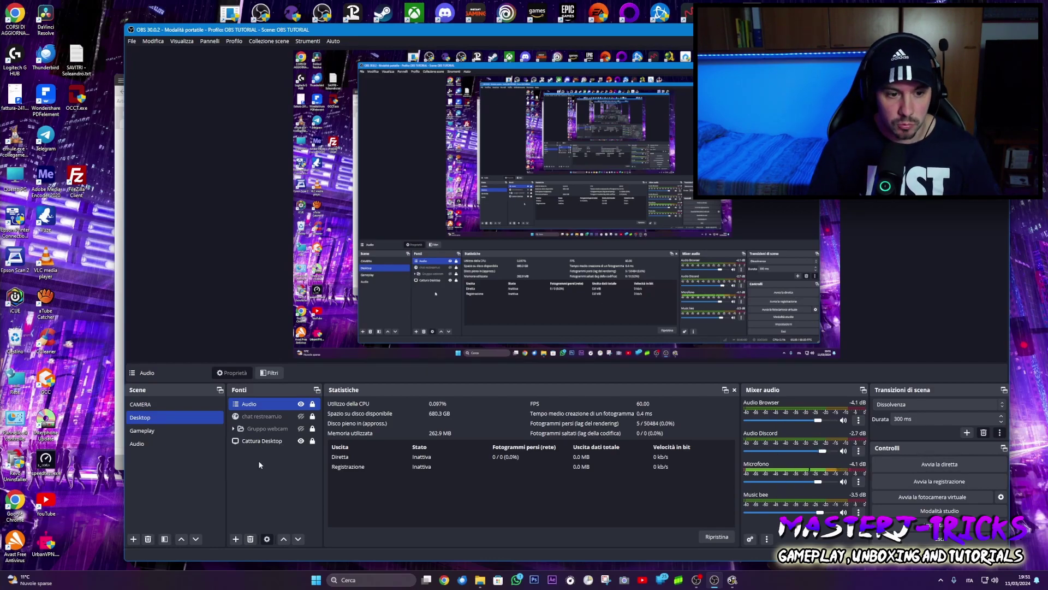
{"action": "left_click", "coordinate": [165, 444]}
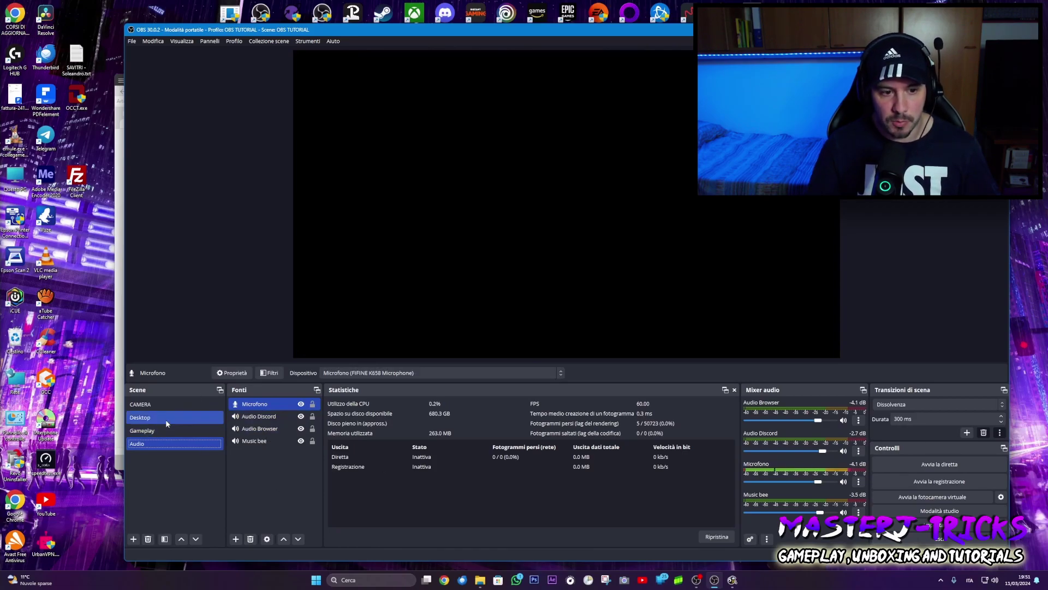
{"action": "left_click", "coordinate": [166, 419]}
{"action": "left_click", "coordinate": [163, 431]}
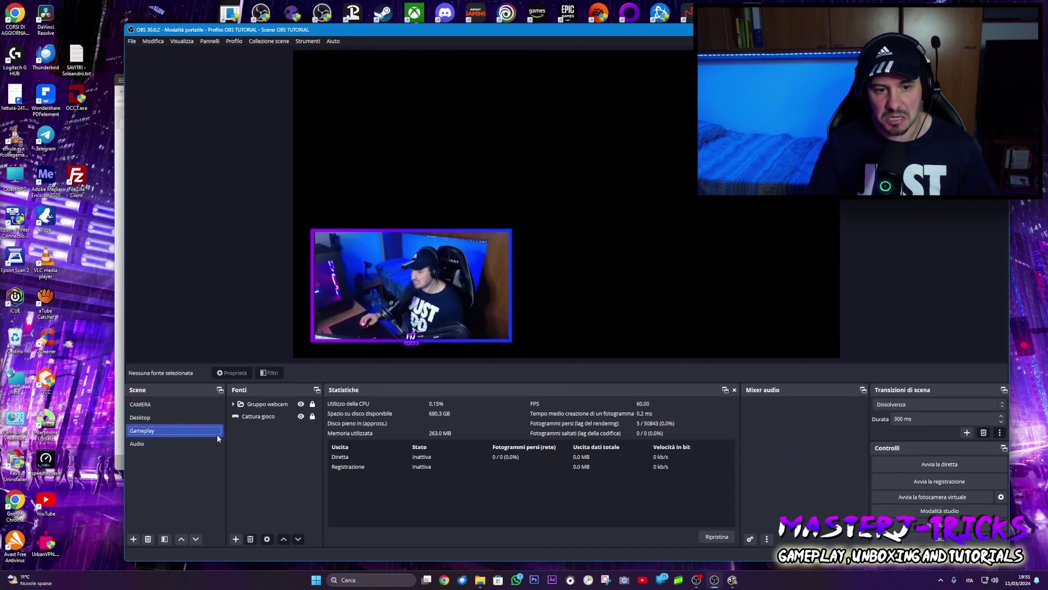
{"action": "left_click", "coordinate": [162, 418]}
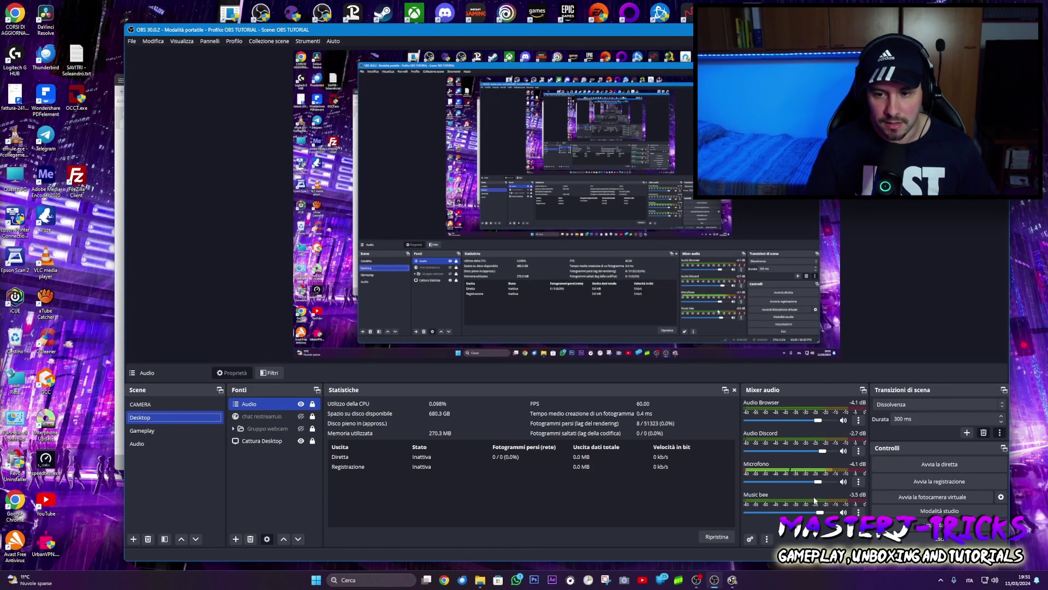
- Copy the Microfono and Audio Discord sources from the Audio scene into the Gameplay scene as references
{"action": "left_click", "coordinate": [180, 444]}
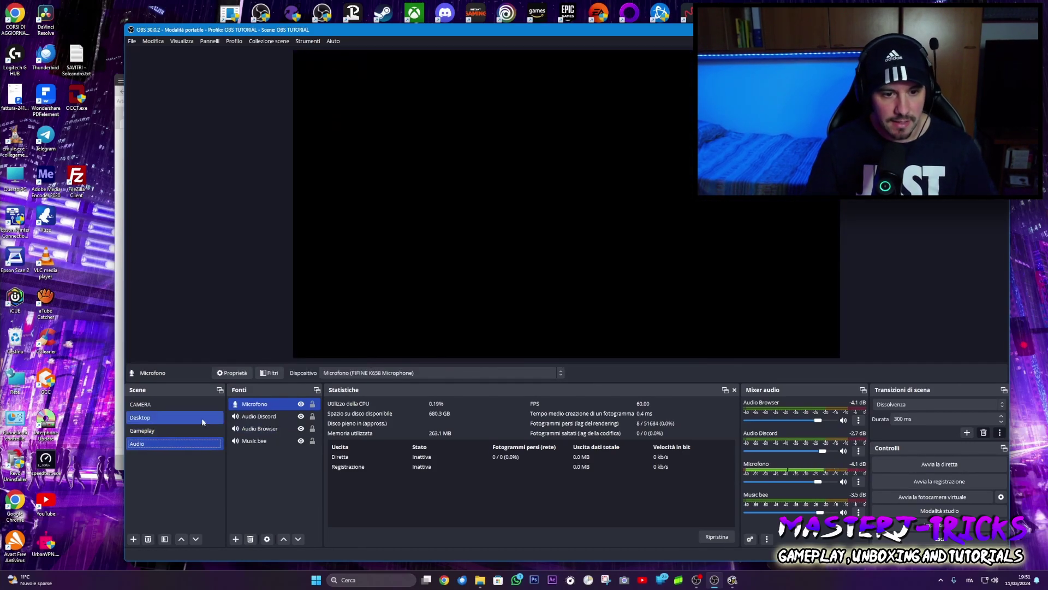
{"action": "left_click", "coordinate": [262, 417]}
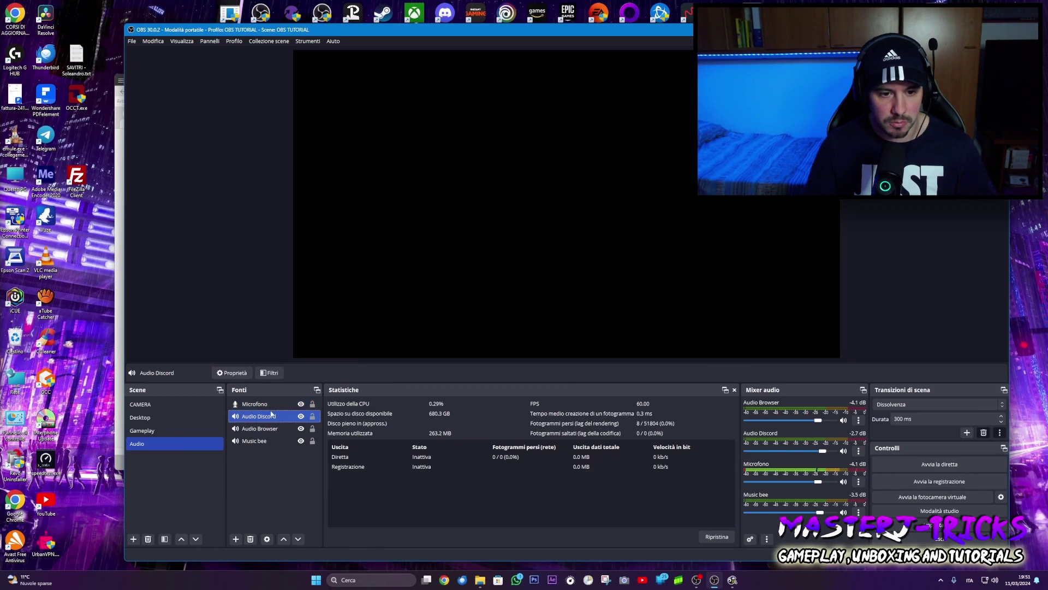
{"action": "left_click", "coordinate": [271, 410], "text": "ctrl"}
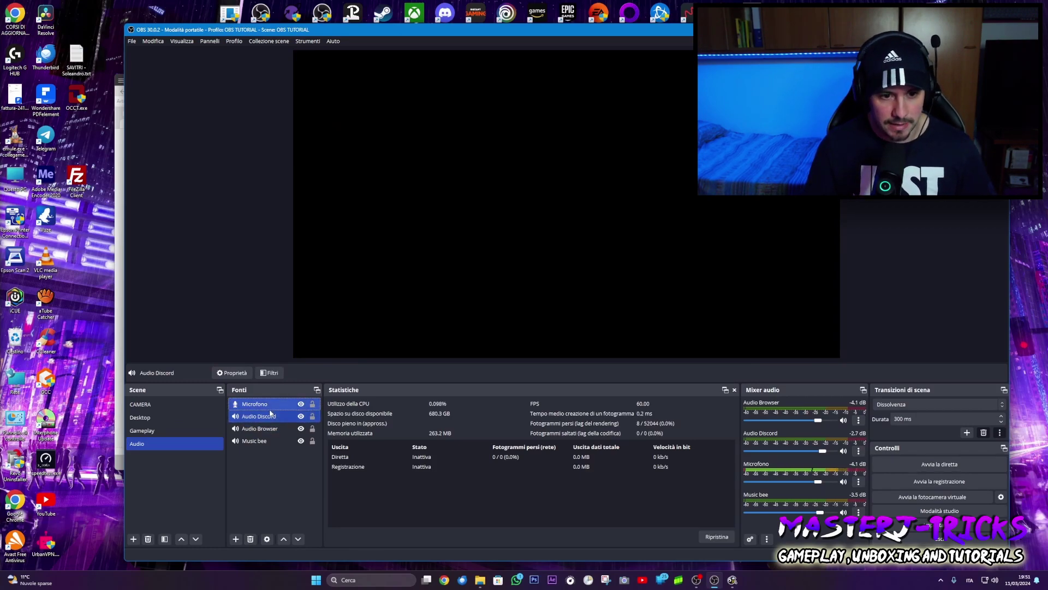
{"action": "right_click", "coordinate": [272, 415]}
{"action": "left_click", "coordinate": [197, 380]}
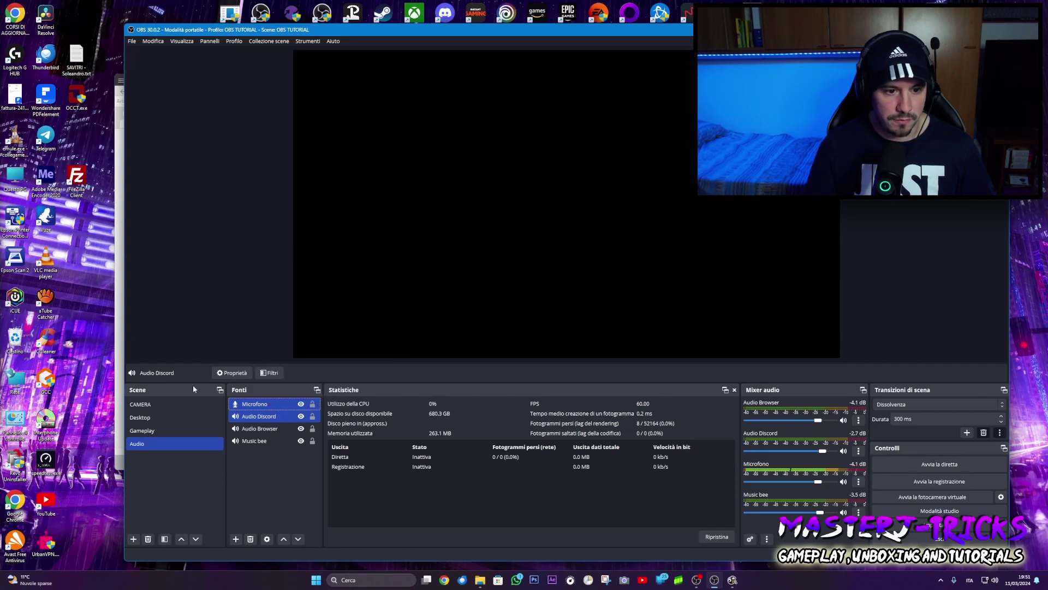
{"action": "left_click", "coordinate": [179, 426]}
{"action": "right_click", "coordinate": [261, 465]}
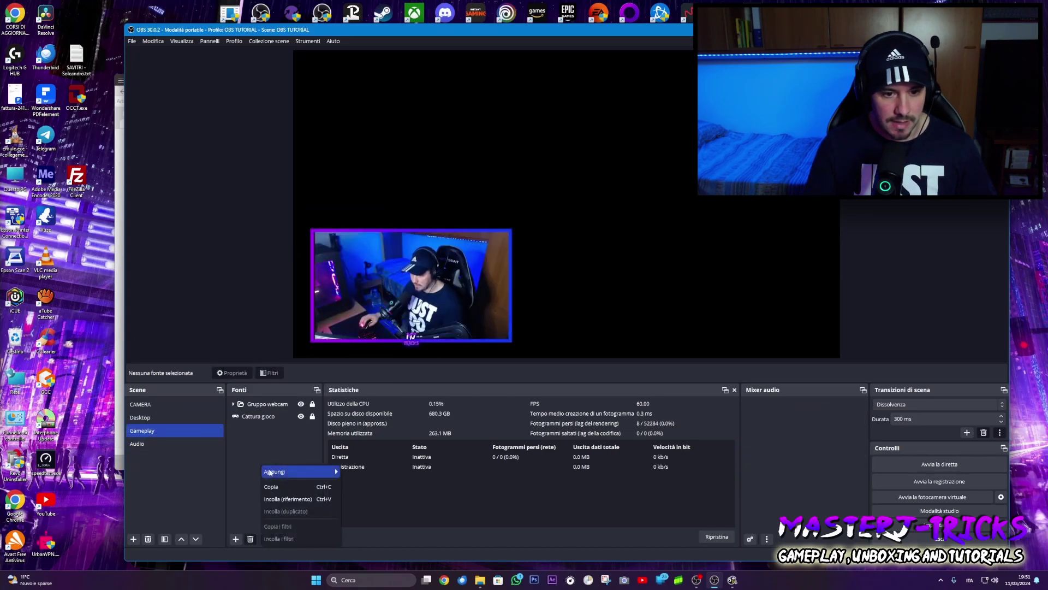
{"action": "left_click", "coordinate": [279, 498]}
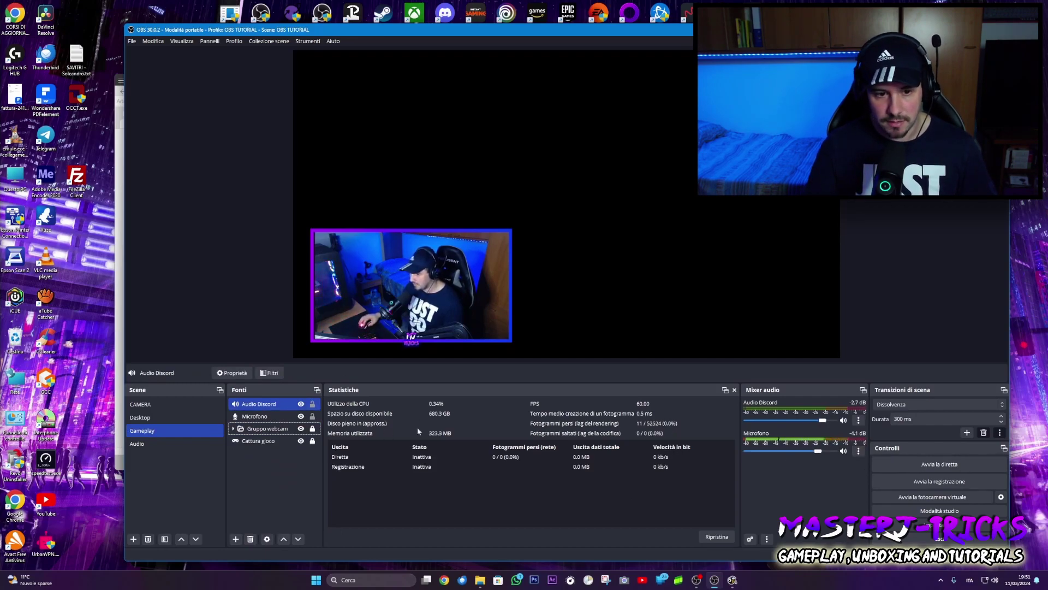
- Lock the Audio Discord and Microfono sources in the Gameplay scene, then switch to the Desktop scene
{"action": "left_click", "coordinate": [313, 404]}
{"action": "left_click", "coordinate": [313, 416]}
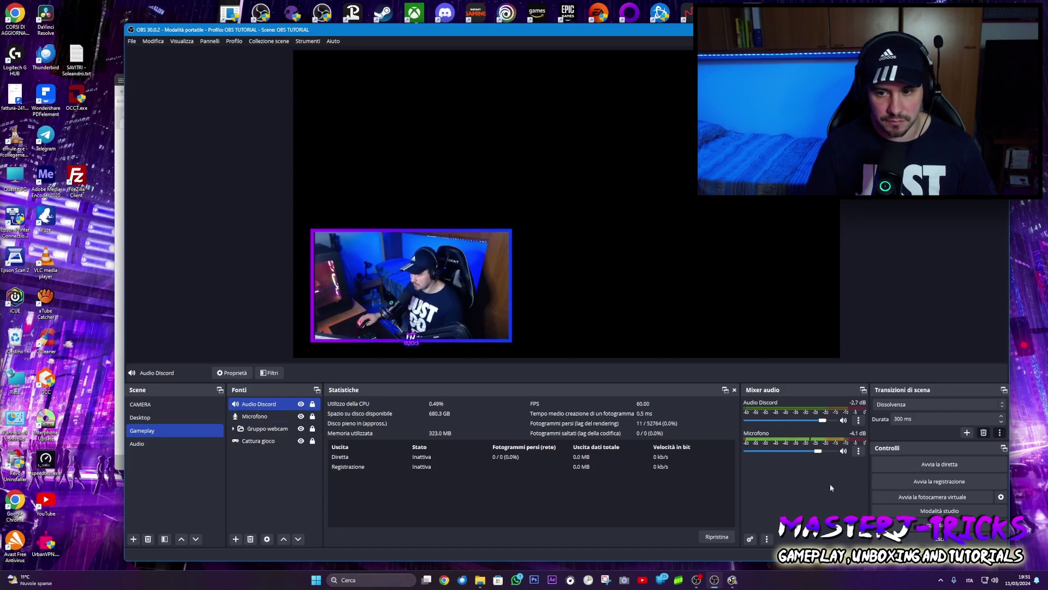
{"action": "left_click", "coordinate": [169, 417]}
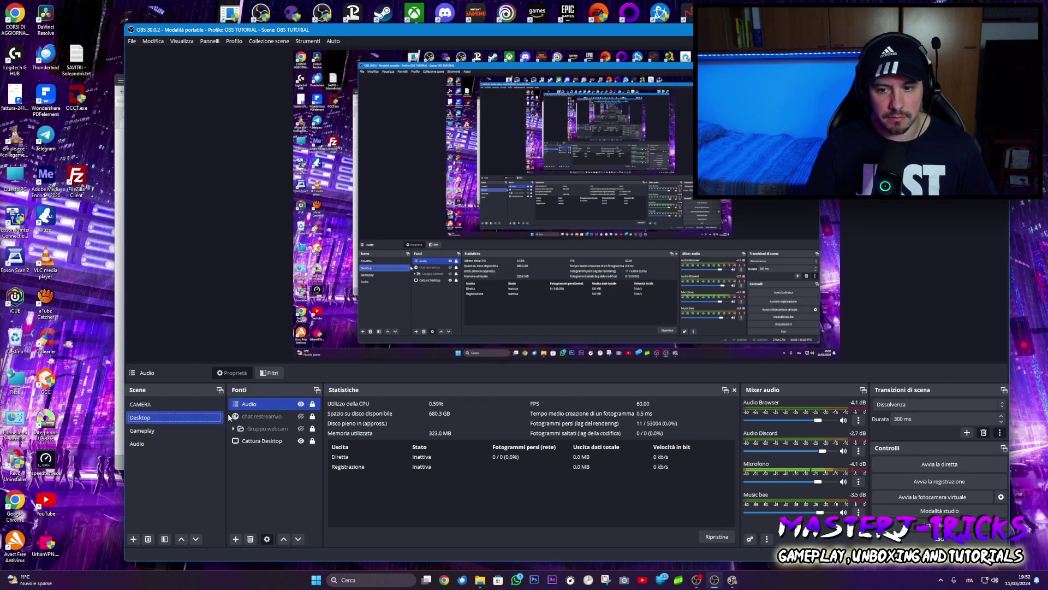